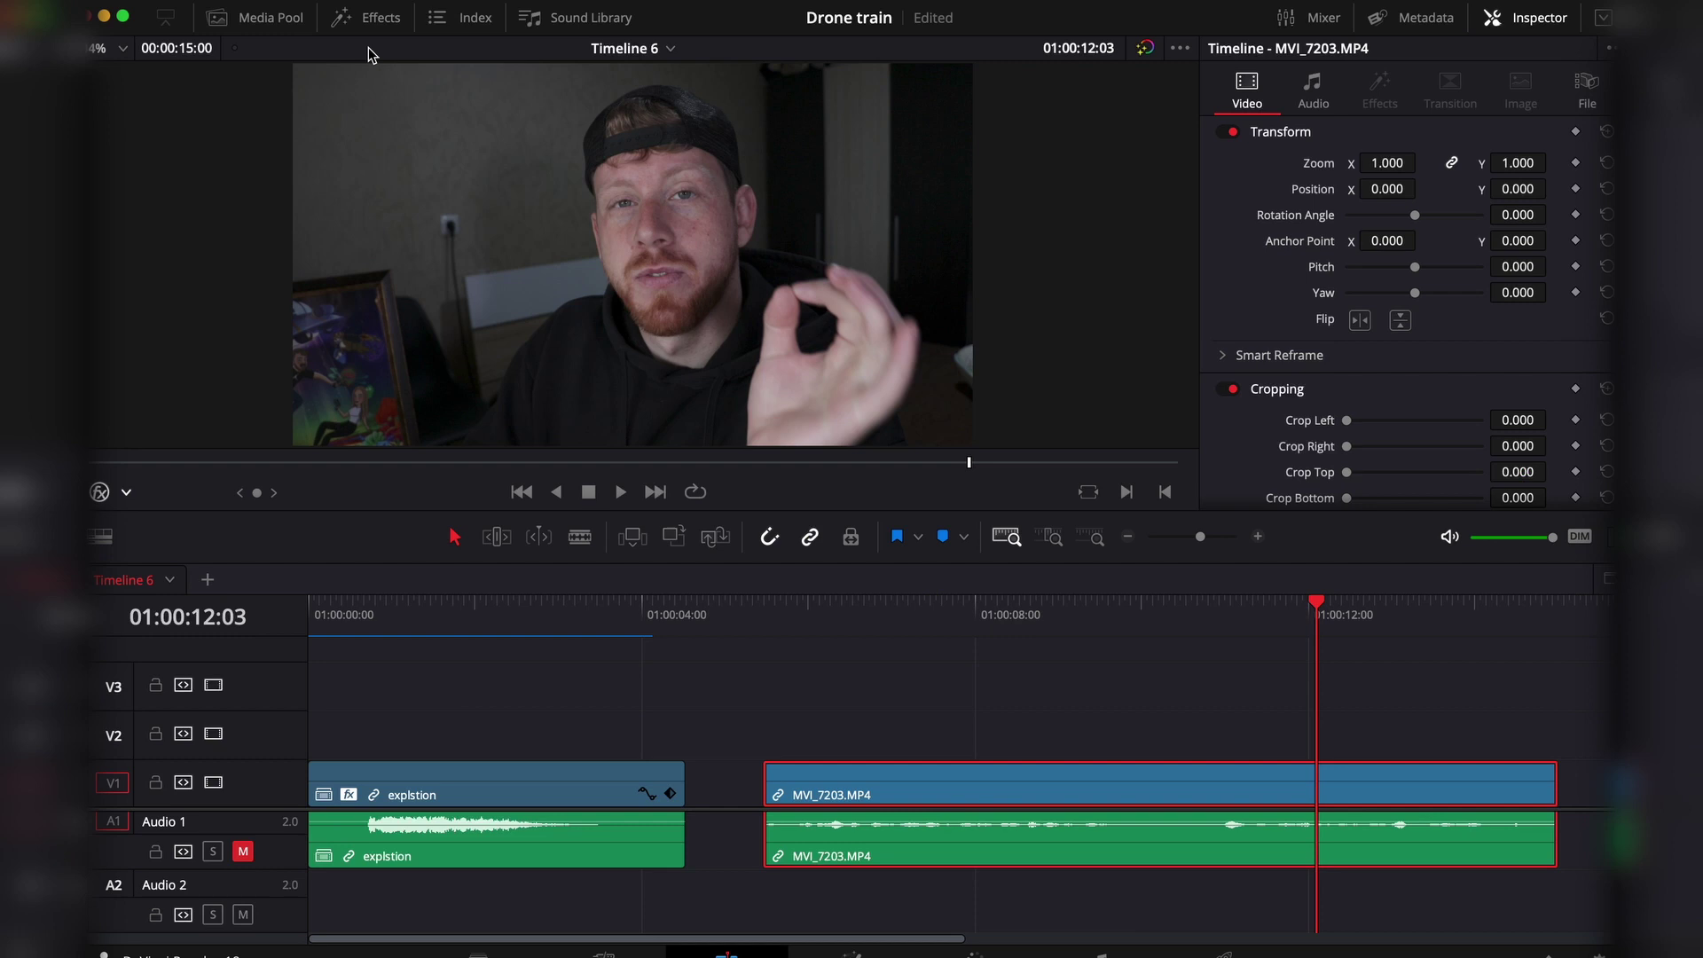
Find Camera Shake in Open FX by searching 'cam', apply it to MVI_7203, and show its Inspector settings.
left_click(364, 18)
left_click(134, 299)
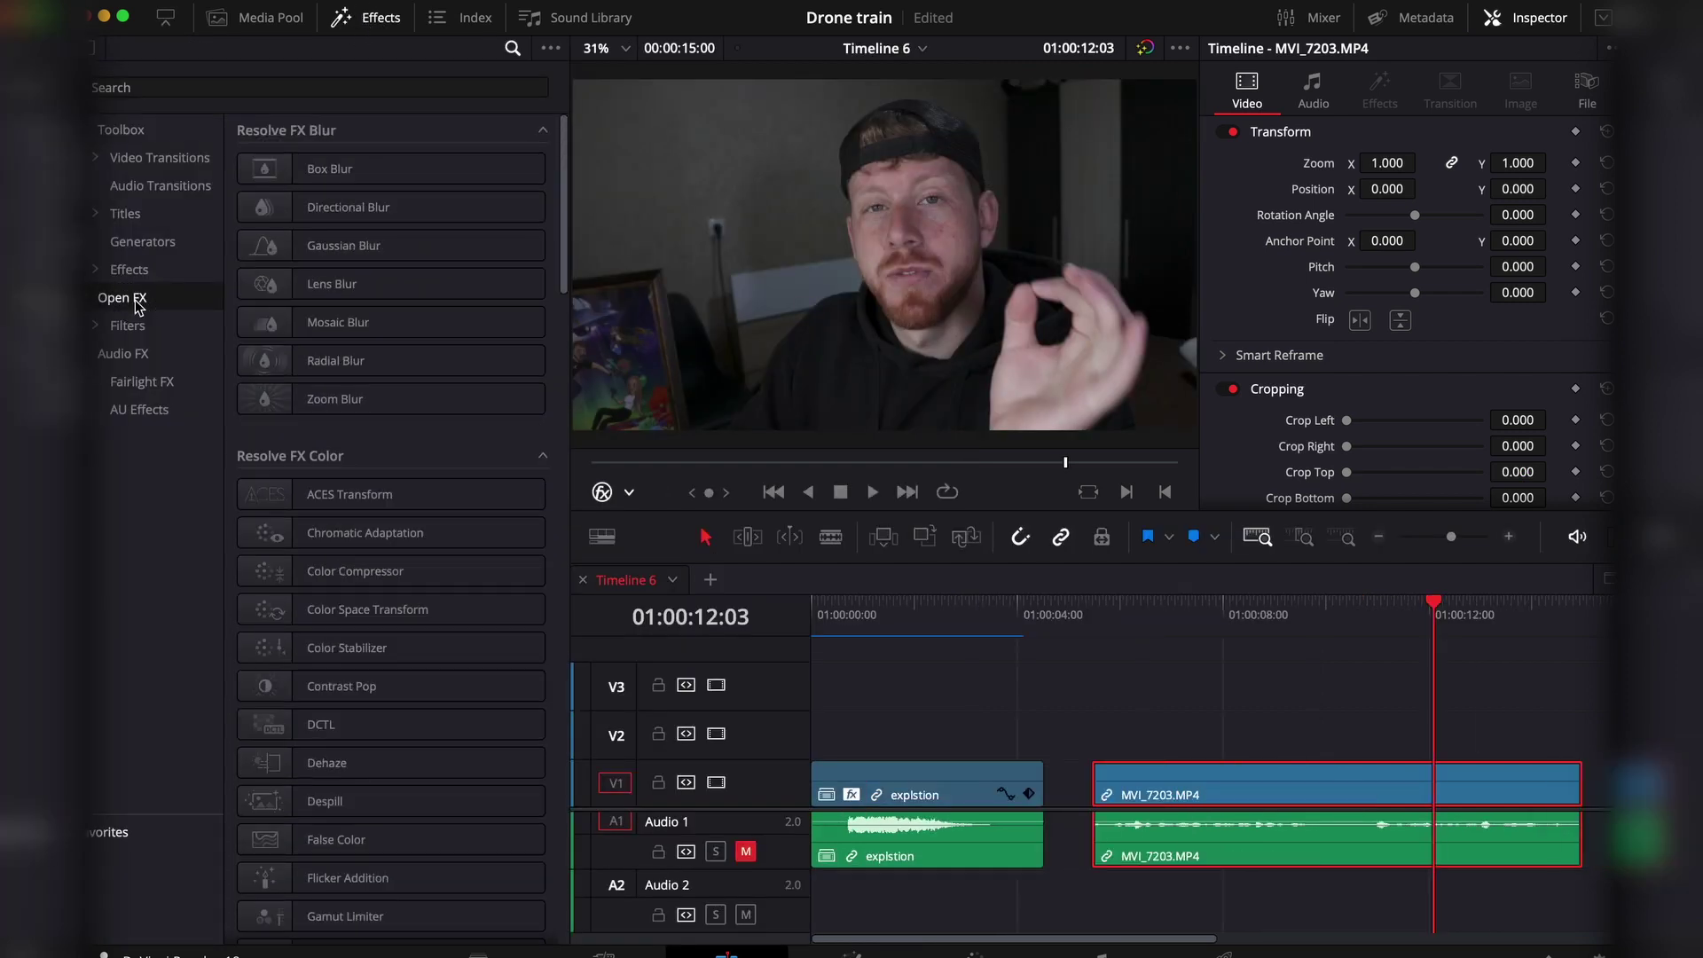
left_click(161, 85)
type("cam")
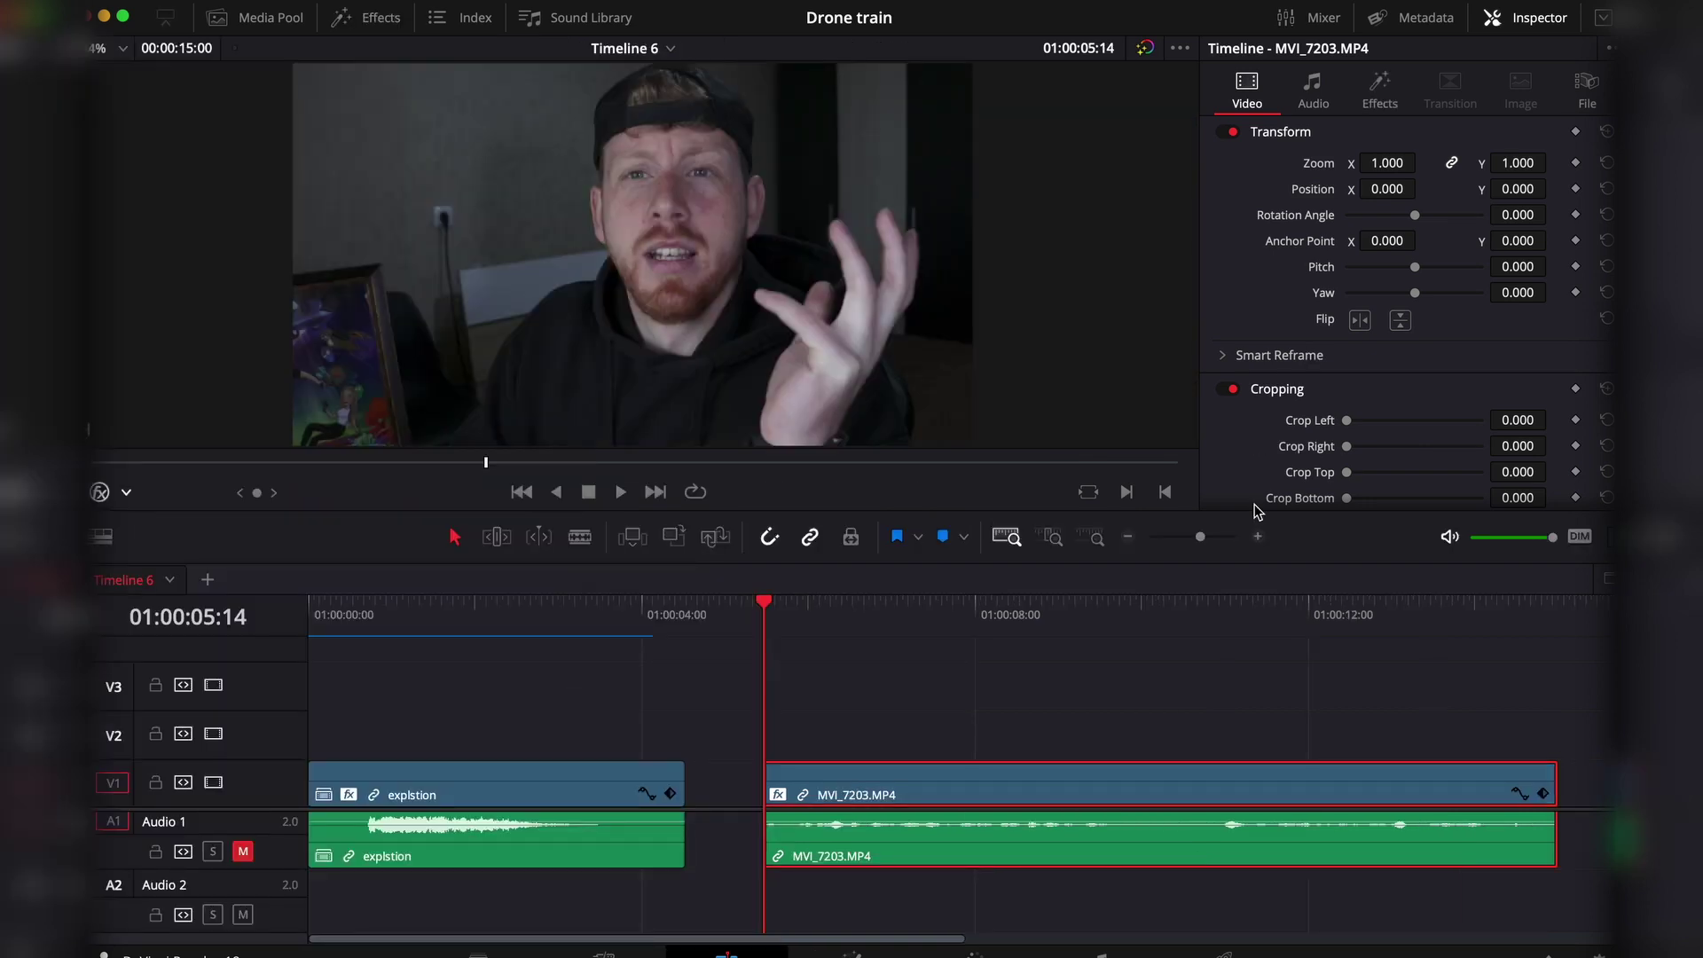
left_click(1382, 100)
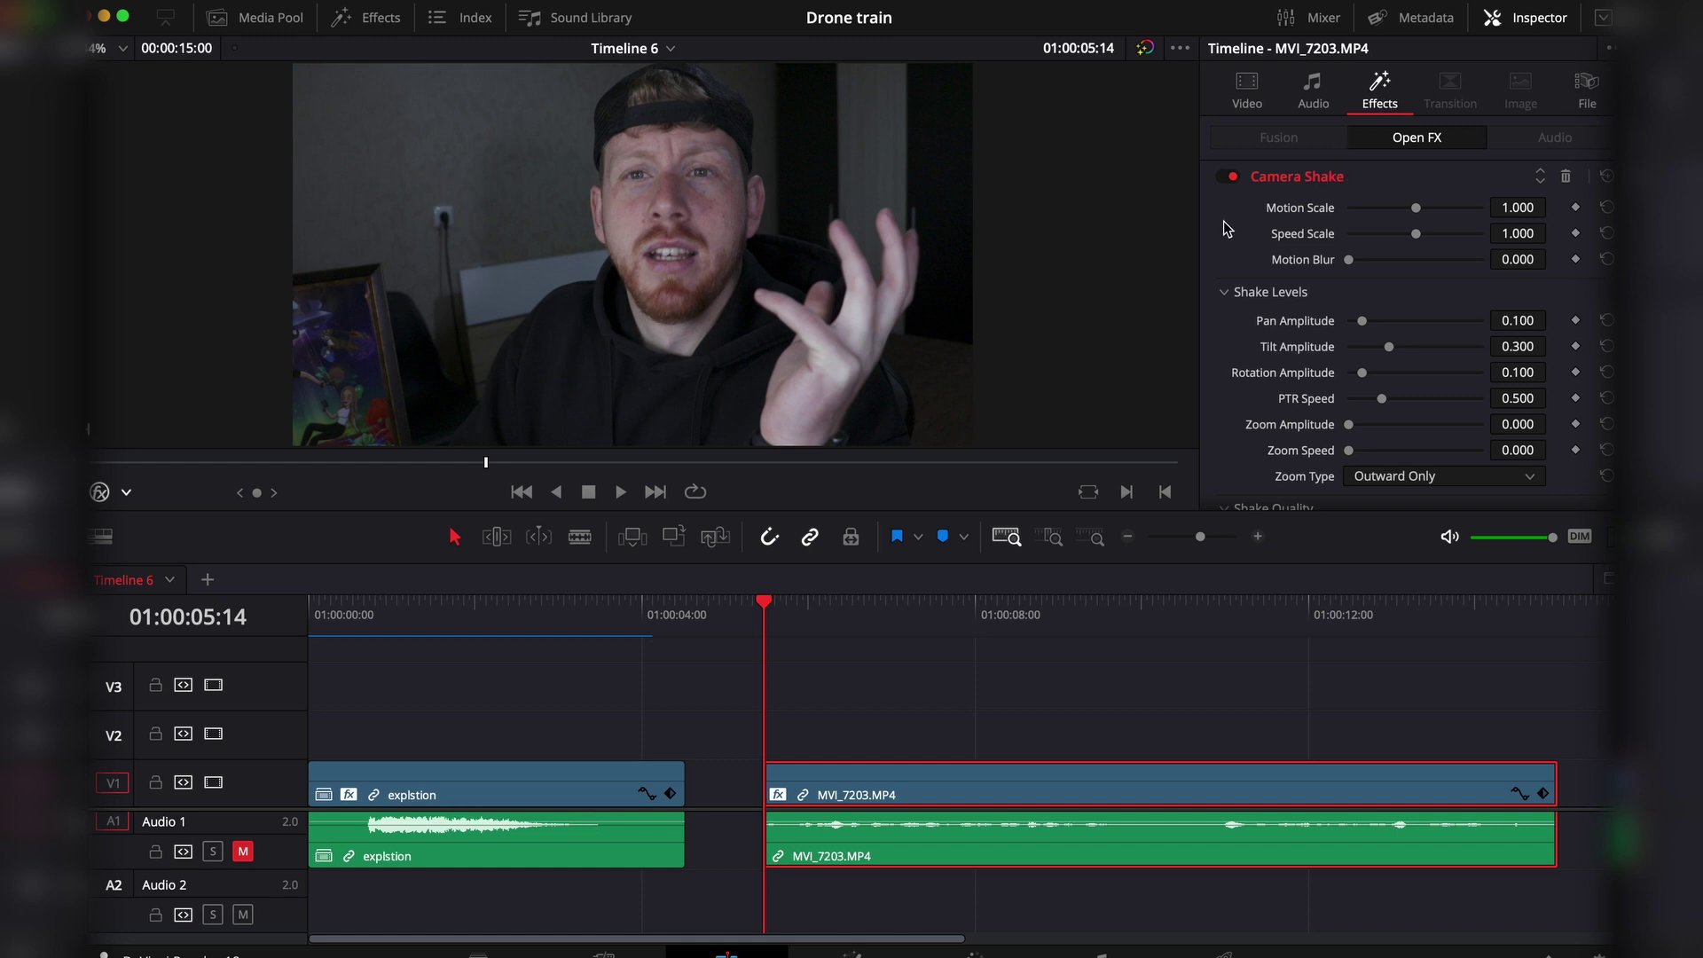
Expand the effect panel, zero Motion Scale and raise Pan Amplitude to 1.000, previewing playback.
left_click(1603, 19)
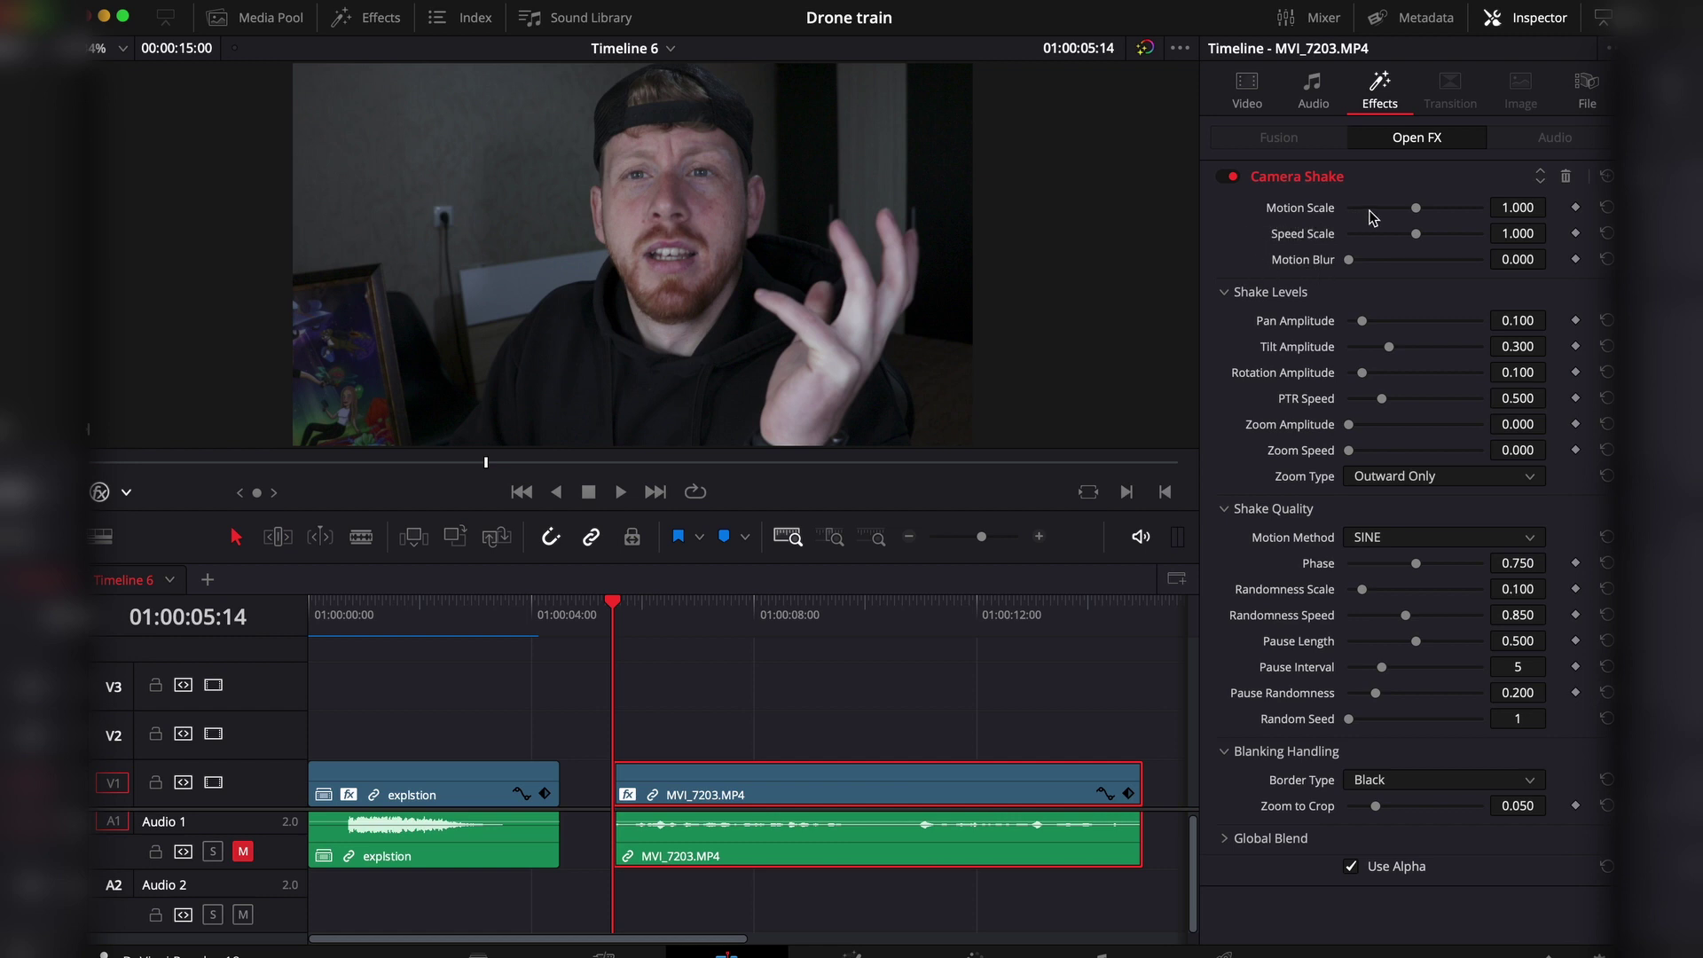
left_click_drag(1373, 218, 1339, 217)
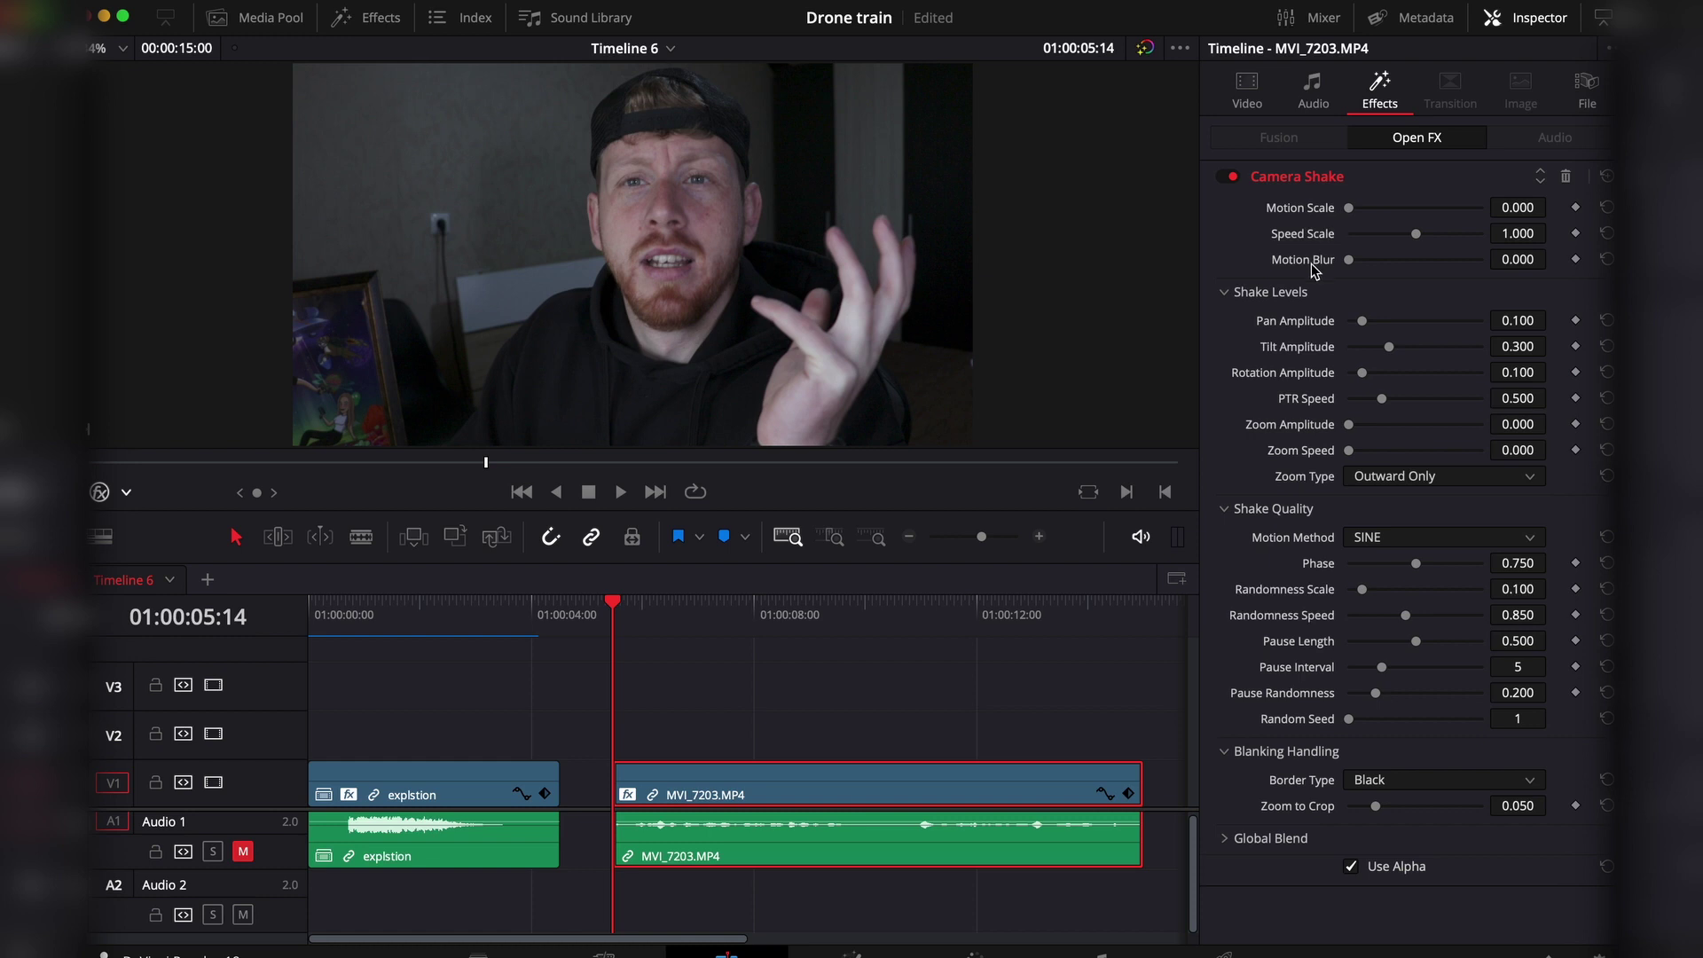
key("space")
key("space")
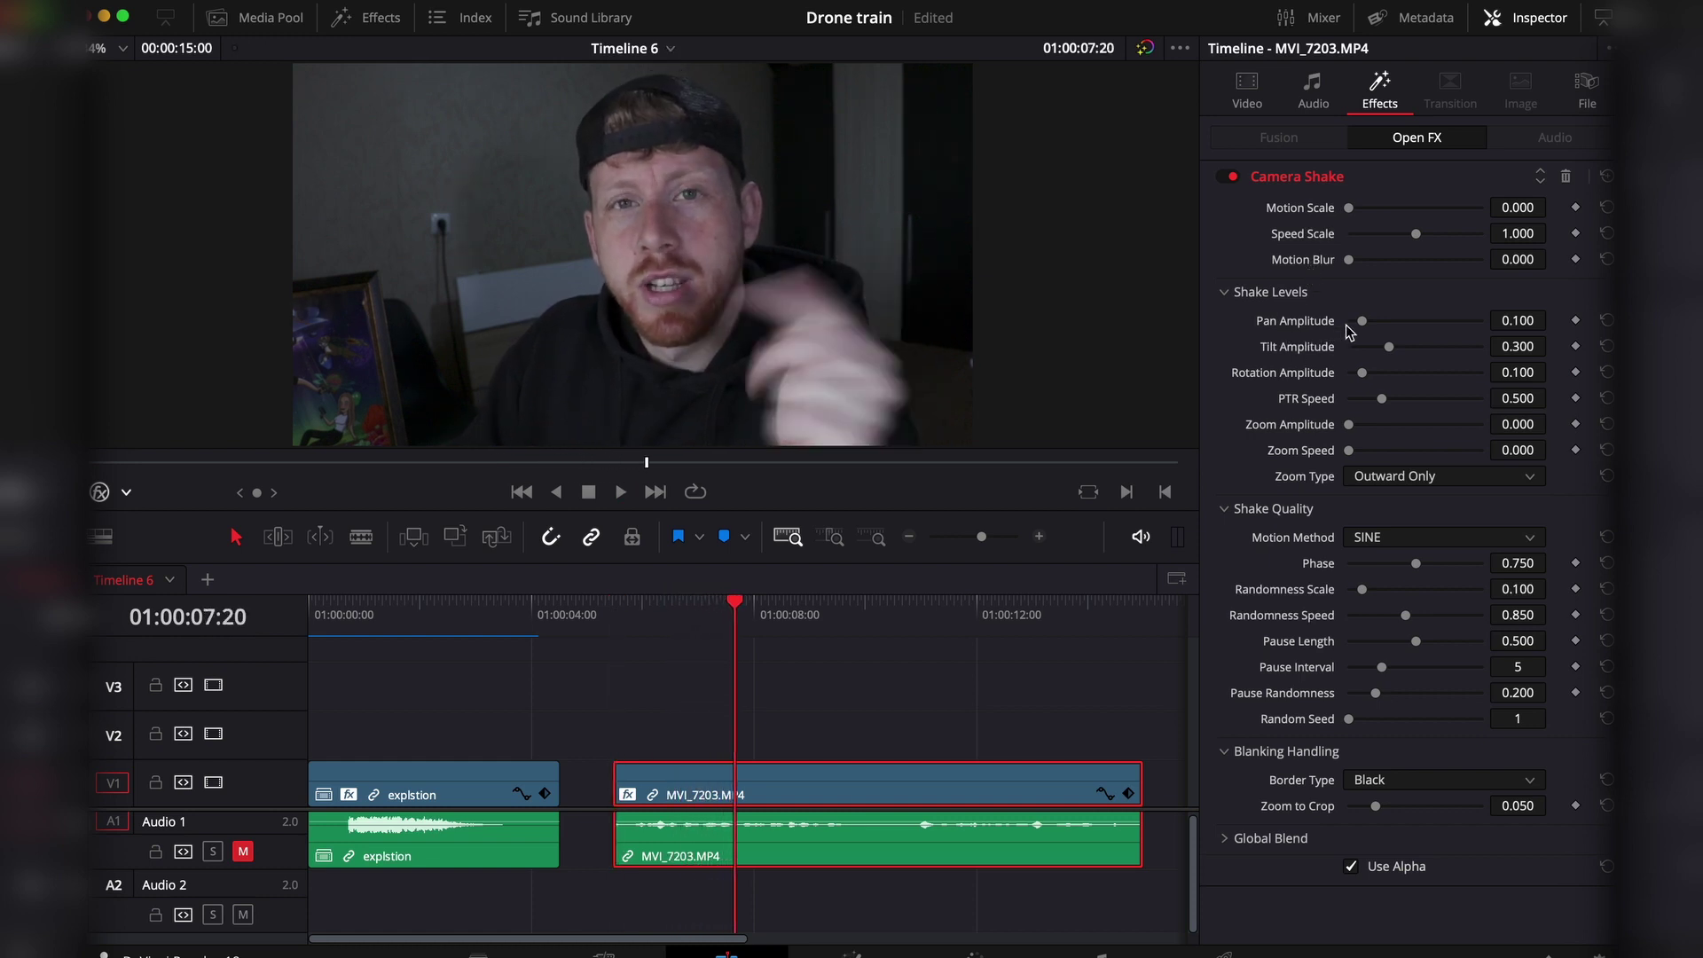
left_click_drag(1362, 321, 1410, 322)
Raise PTR Speed to 1.302 and Motion Scale to 0.233, then replay the shake from 01:00:08.
key("space")
left_click(1437, 399)
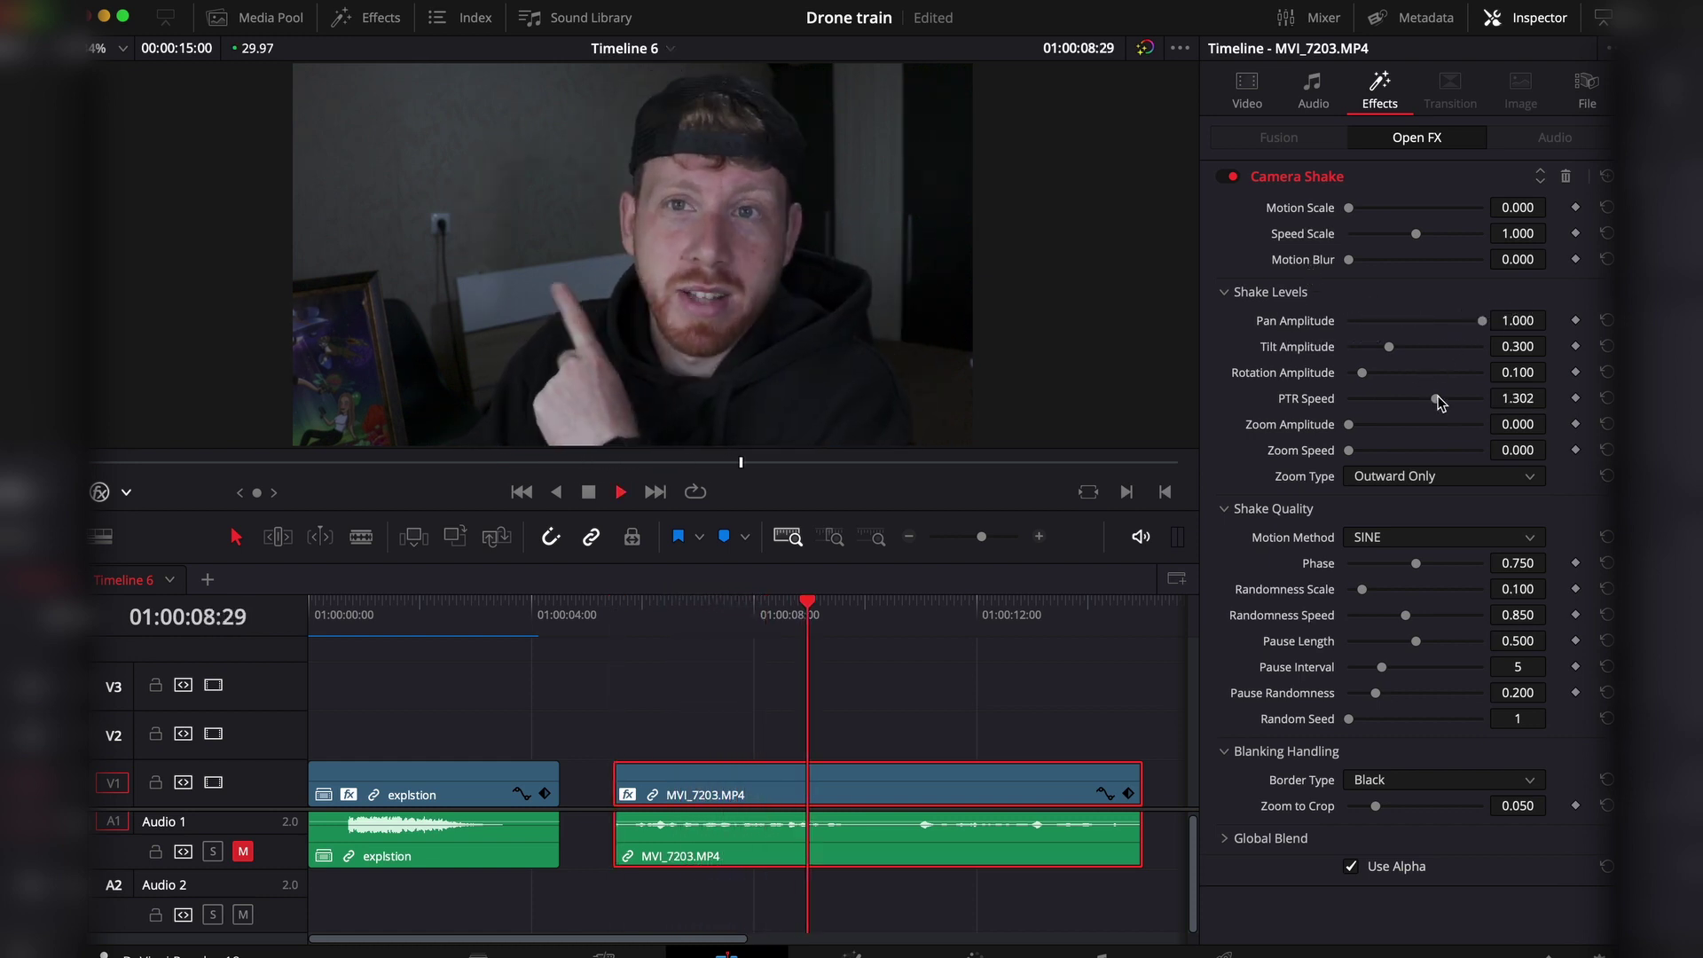
key("space")
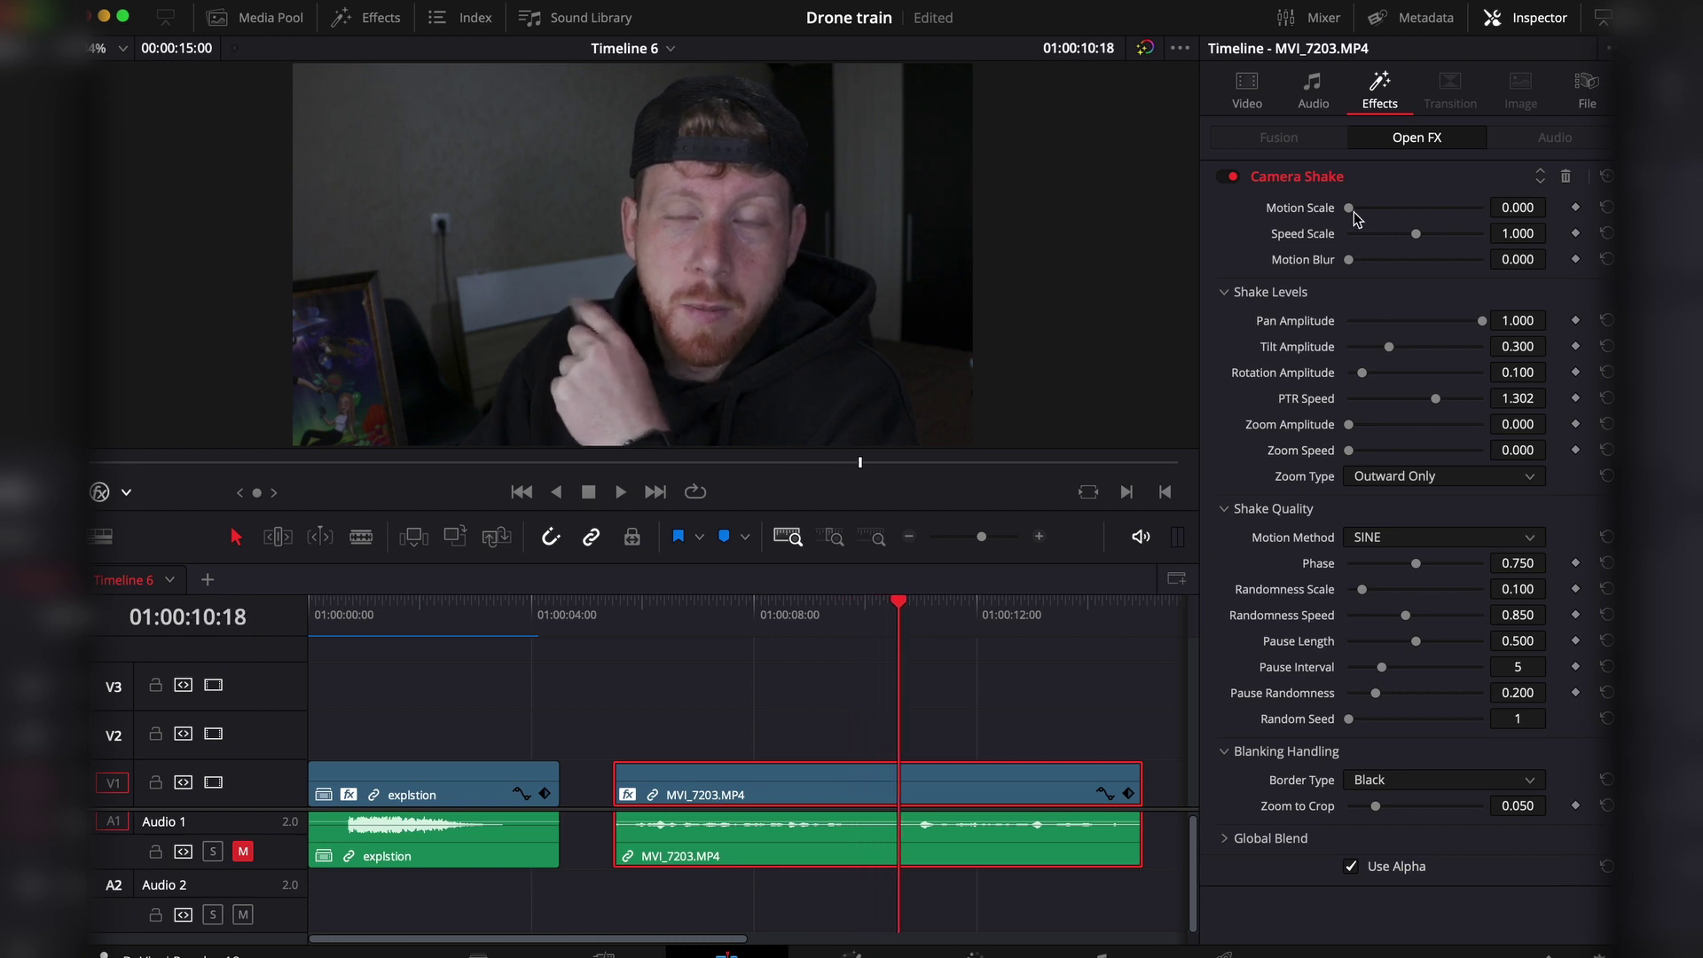
left_click_drag(1354, 214, 1330, 242)
key("space")
left_click(764, 619)
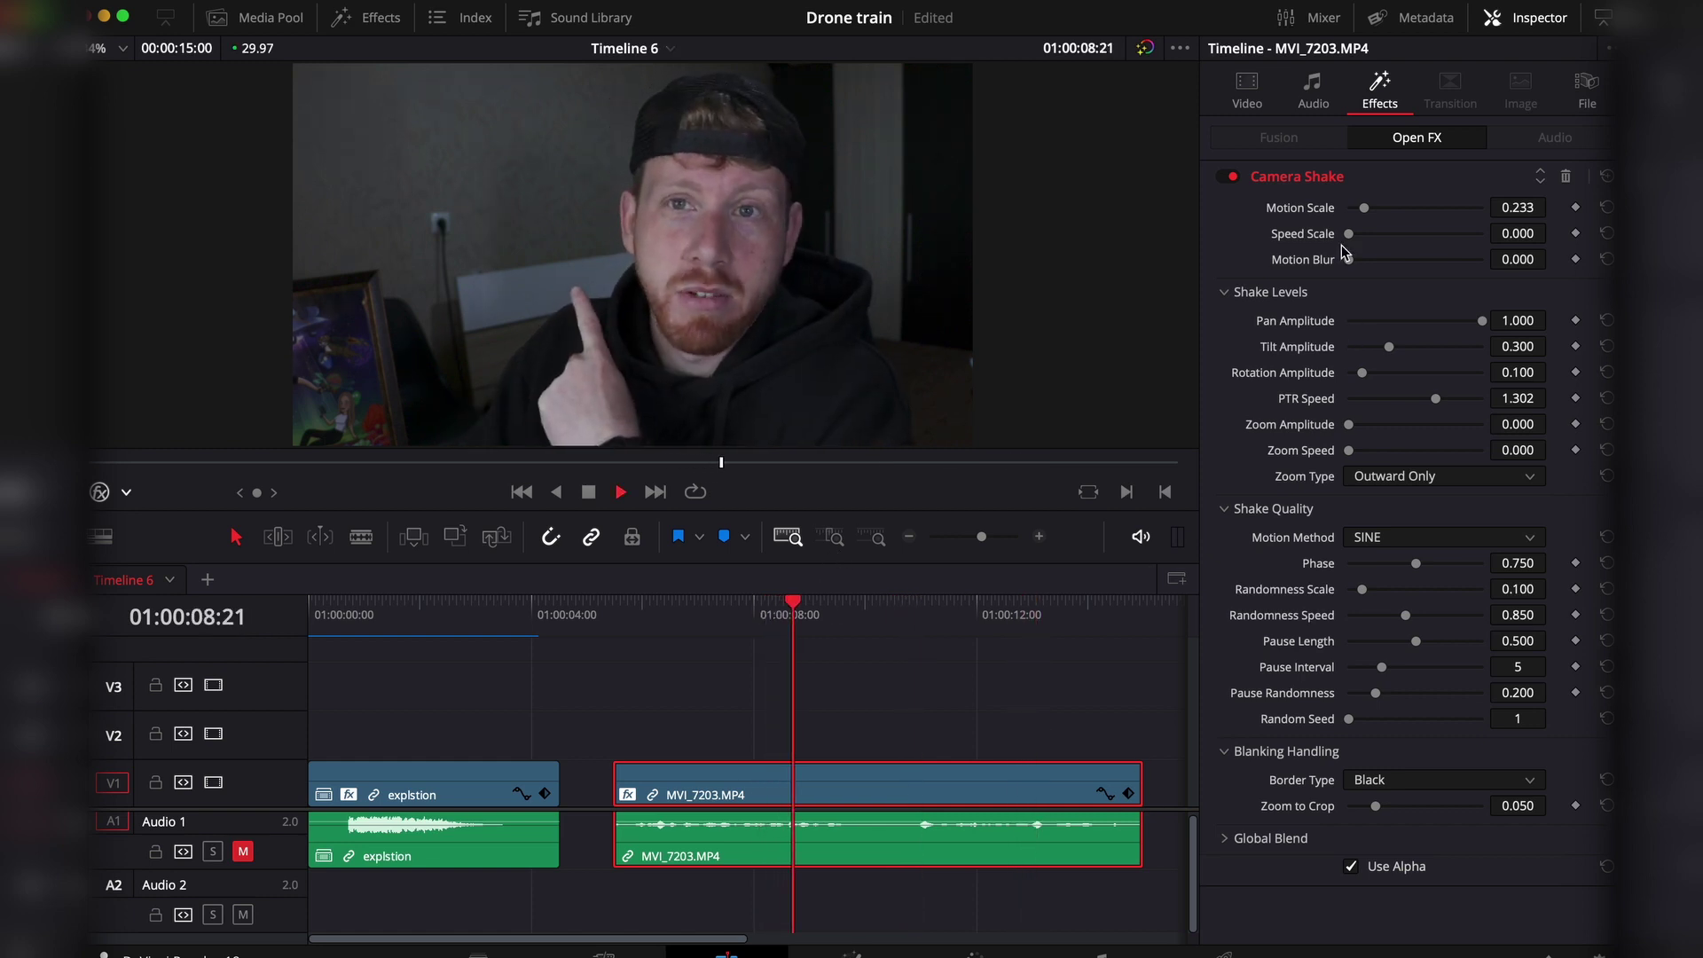
Jump to 01:00:11:01 and set the Camera Shake Motion Method to Rectified SINE.
left_click(923, 612)
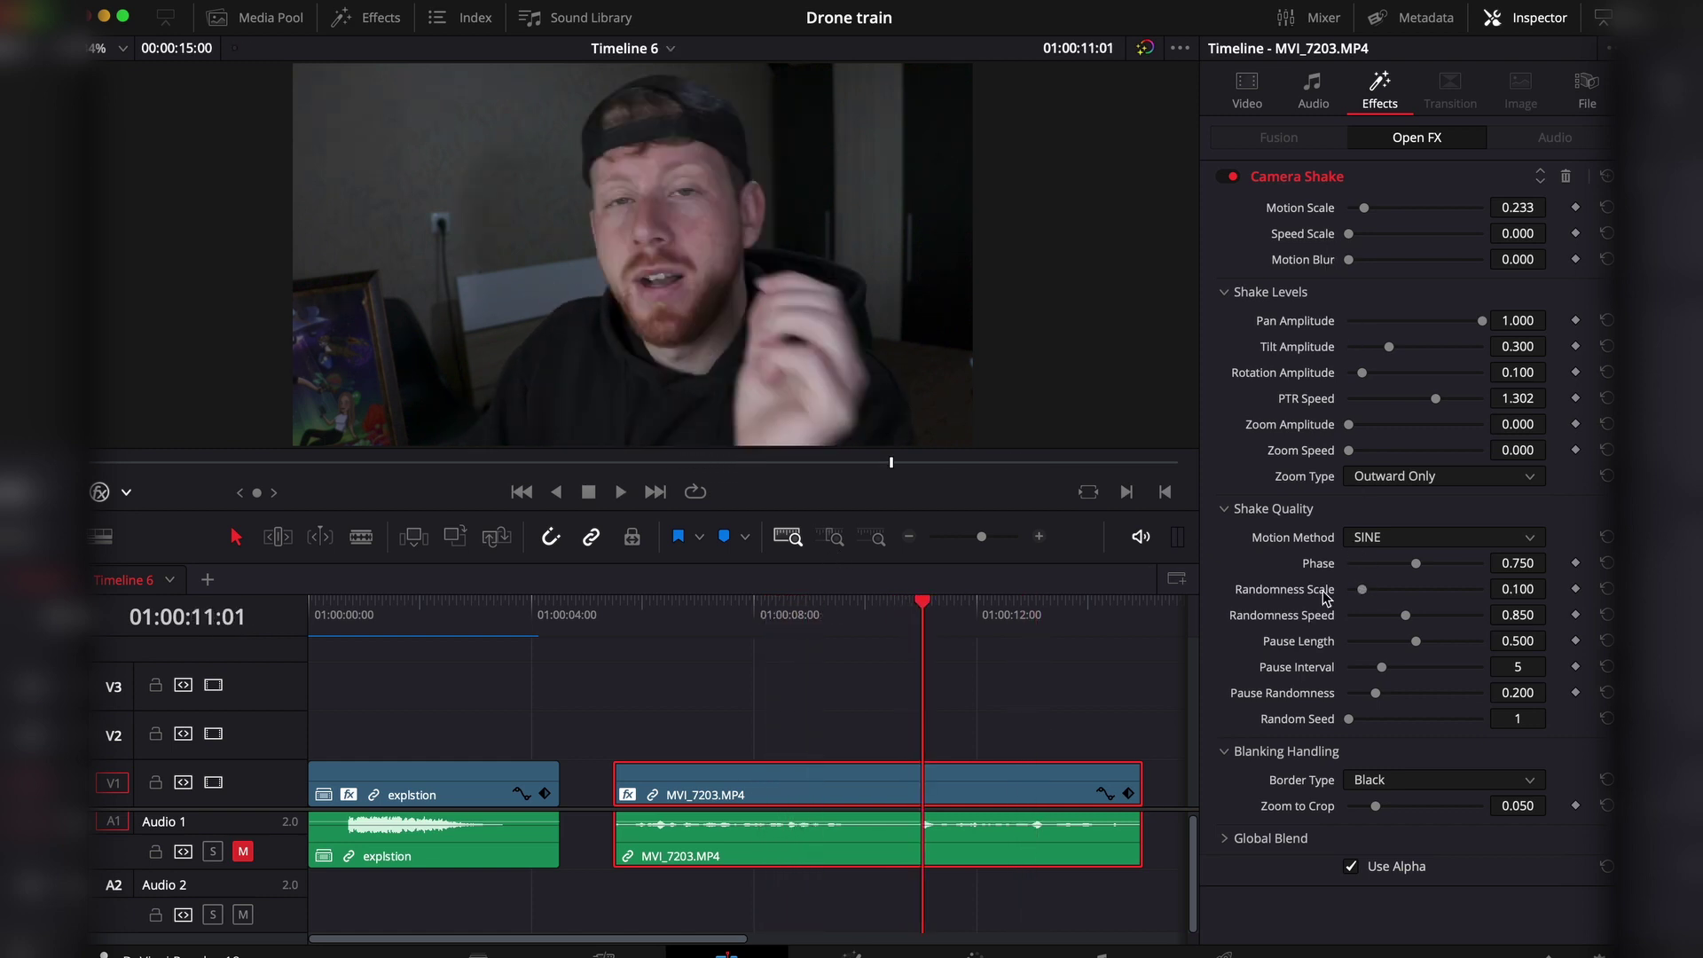
left_click(1515, 539)
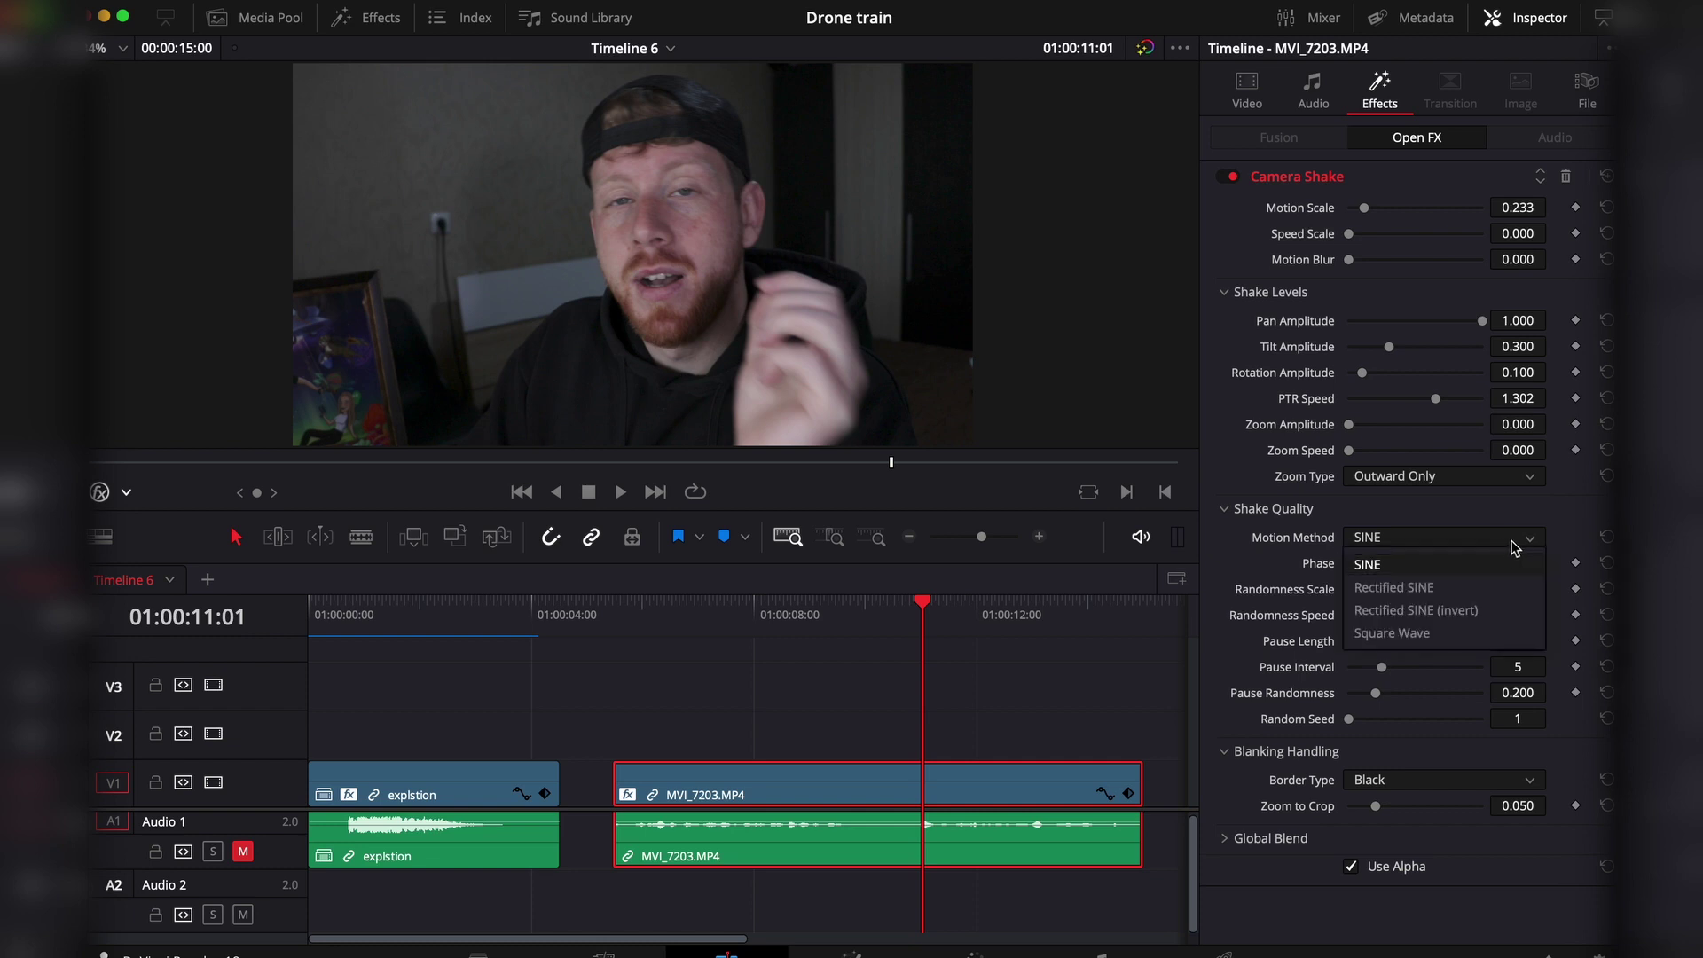
left_click(1416, 590)
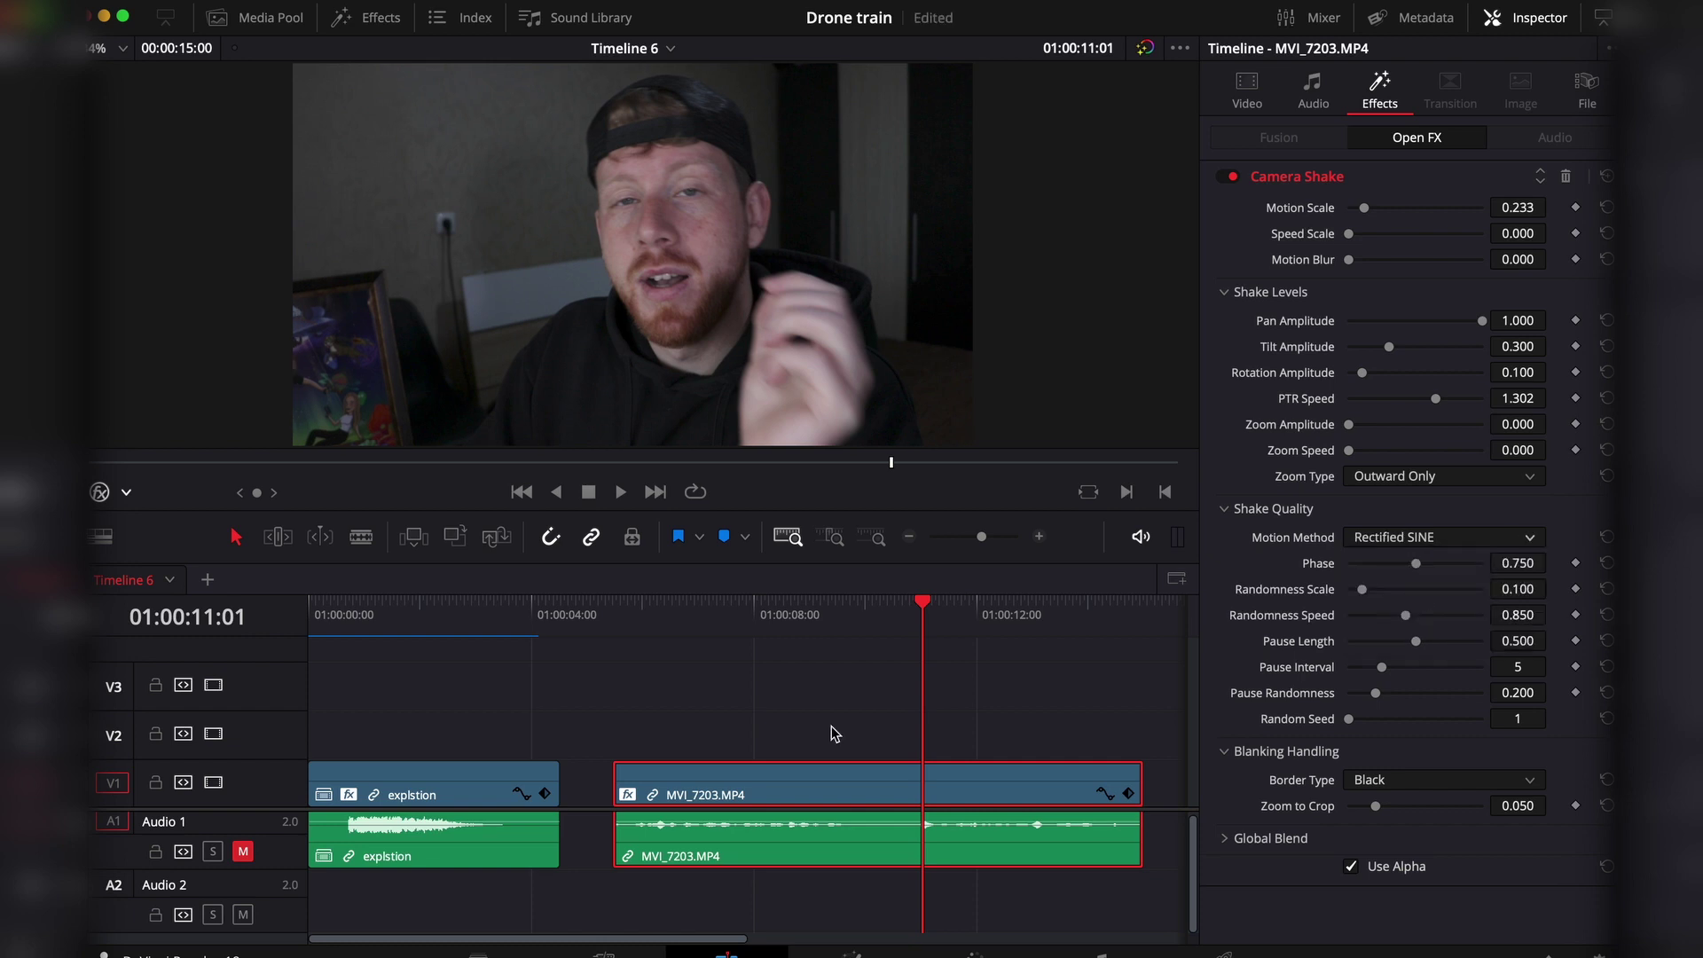
left_click_drag(794, 614, 732, 614)
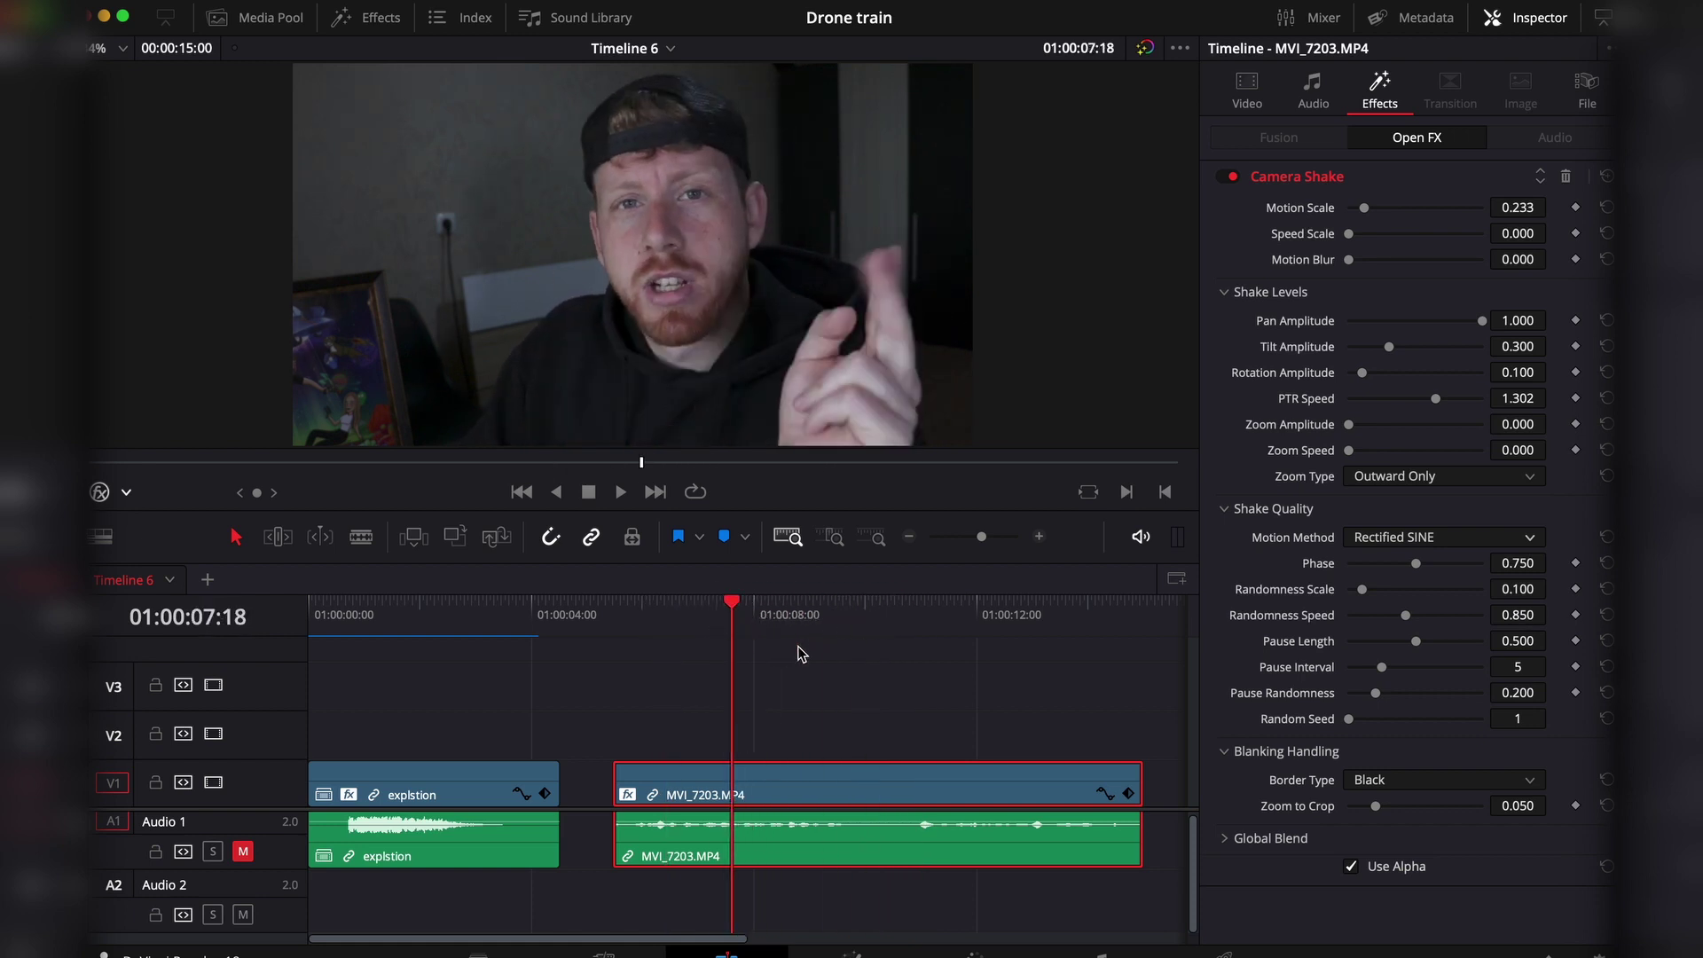
left_click(1534, 538)
left_click(1434, 588)
Adjust Motion Scale to 0.341, set Zoom to Crop to 0.000, and choose Replicate as the Border Type.
left_click_drag(1378, 202, 1475, 210)
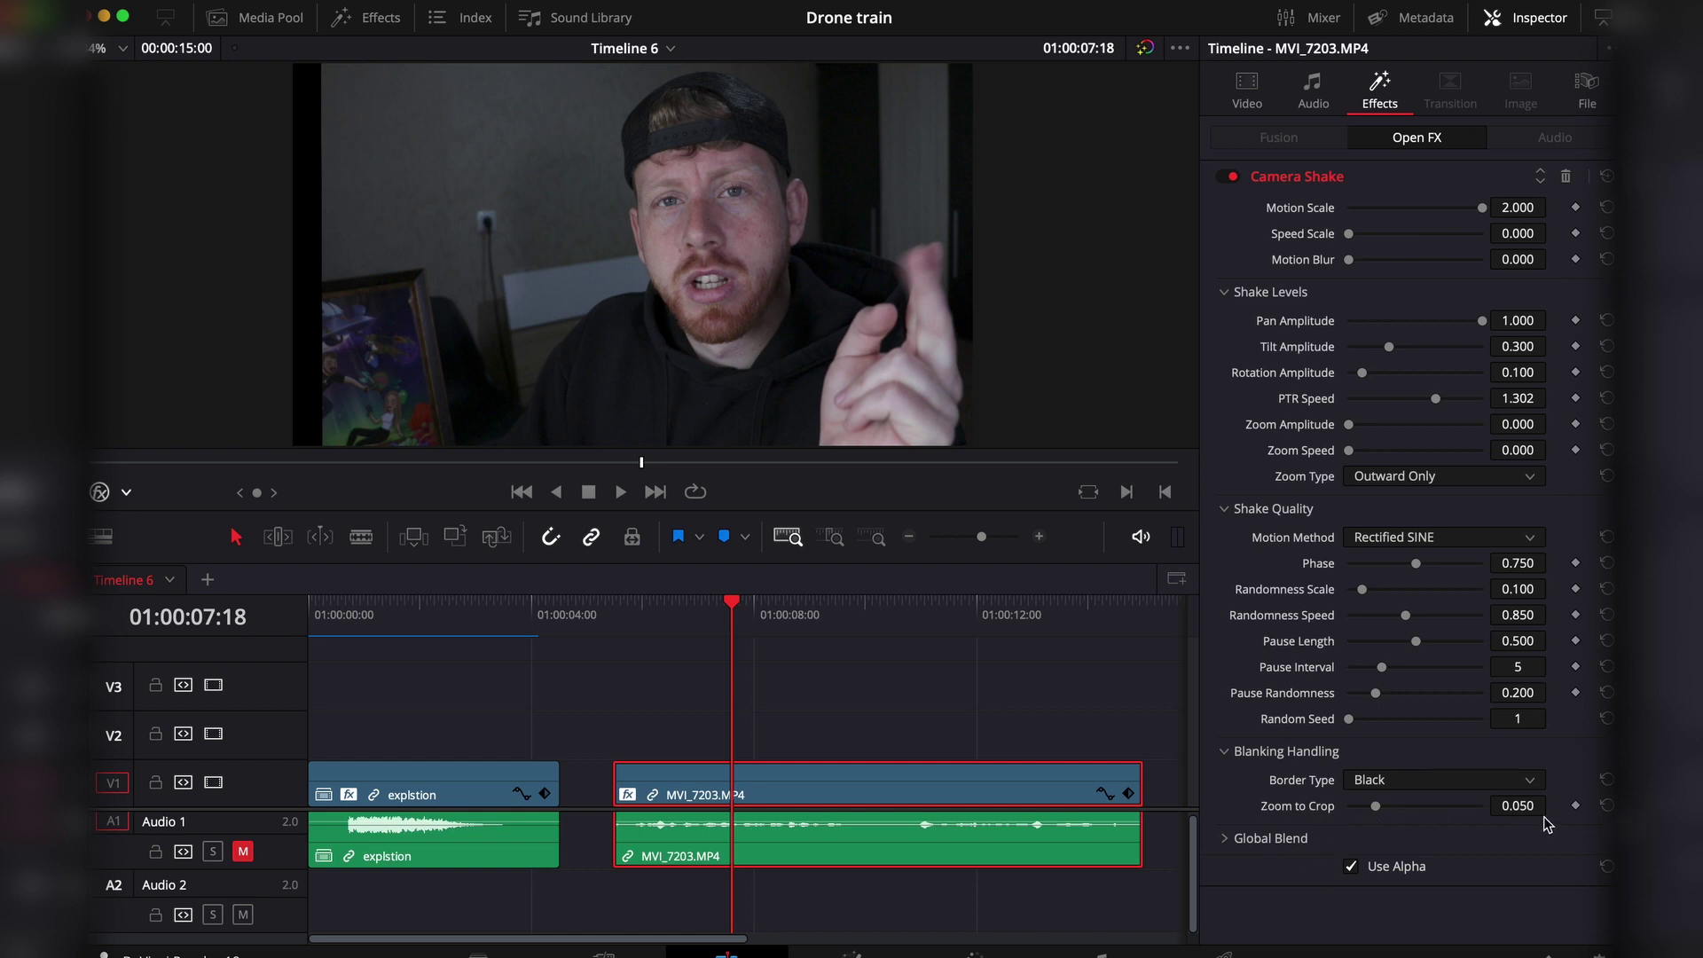
left_click_drag(1535, 811, 1304, 798)
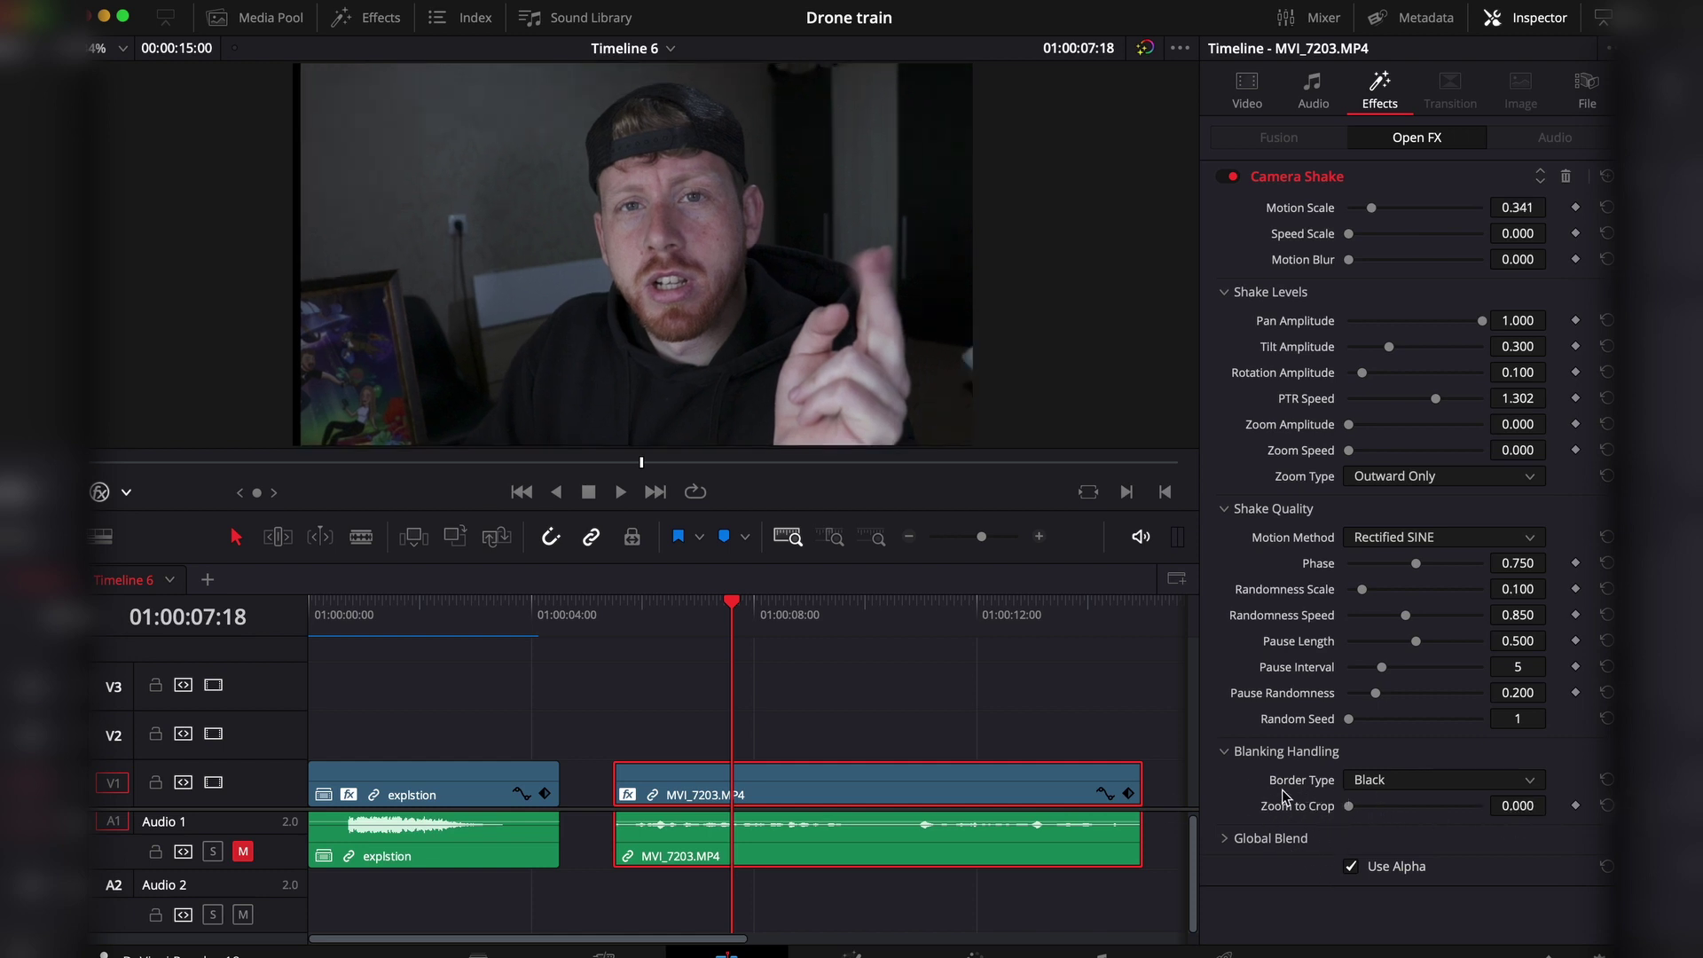
left_click(1505, 790)
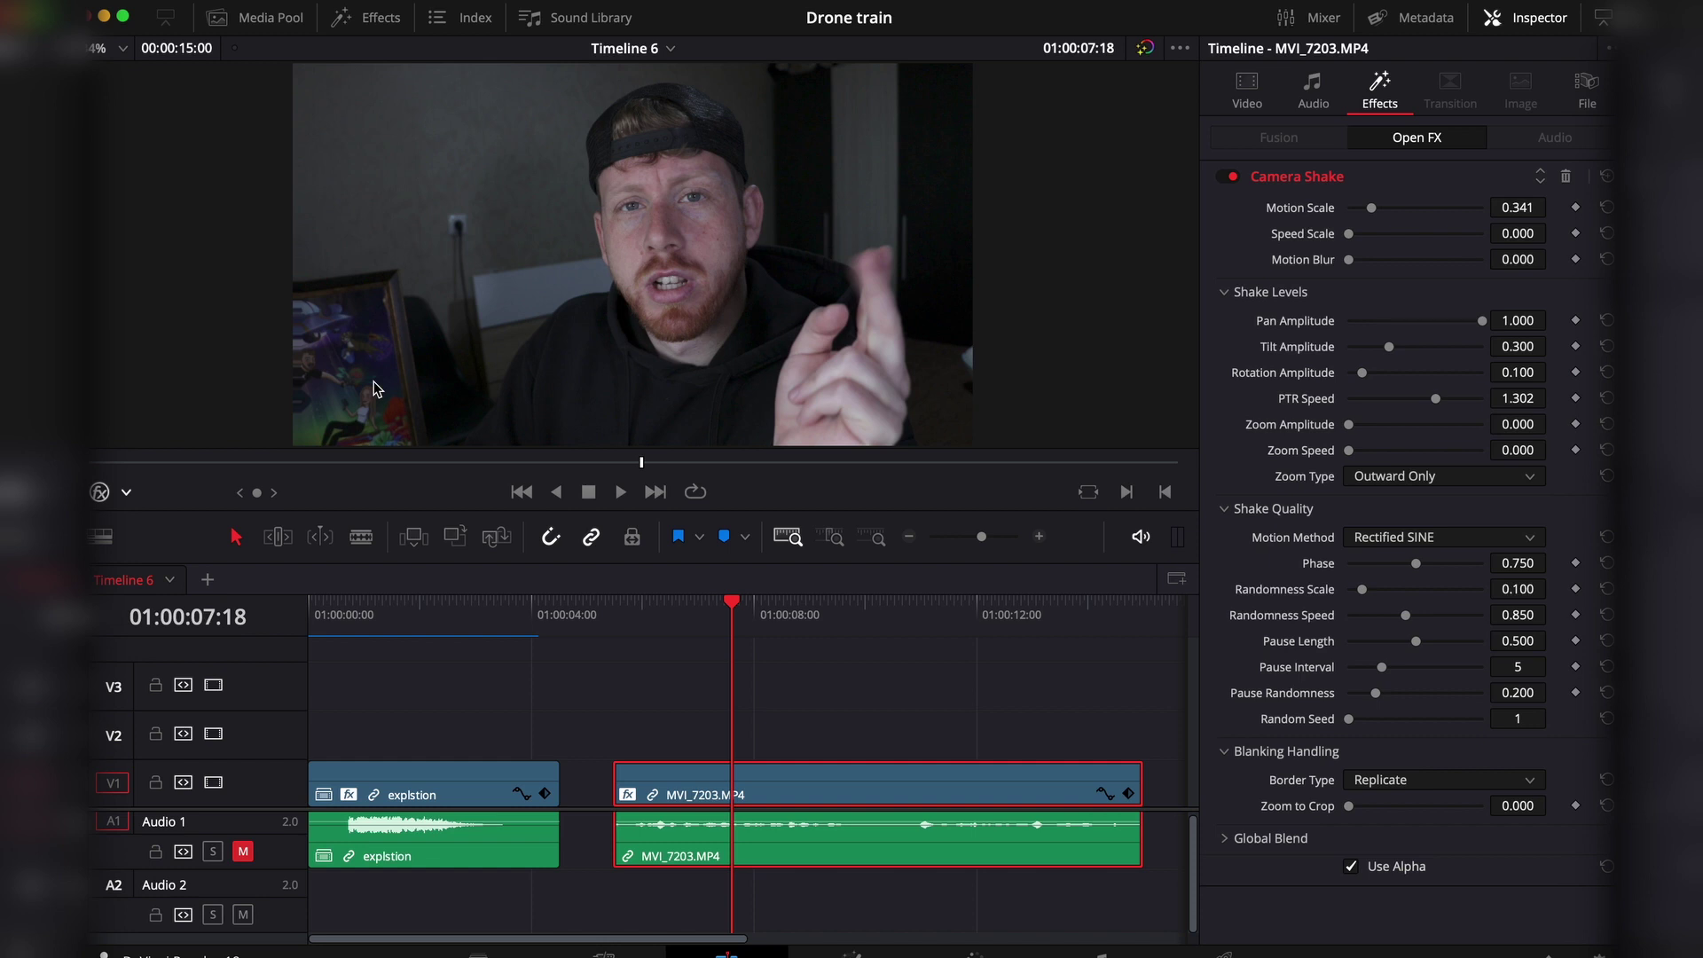
Raise Speed Scale, lower Pan and Tilt Amplitude to 0.264, and zero Rotation Amplitude.
left_click_drag(632, 612, 676, 617)
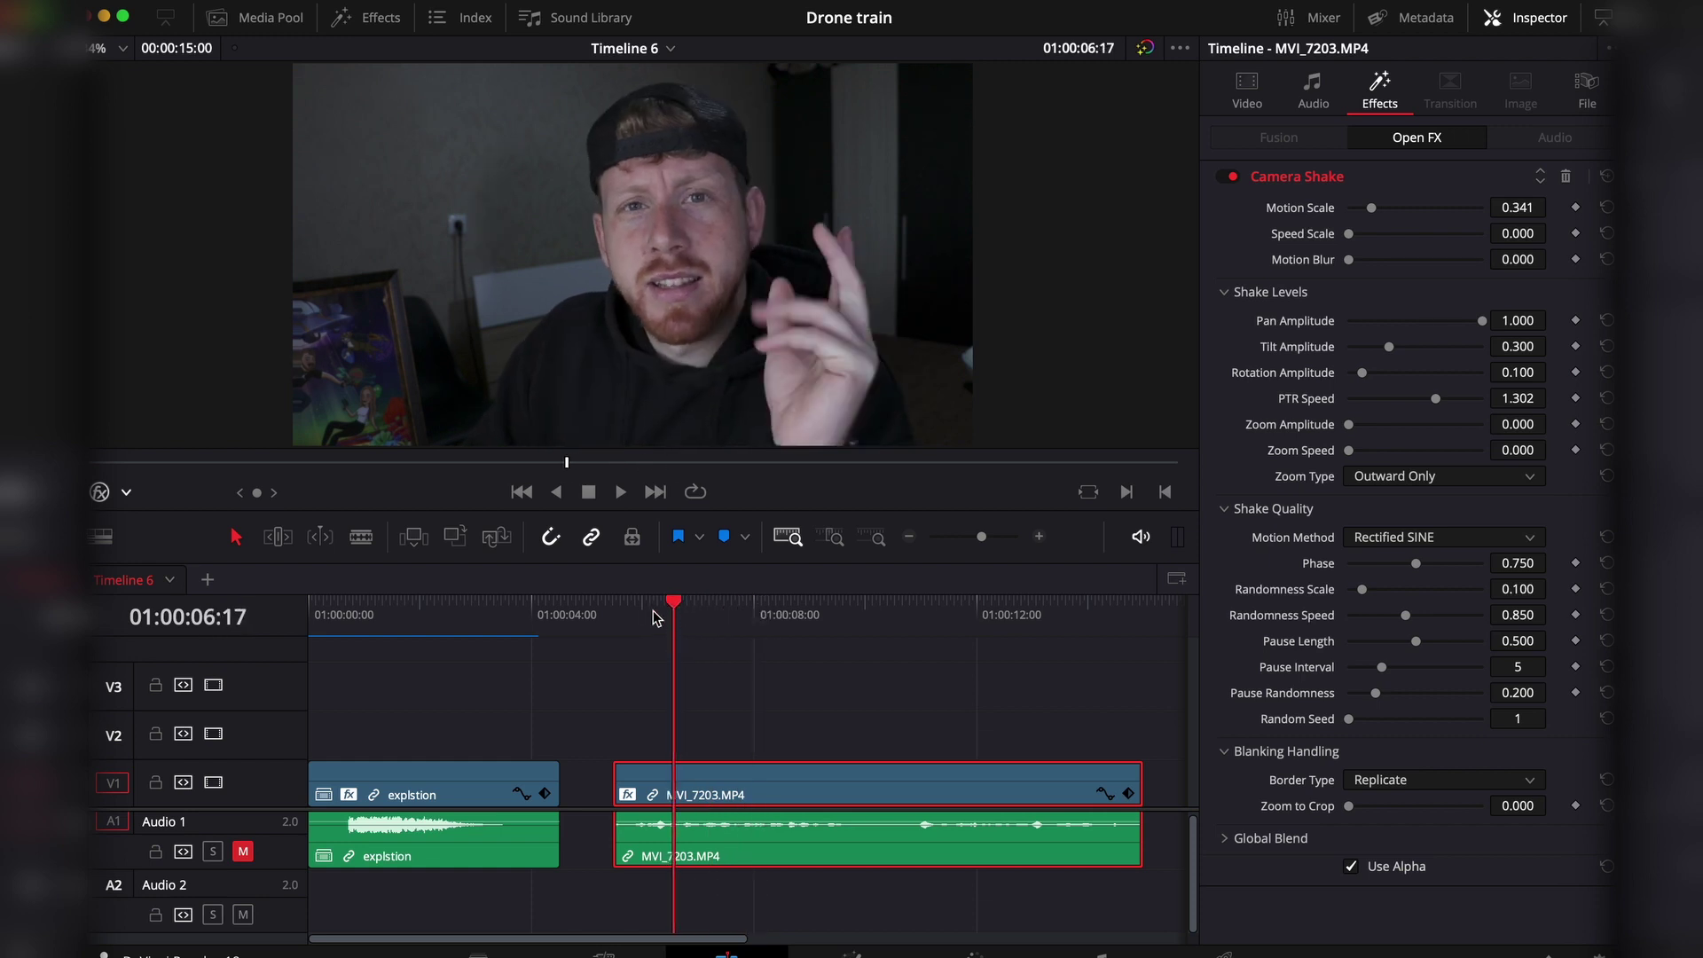
mouse_move(1349, 233)
left_mouse_down()
mouse_move(1381, 207)
mouse_move(1371, 233)
left_mouse_up()
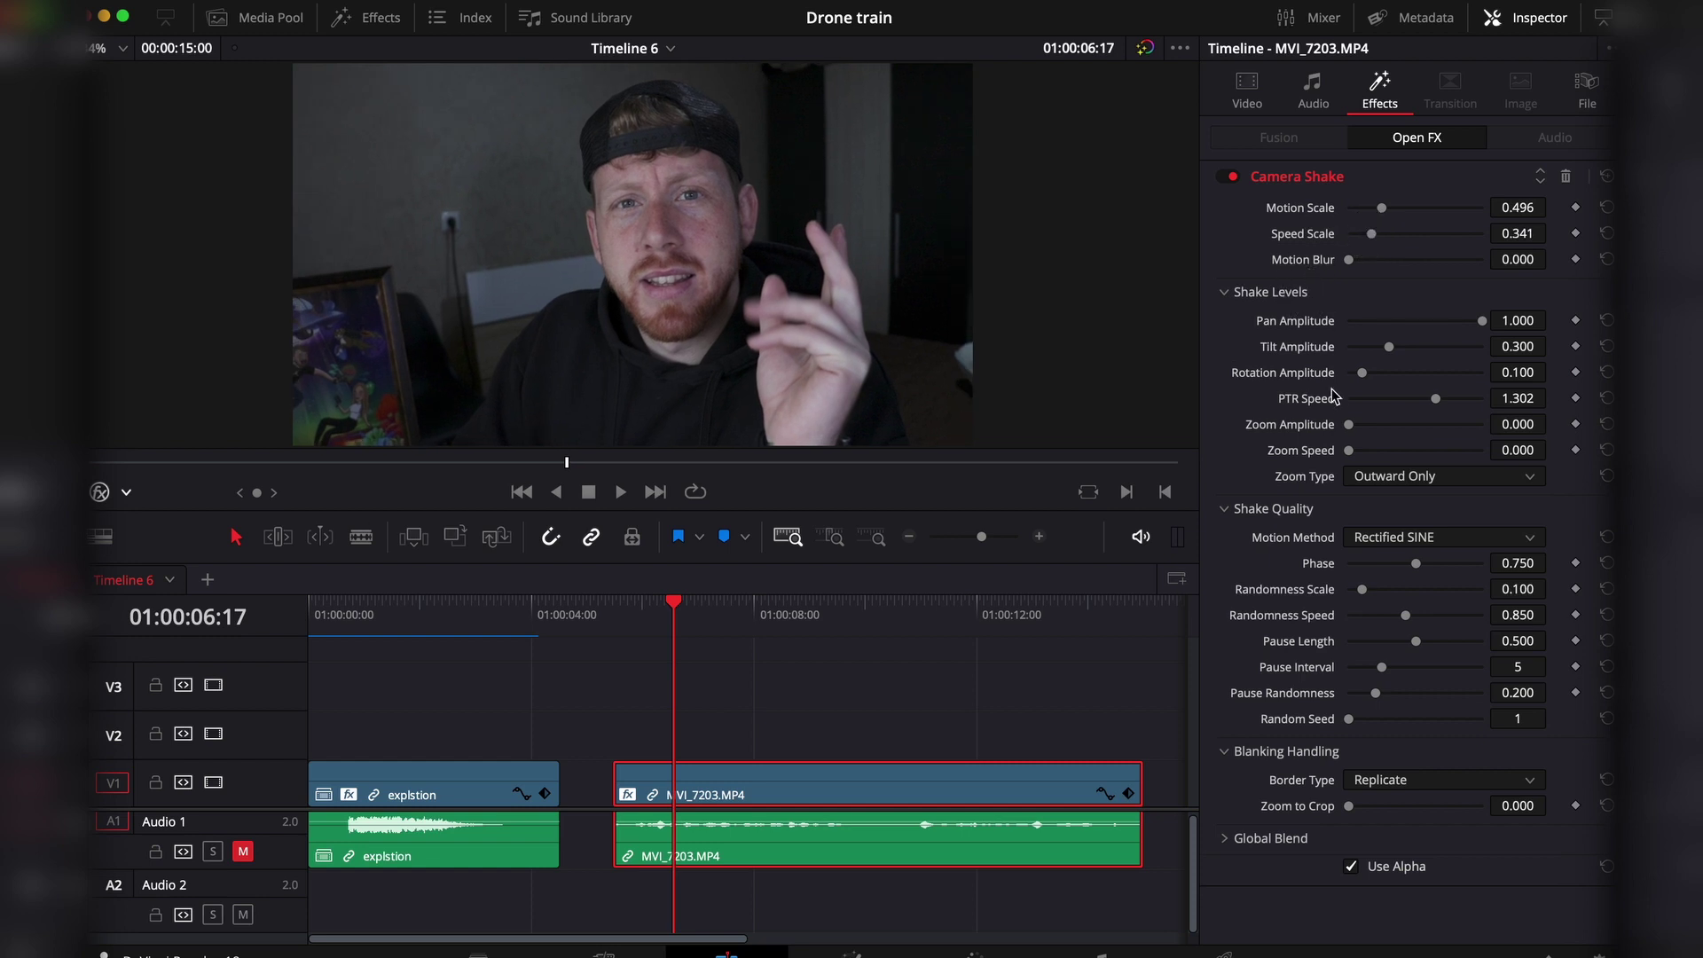
left_click(1384, 321)
left_click(1384, 347)
left_click(1361, 374)
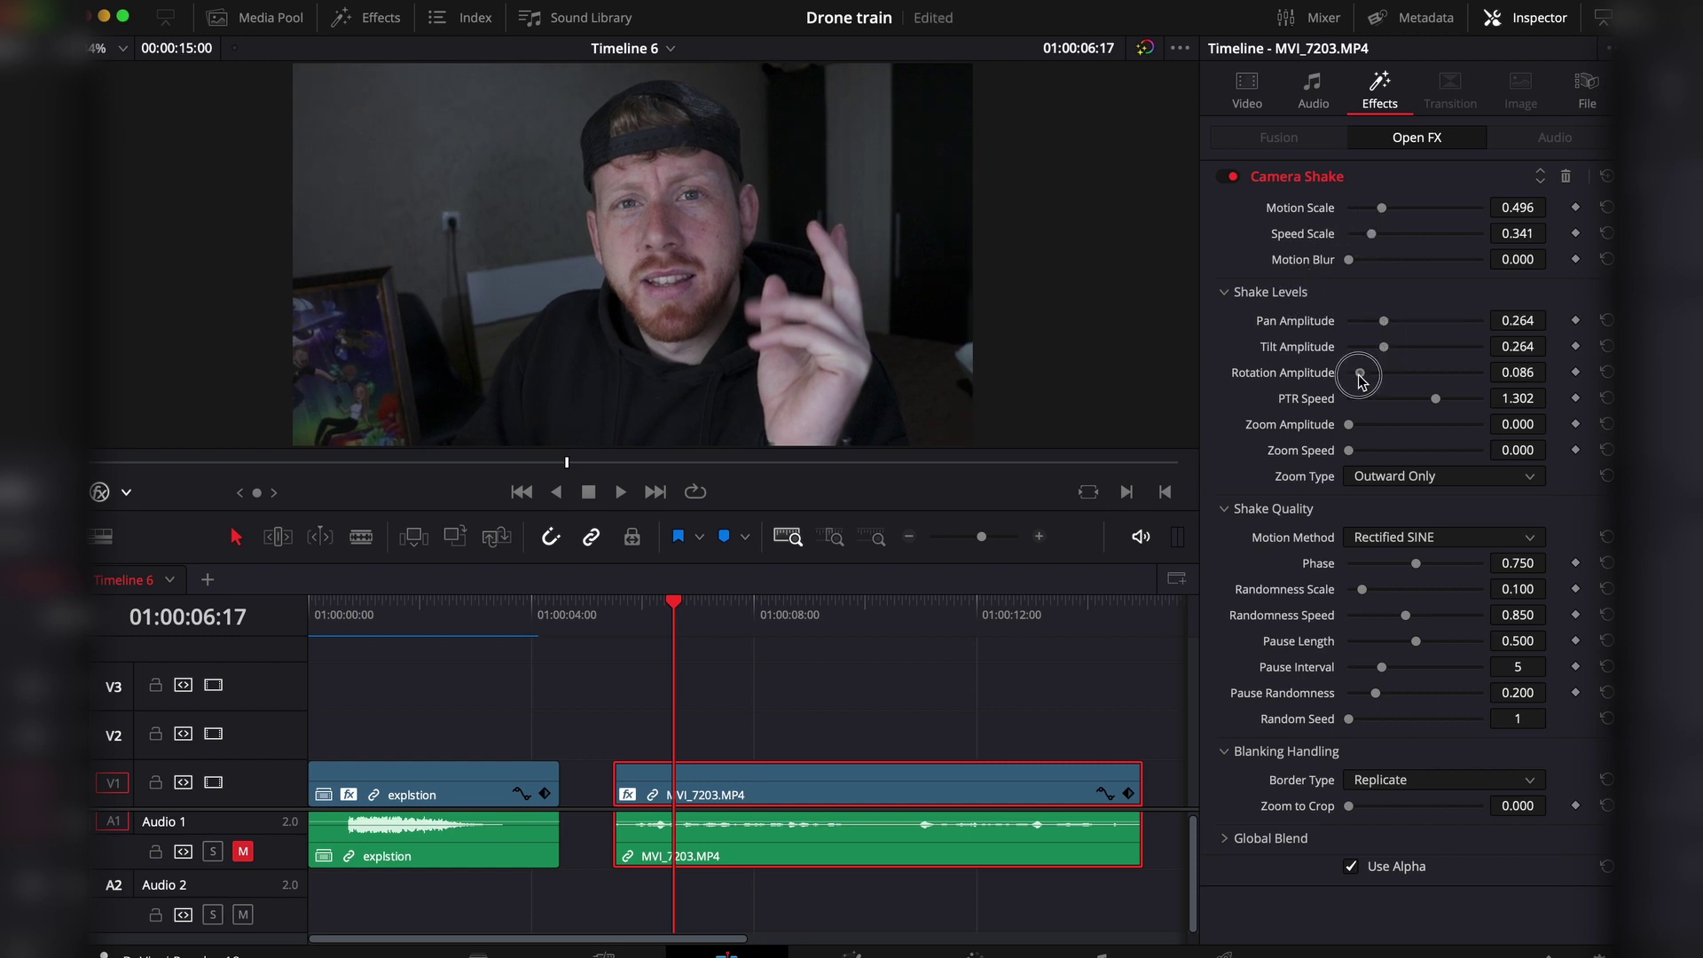
mouse_move(1360, 377)
left_mouse_down()
mouse_move(1344, 379)
mouse_move(1360, 398)
left_mouse_up()
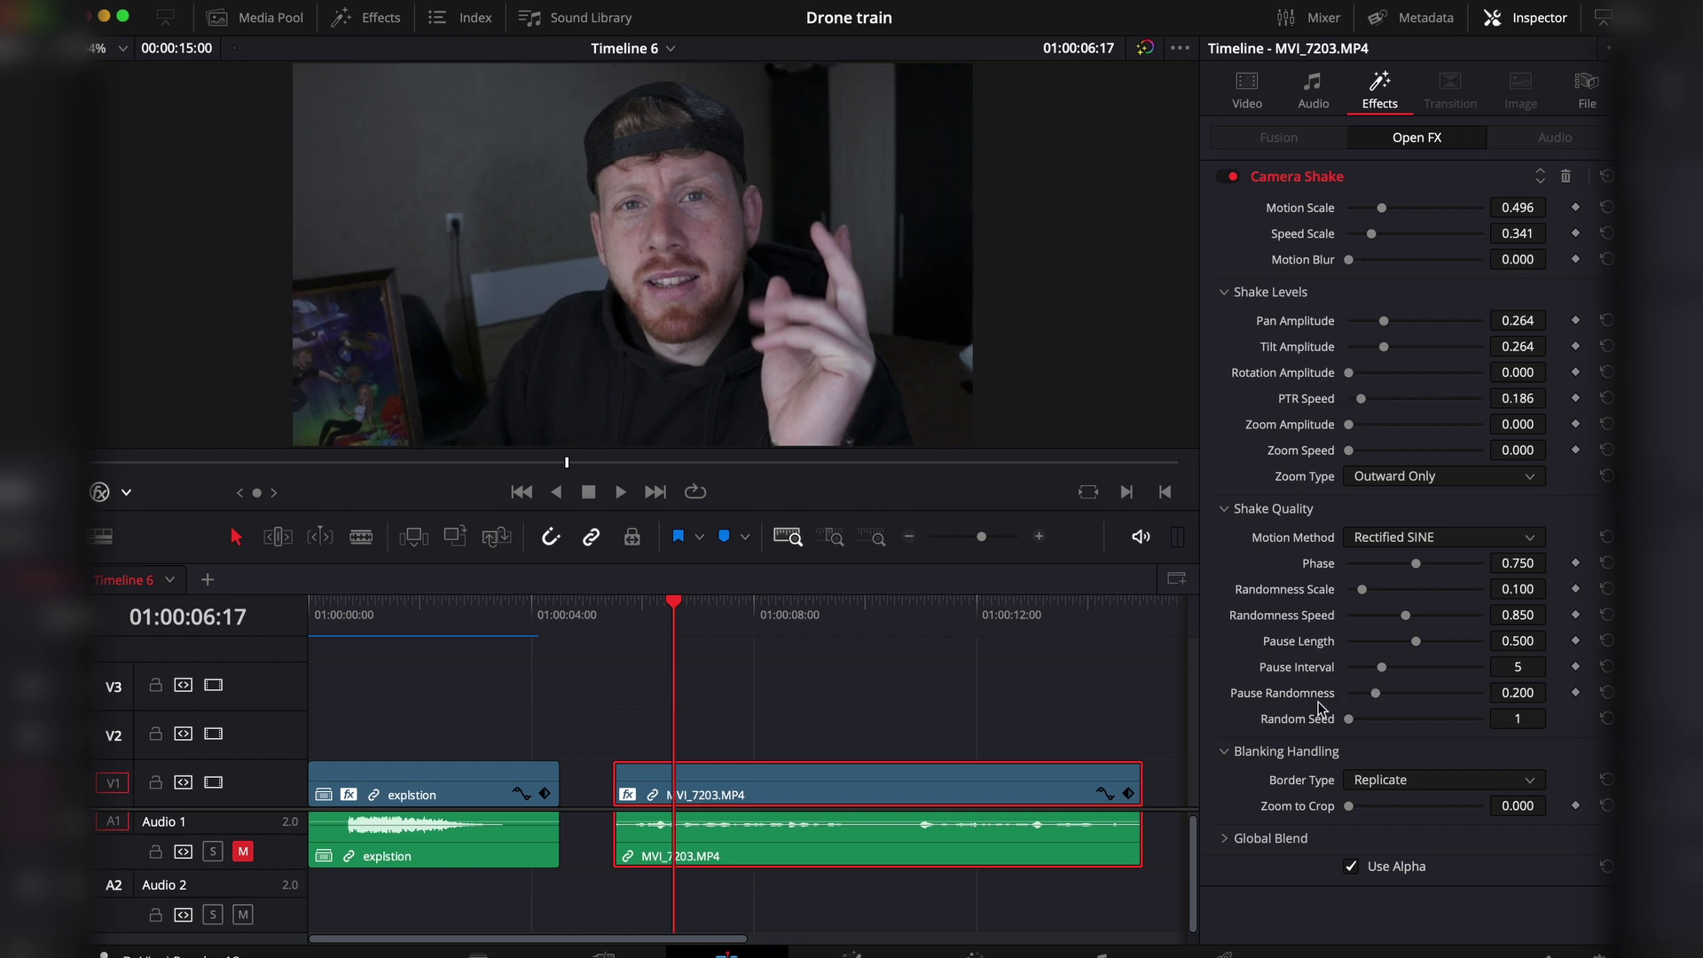
Zero Pause Randomness, Interval and Length, raise Randomness Scale to 0.163, and check at 01:00:11:16.
left_click_drag(1376, 695, 1347, 698)
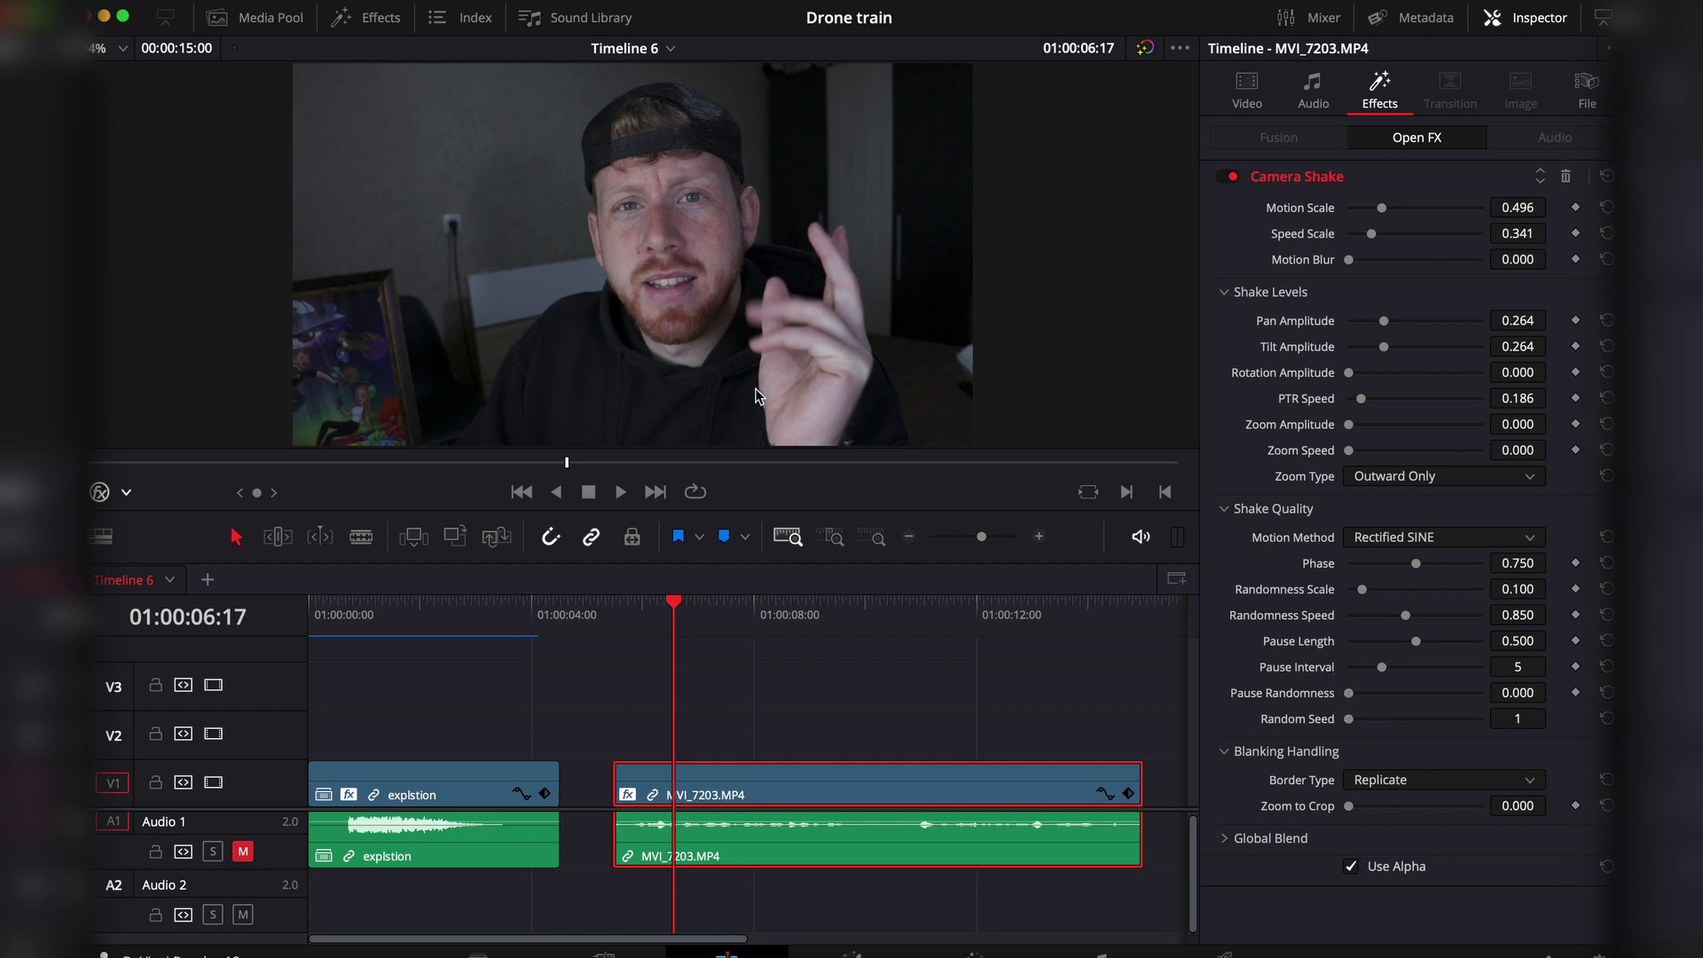
left_click_drag(1382, 670, 1327, 678)
left_click_drag(1416, 641, 1317, 650)
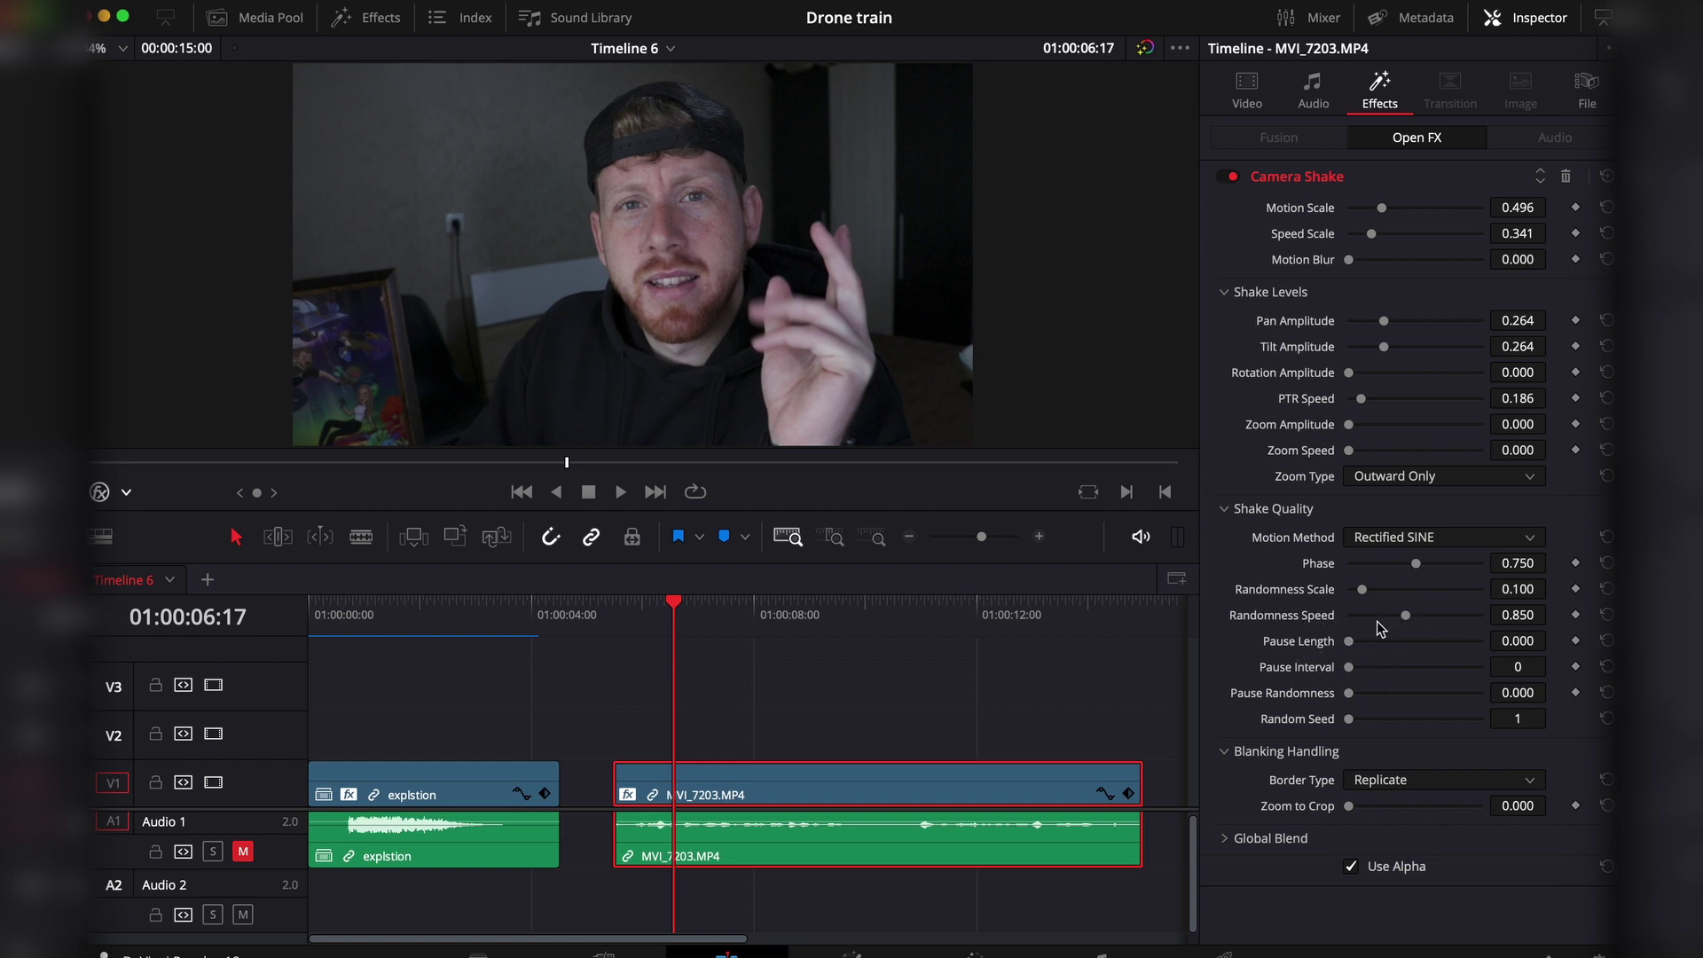
left_click_drag(1366, 592, 1376, 601)
left_click(951, 612)
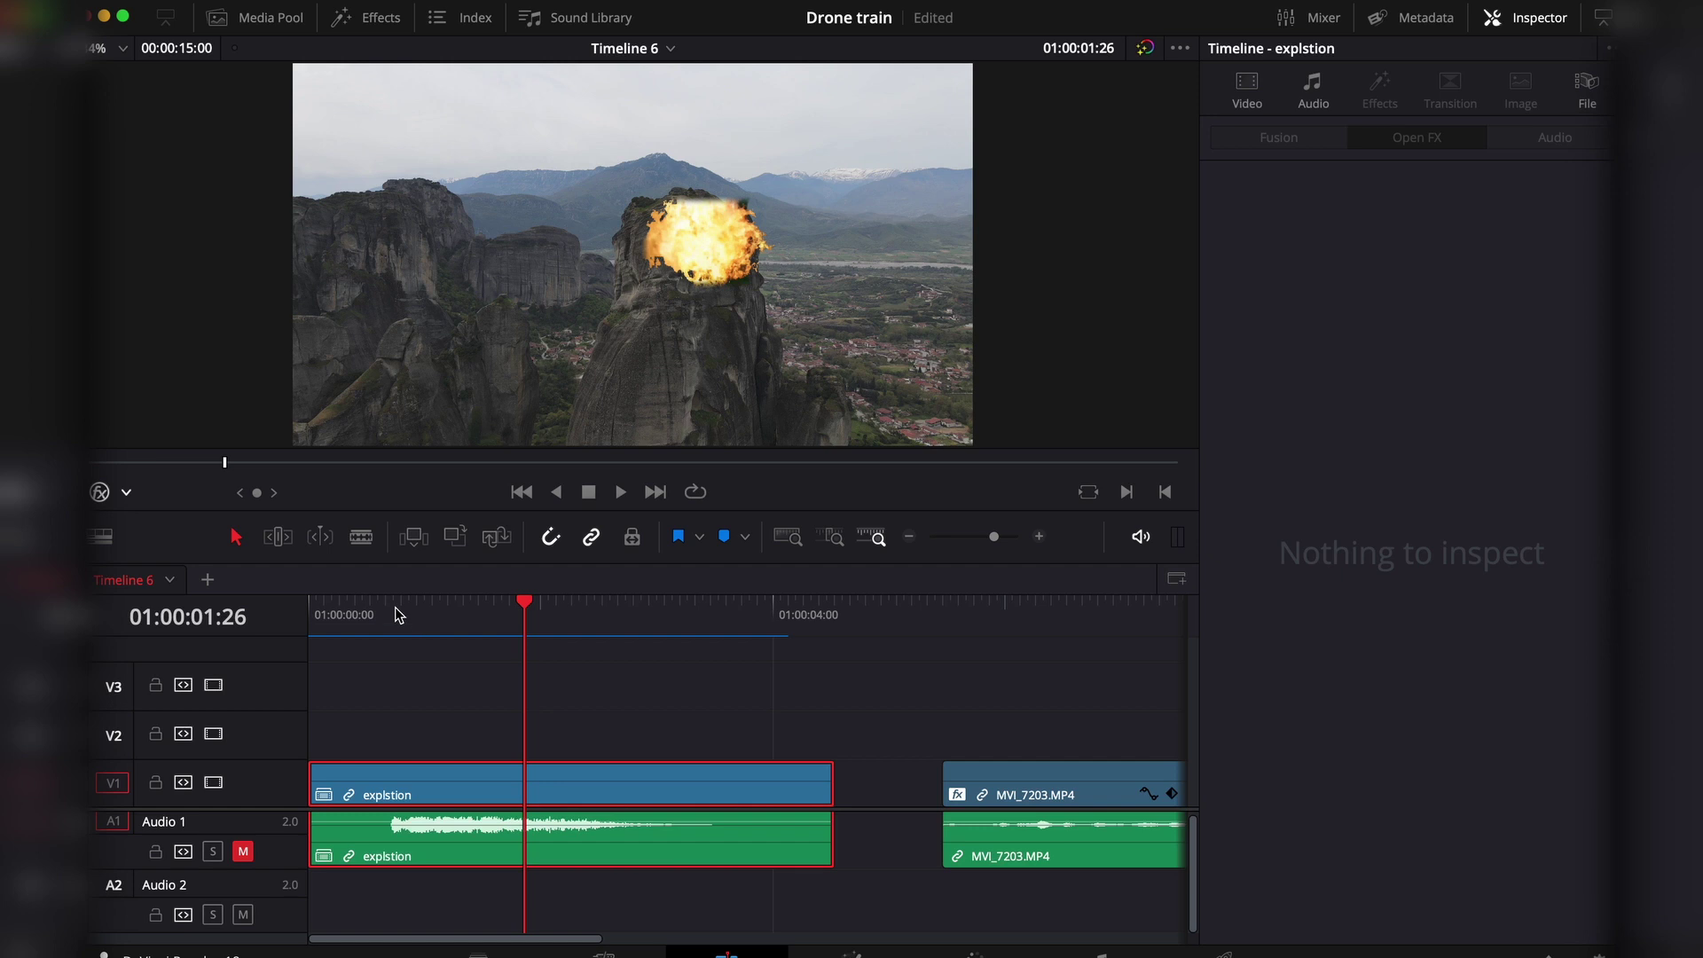
Scrub to the explosion clip's start and bring up the Effects library for Camera Shake.
left_click_drag(384, 612, 348, 612)
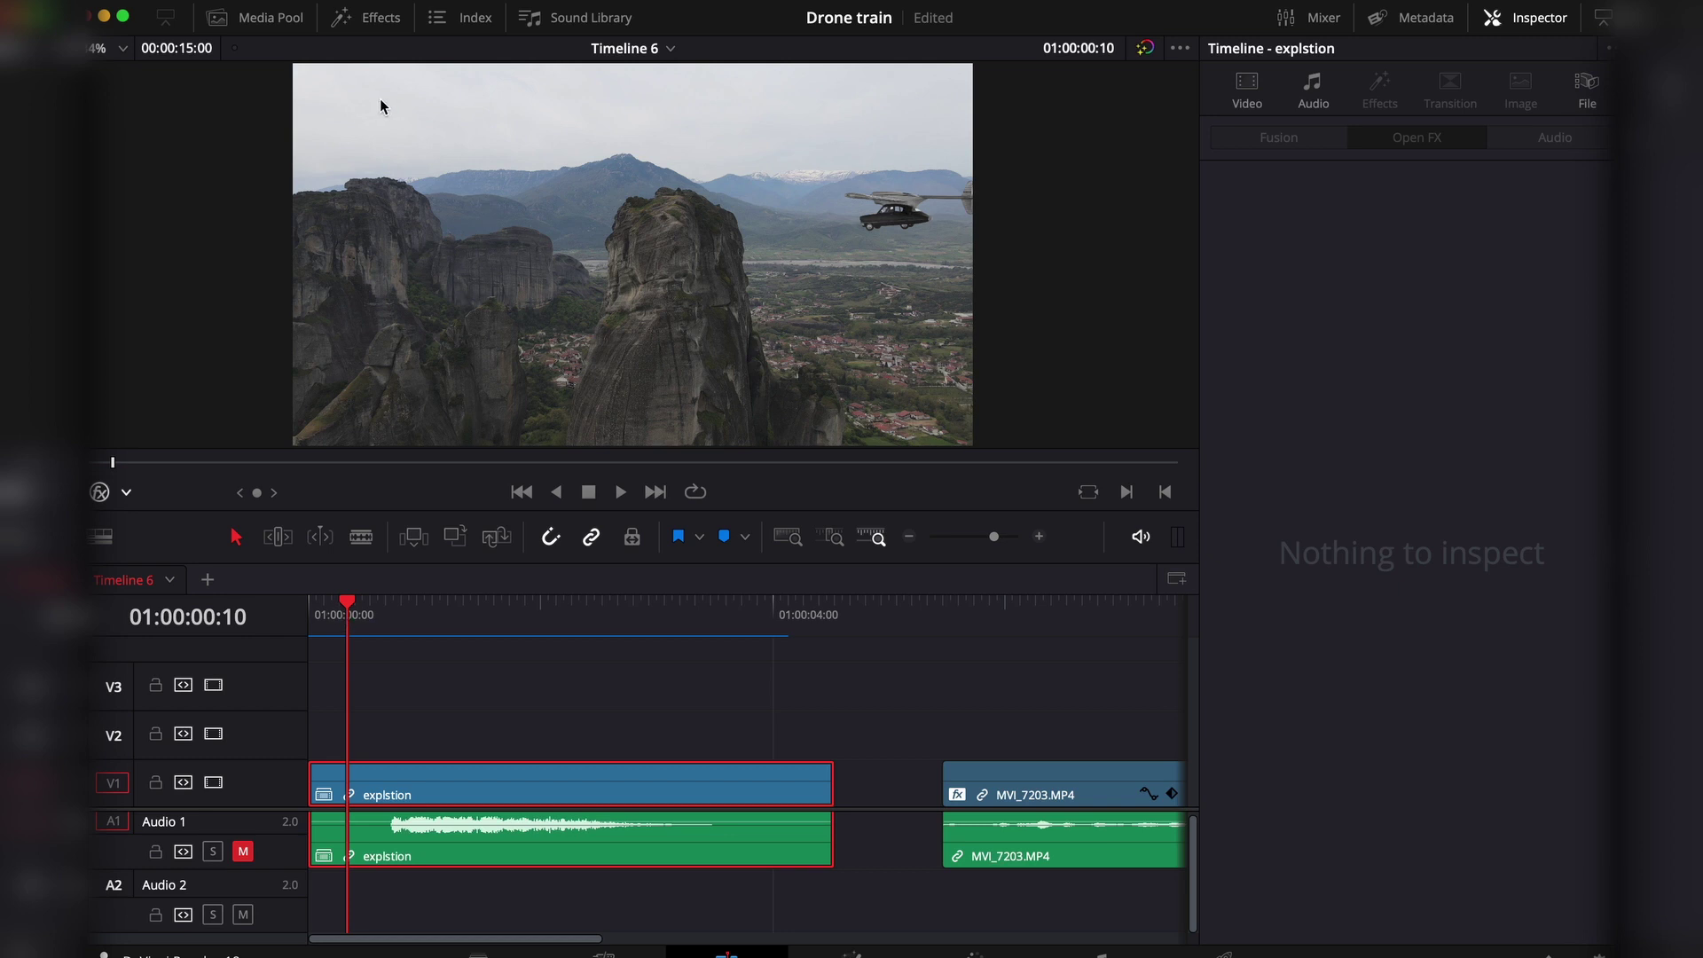
left_click(367, 18)
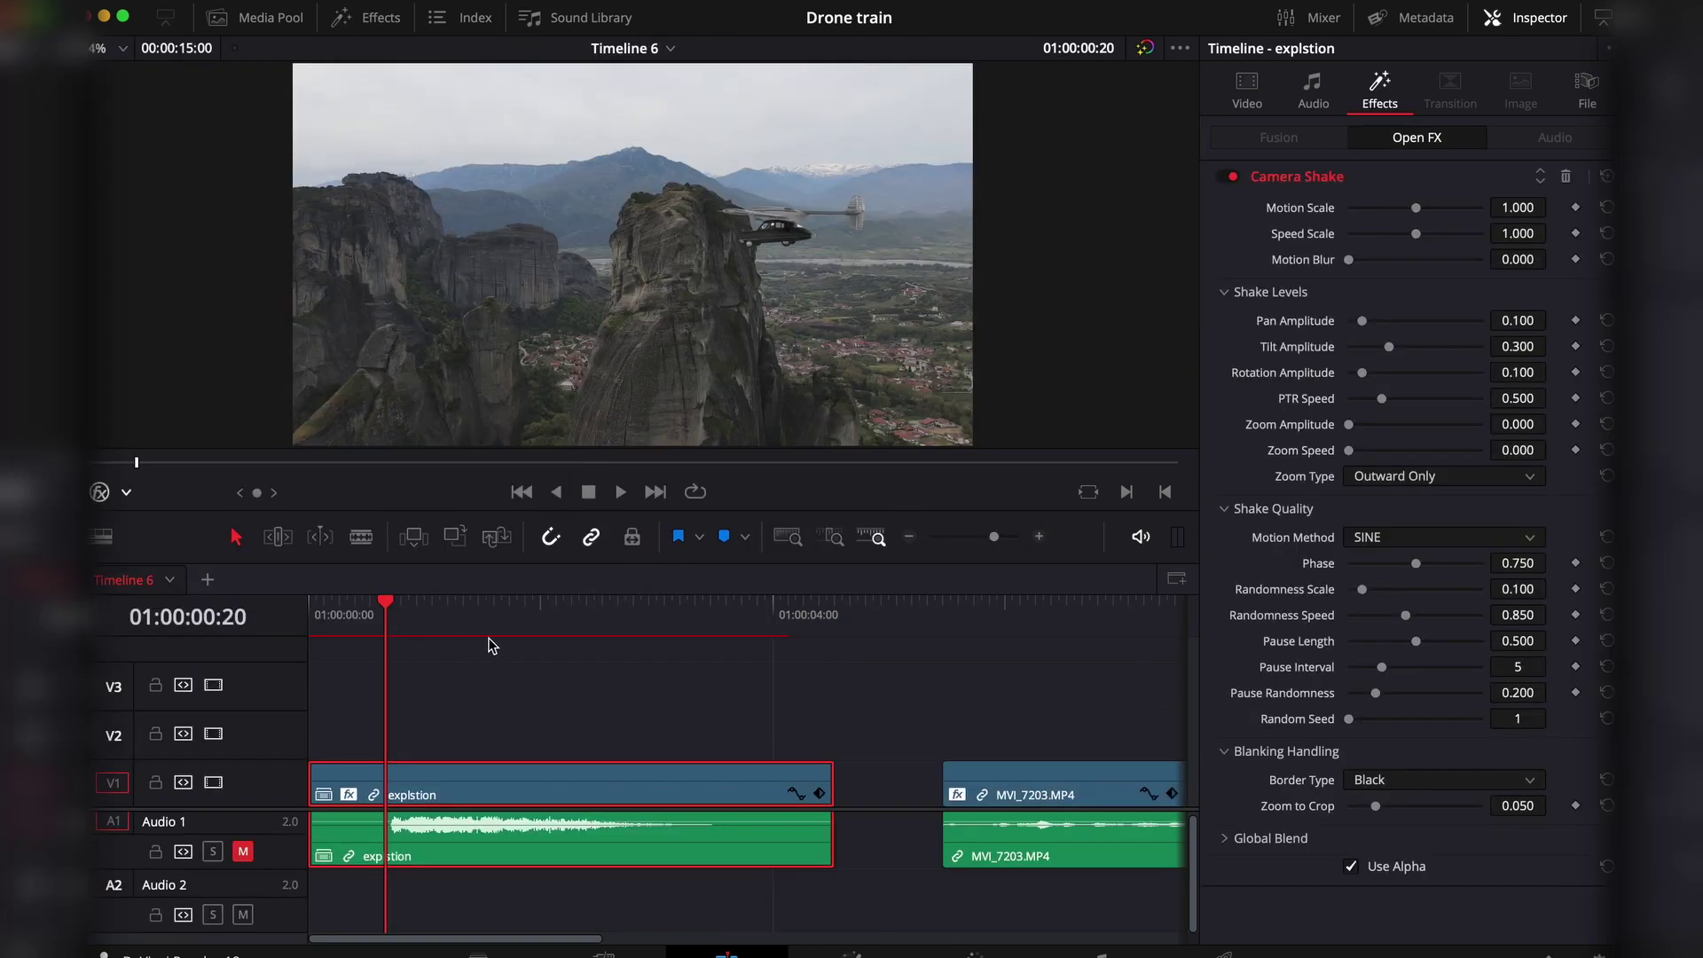
Keyframe Motion Scale at 1.000 at 01:00:00:20 and 0.171 at 01:00:01:19, then return to 00:21.
left_click(1576, 210)
left_click_drag(393, 612, 499, 610)
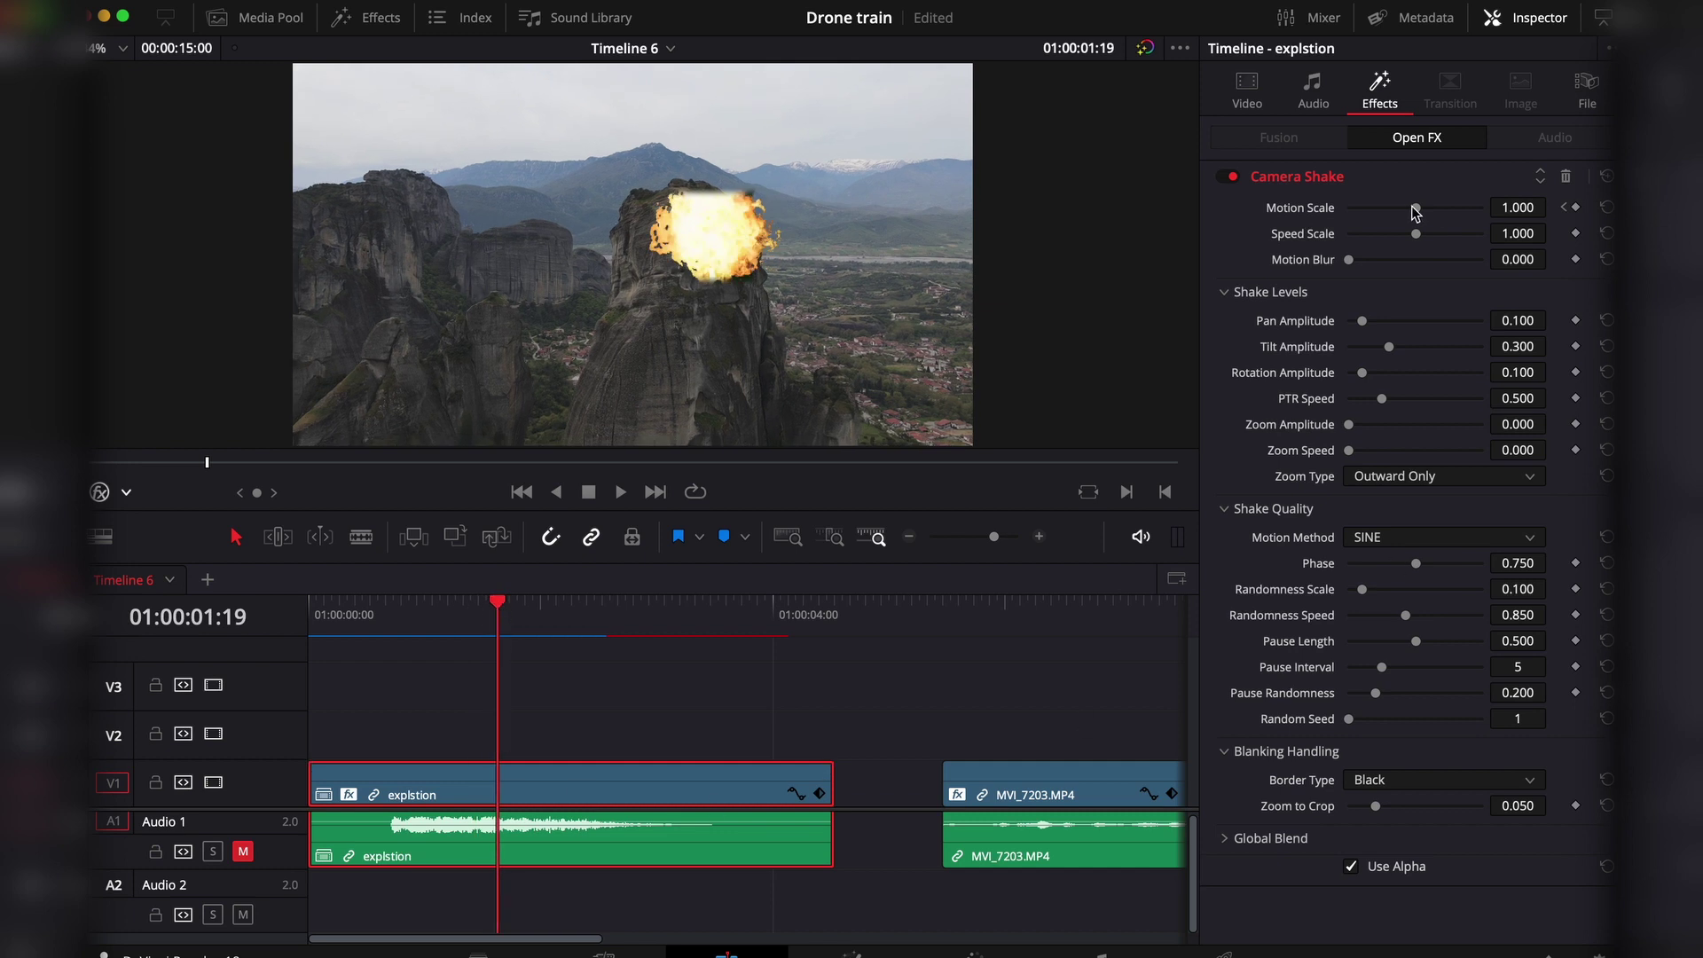
left_click_drag(1415, 209, 1360, 211)
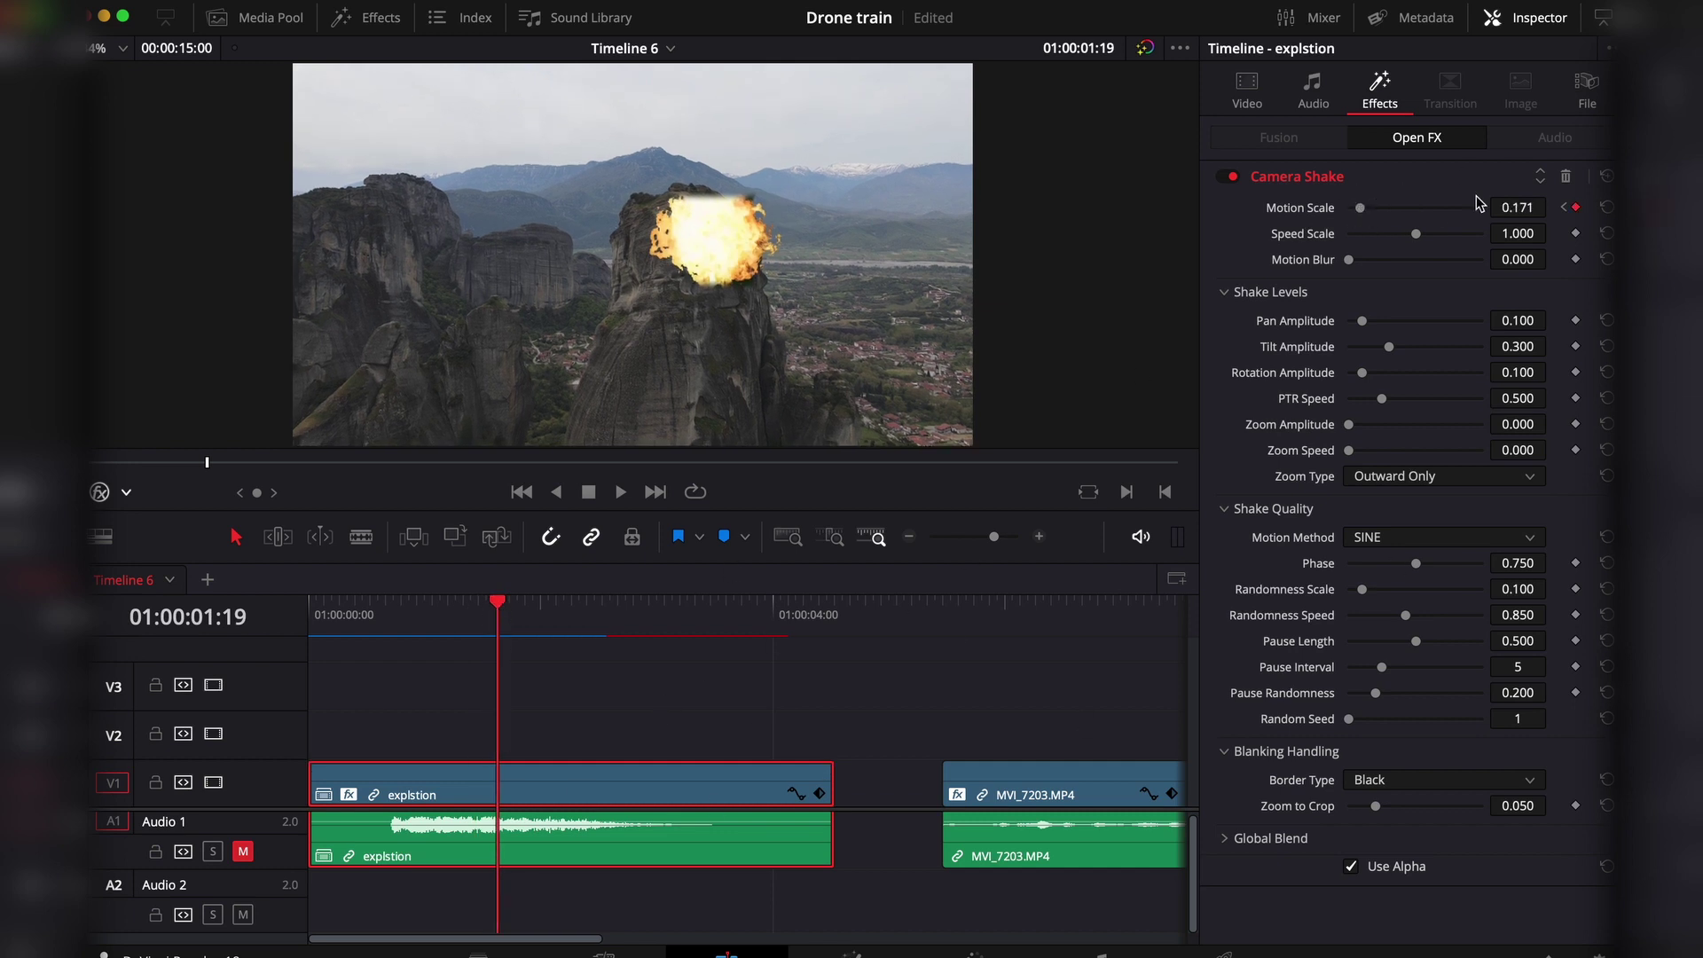
left_click(1606, 206)
left_click(391, 610)
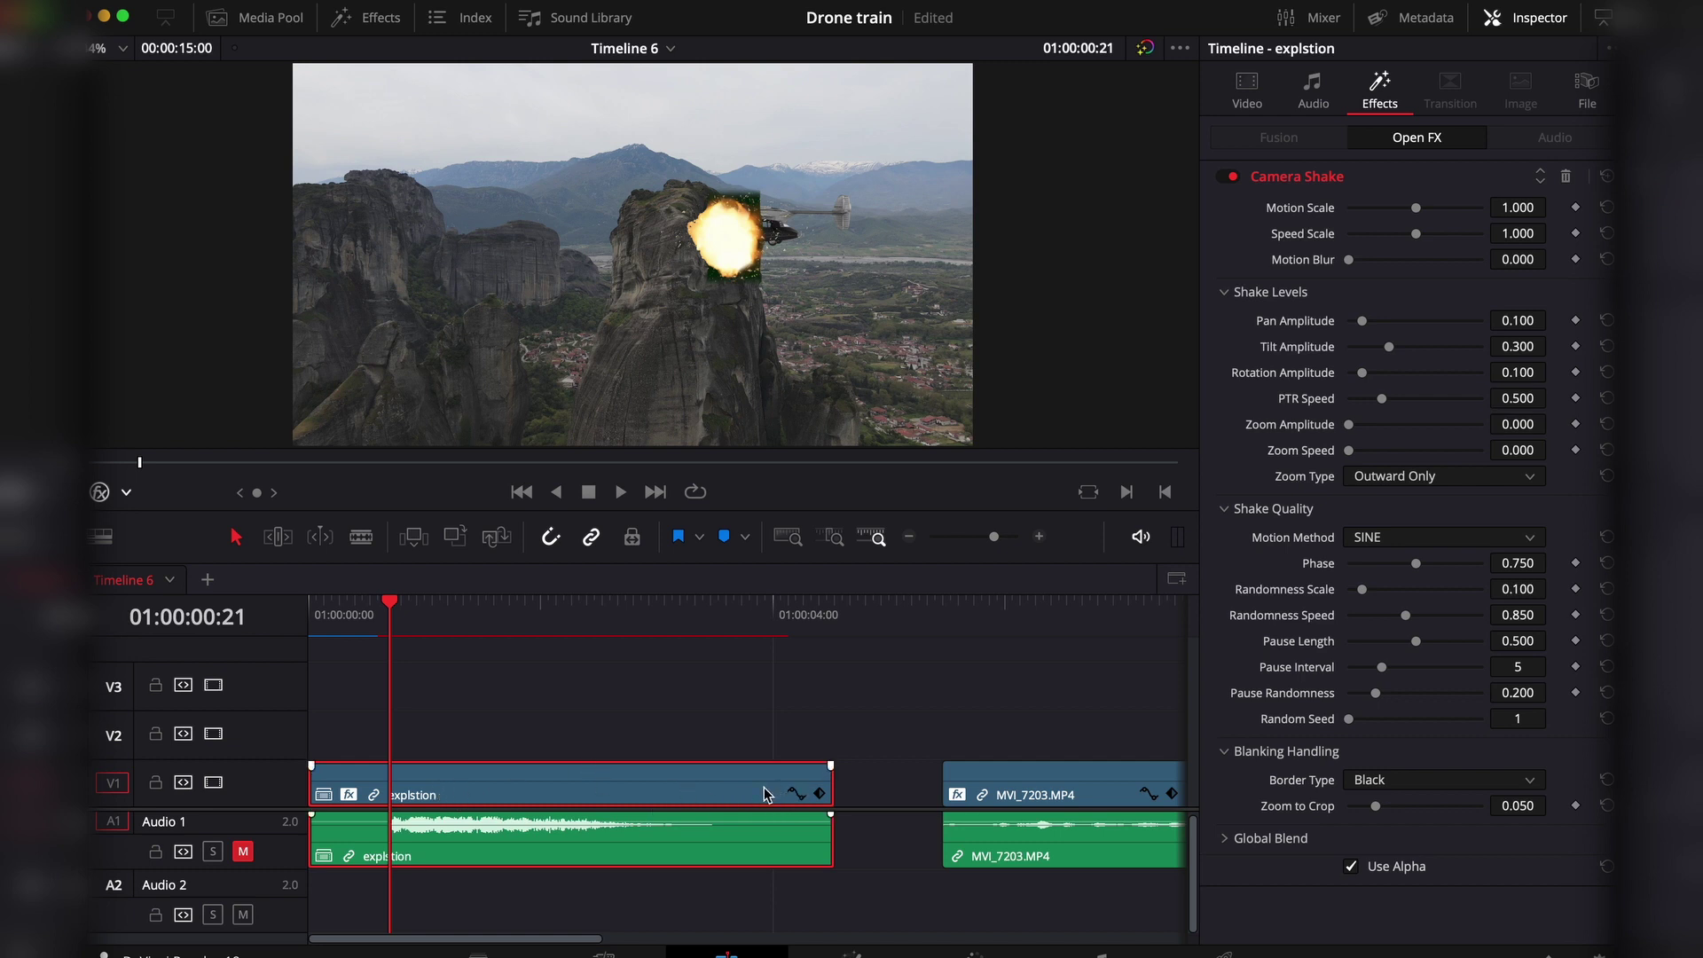
Open the explstion clip's keyframe curves and enable the Motion Scale, Speed Scale and Motion Blur curves.
left_click(796, 794)
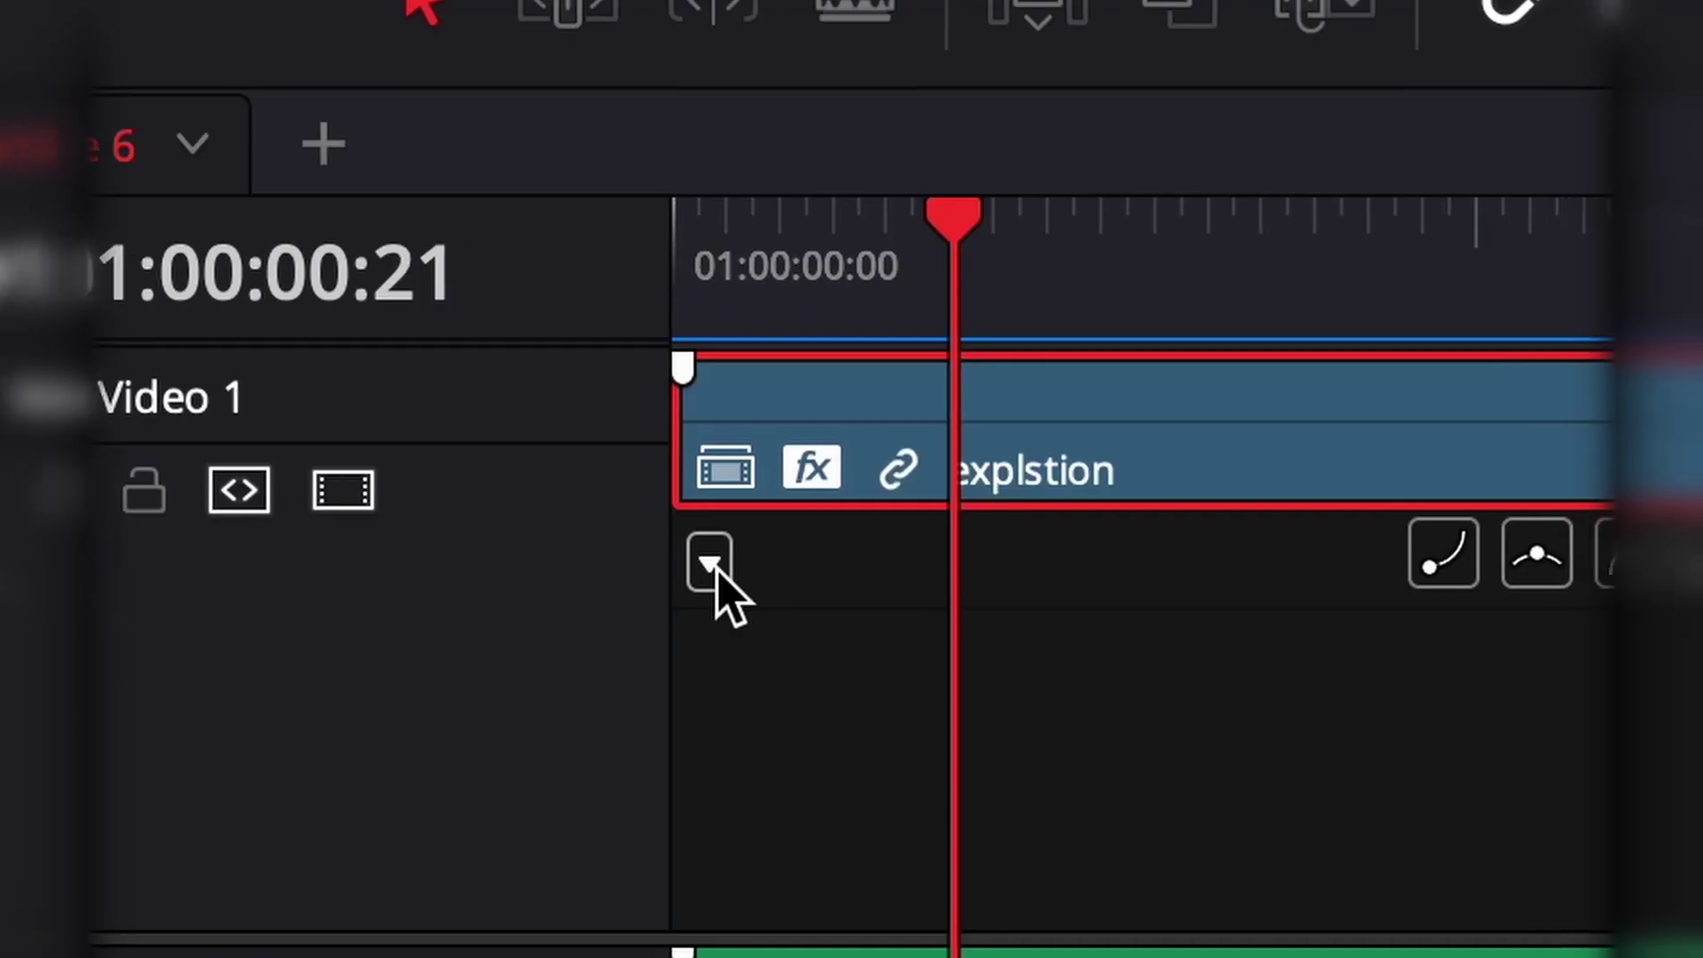
left_click(319, 700)
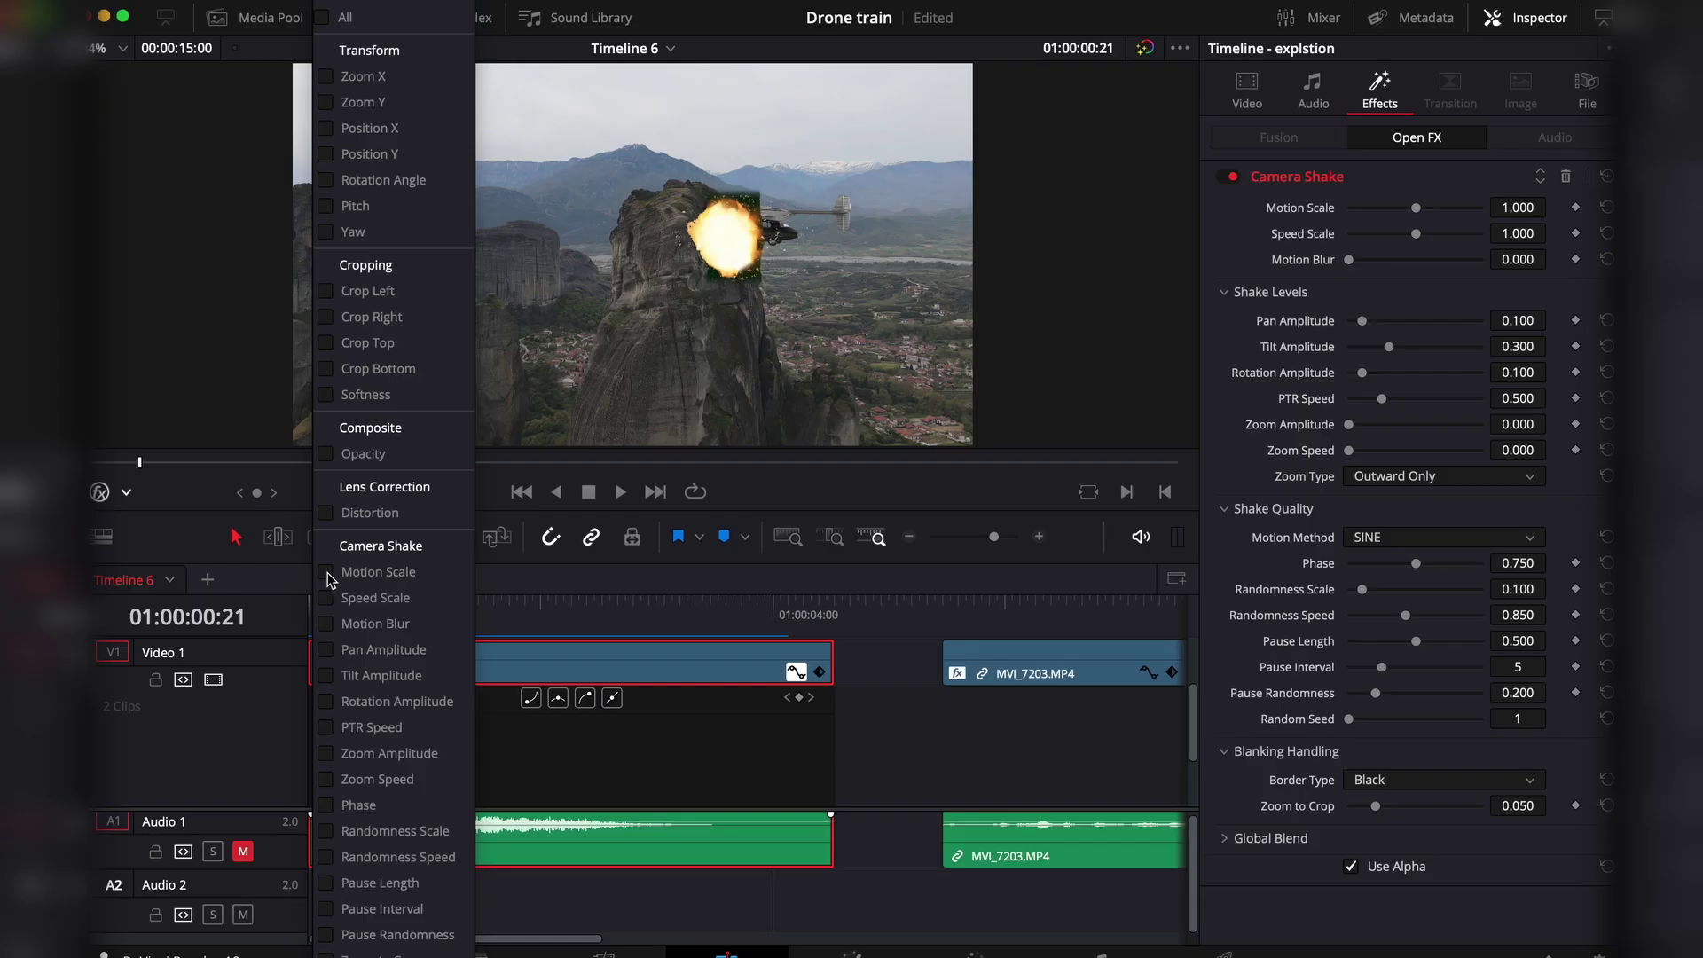
left_click(327, 572)
left_click(326, 597)
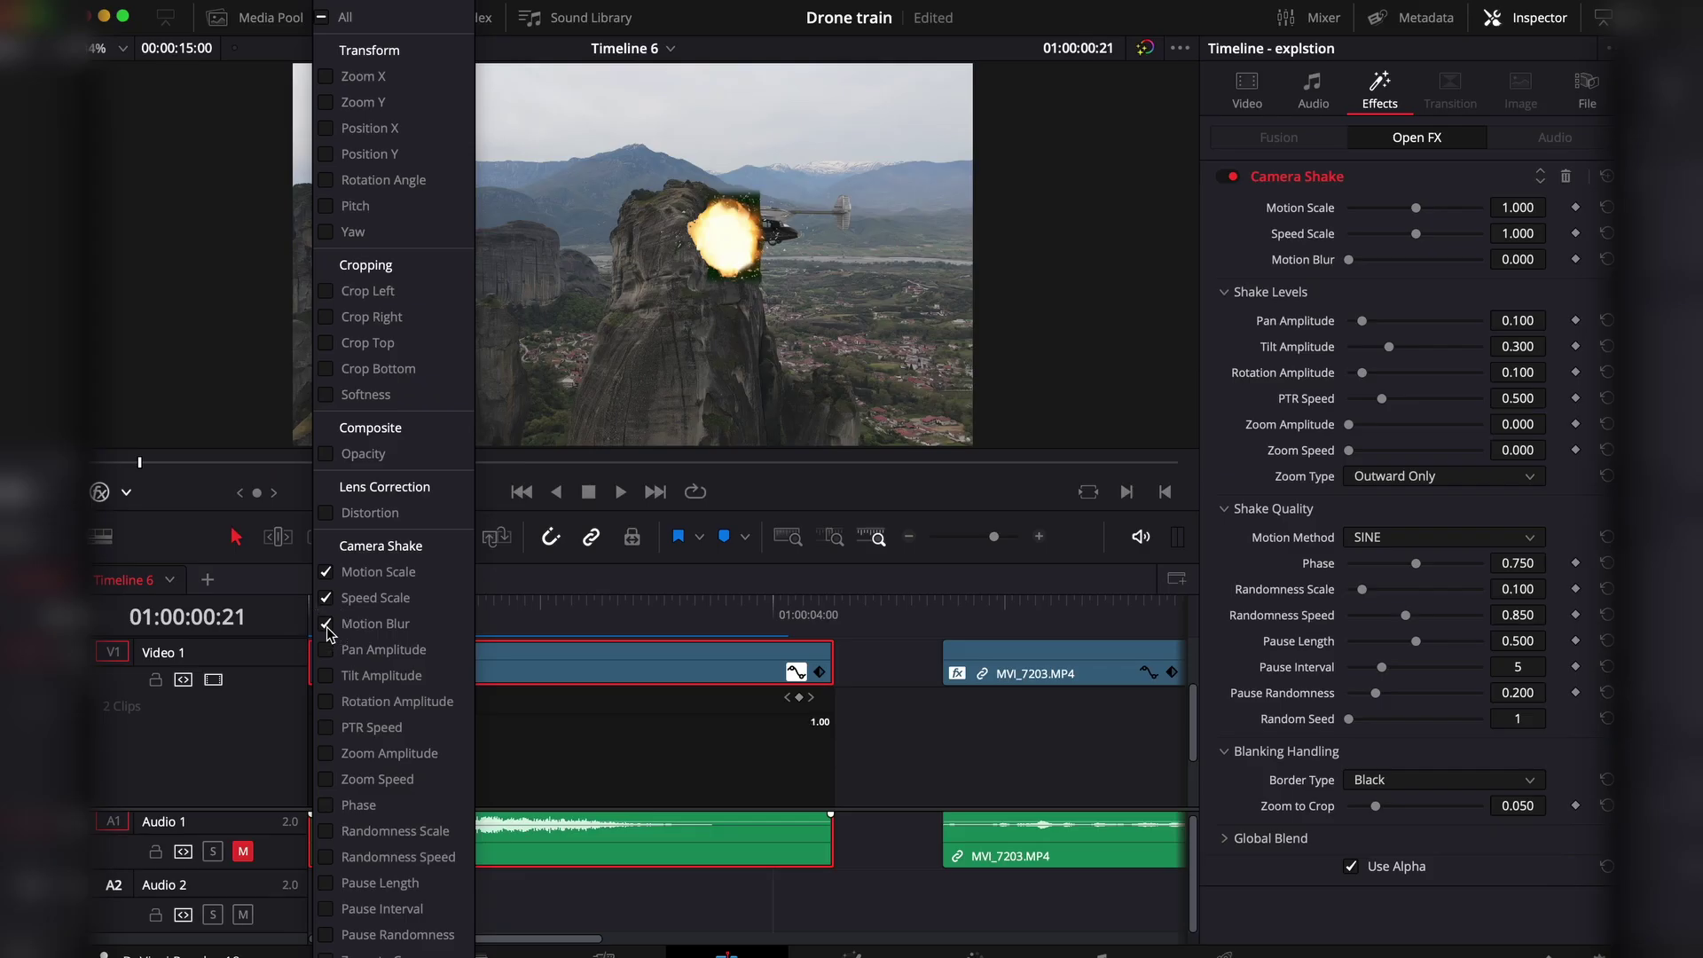
left_click(326, 624)
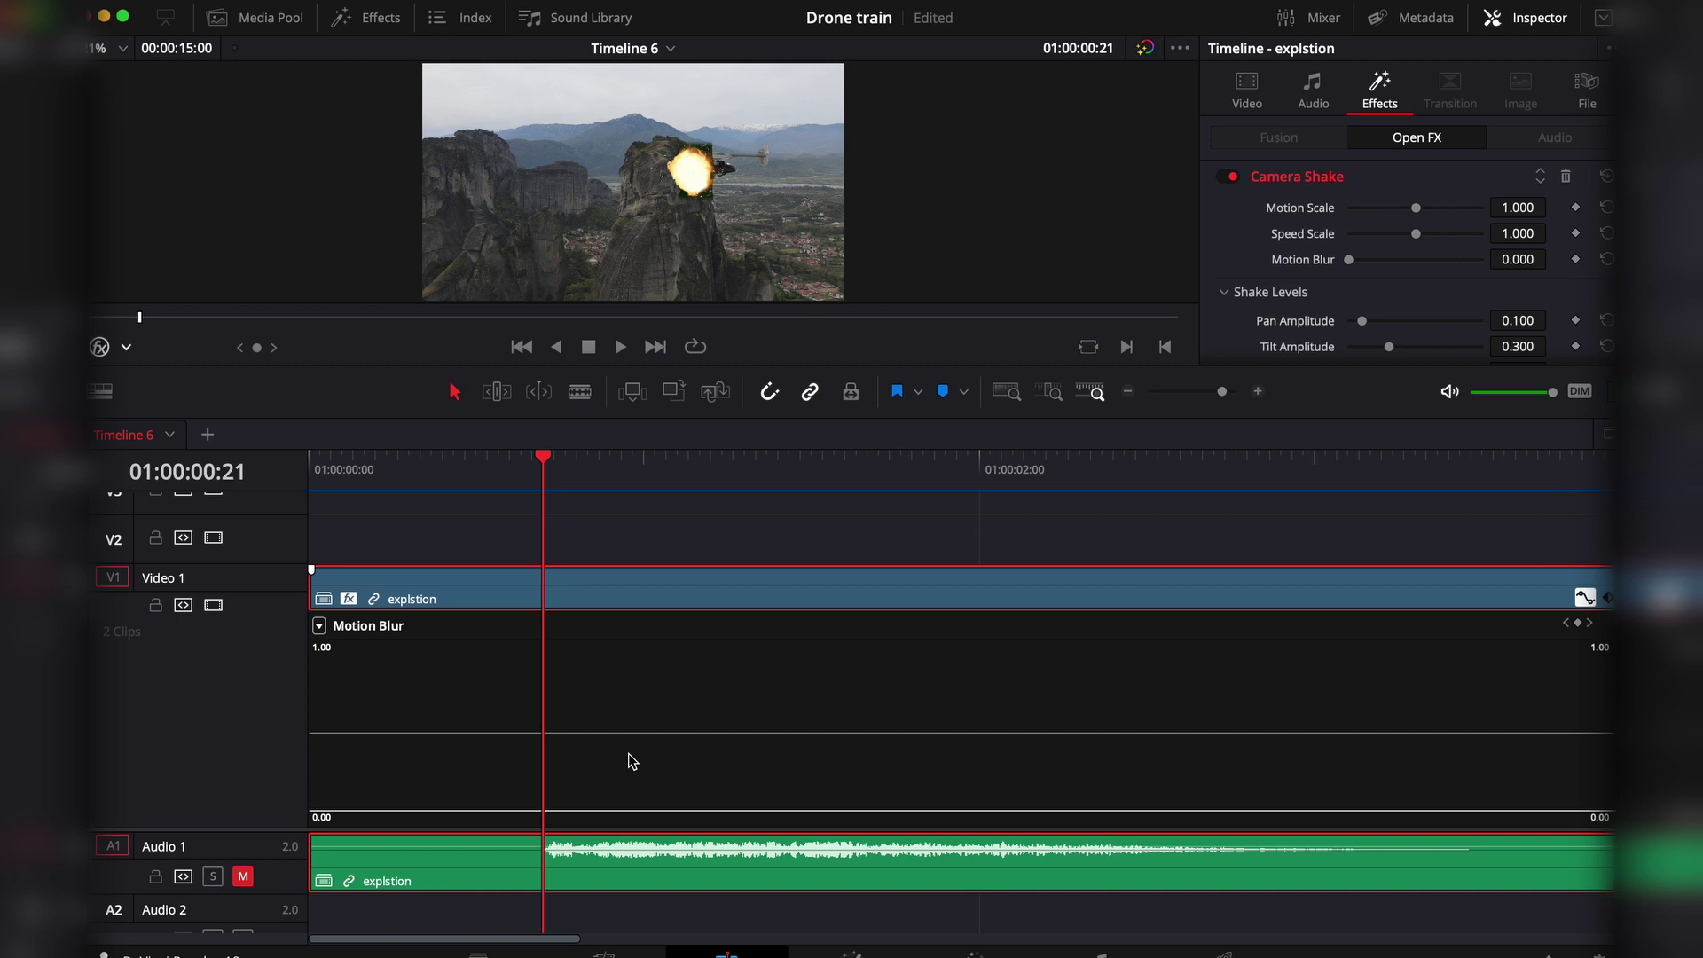
key("space")
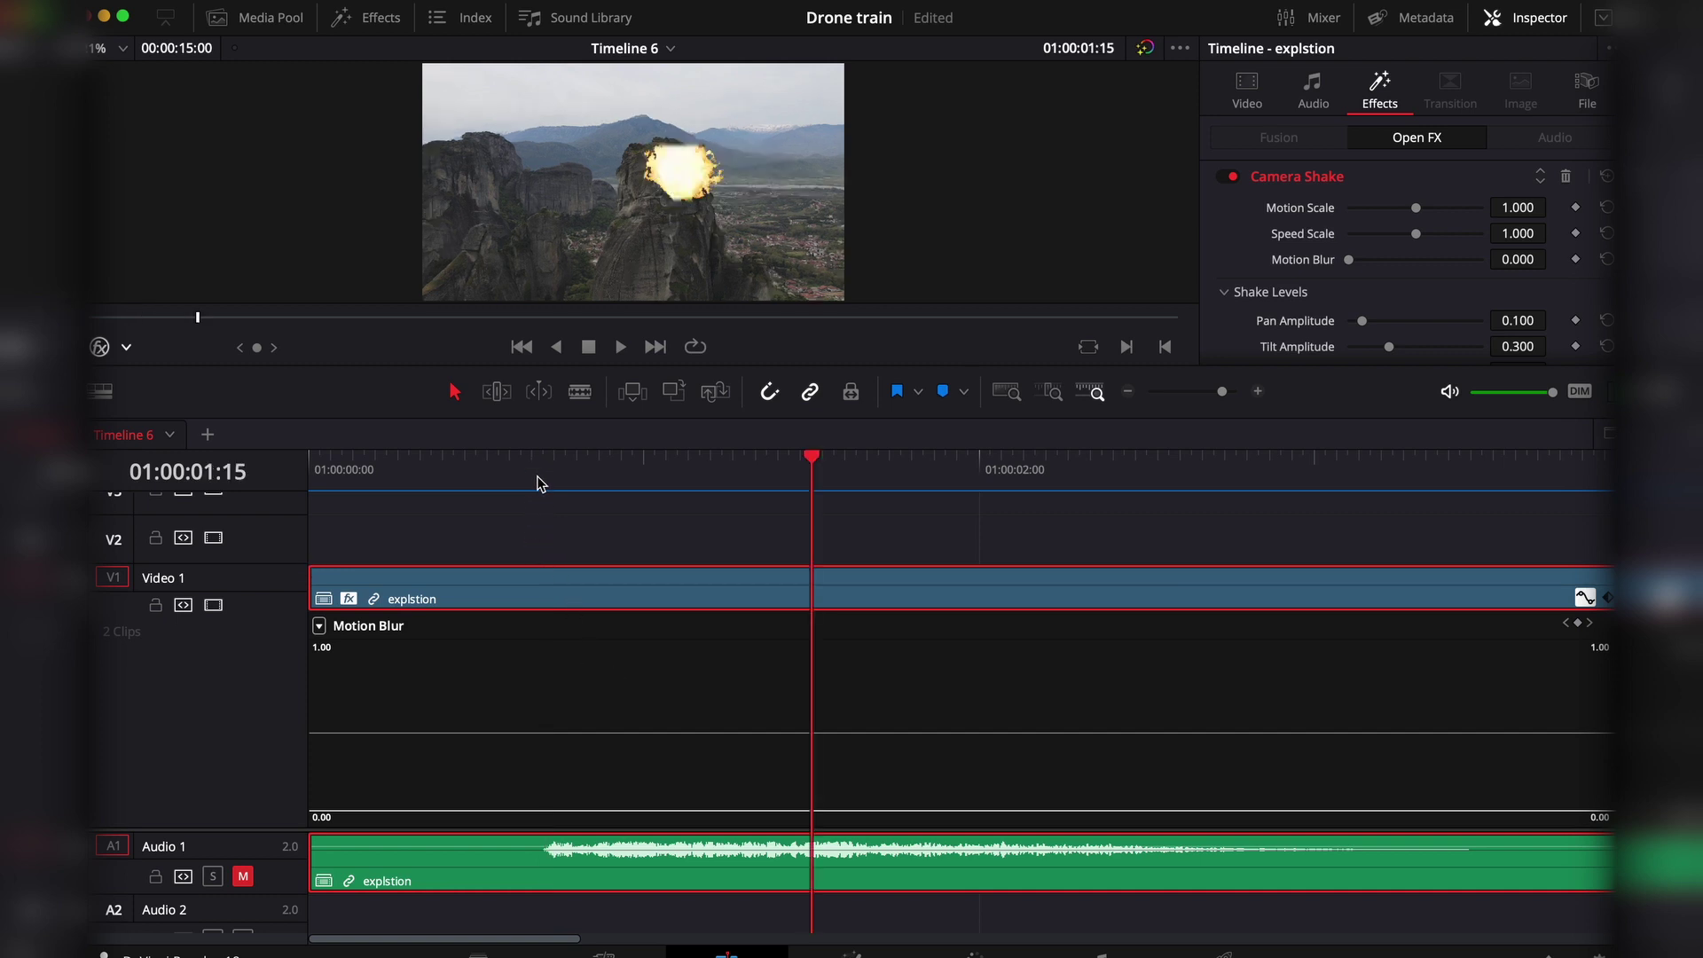
left_click(551, 478)
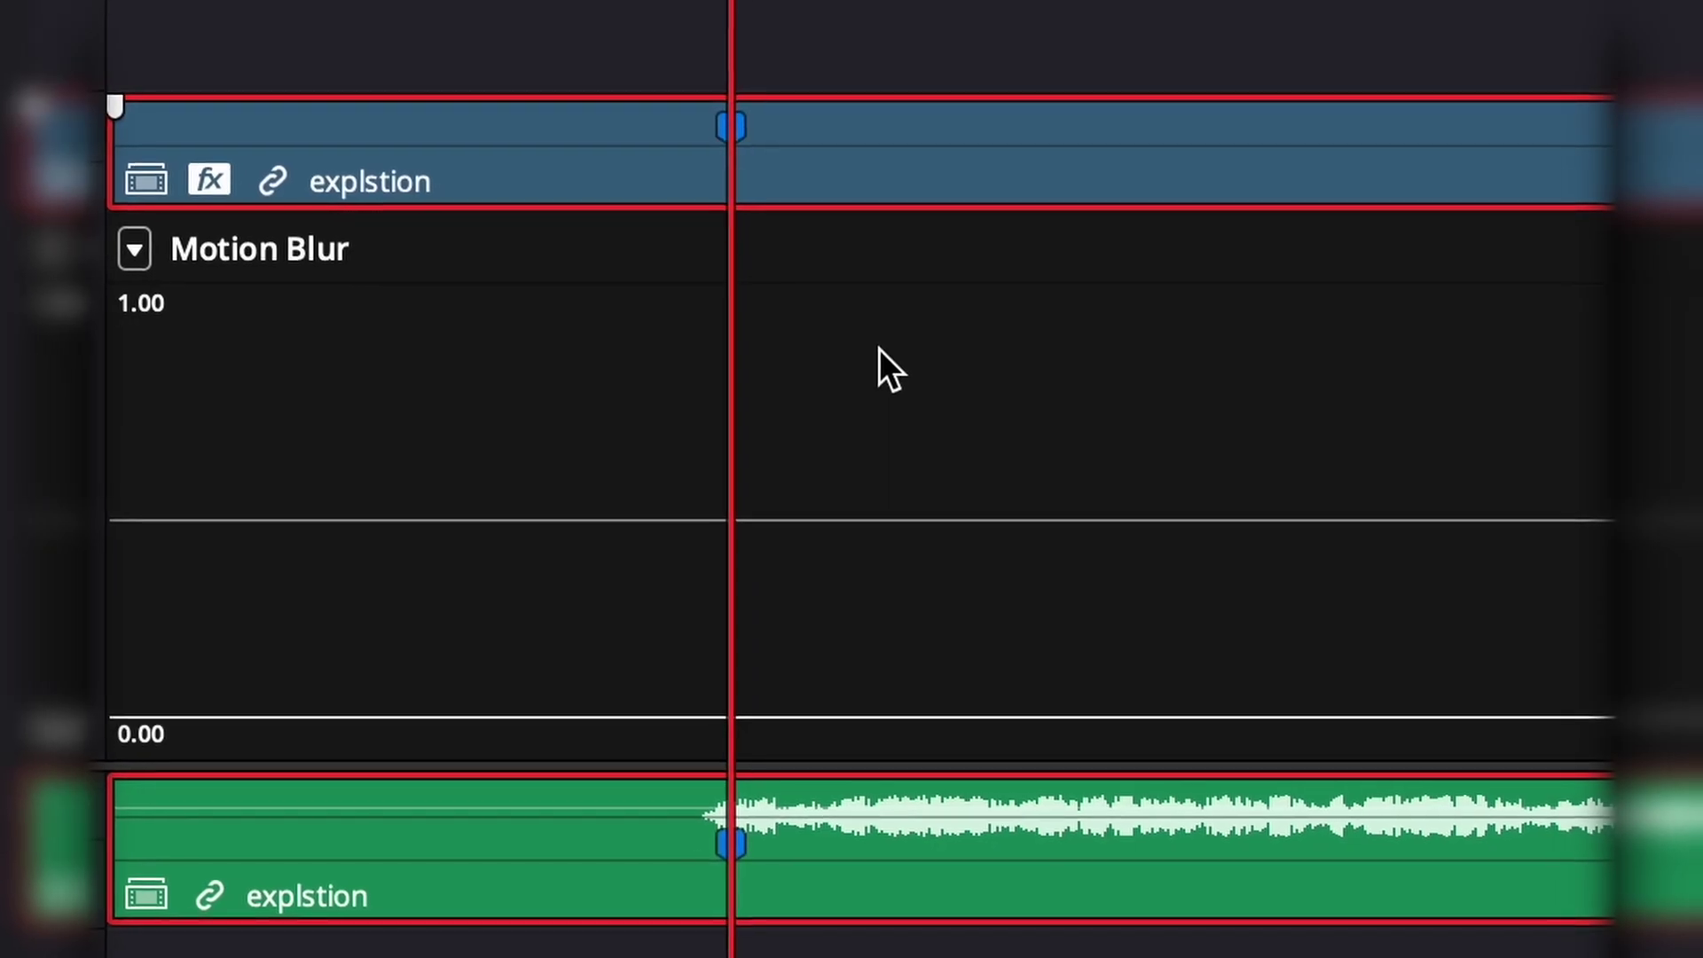
key("Right")
key("Right")
key("Right")
key("Right")
key("m")
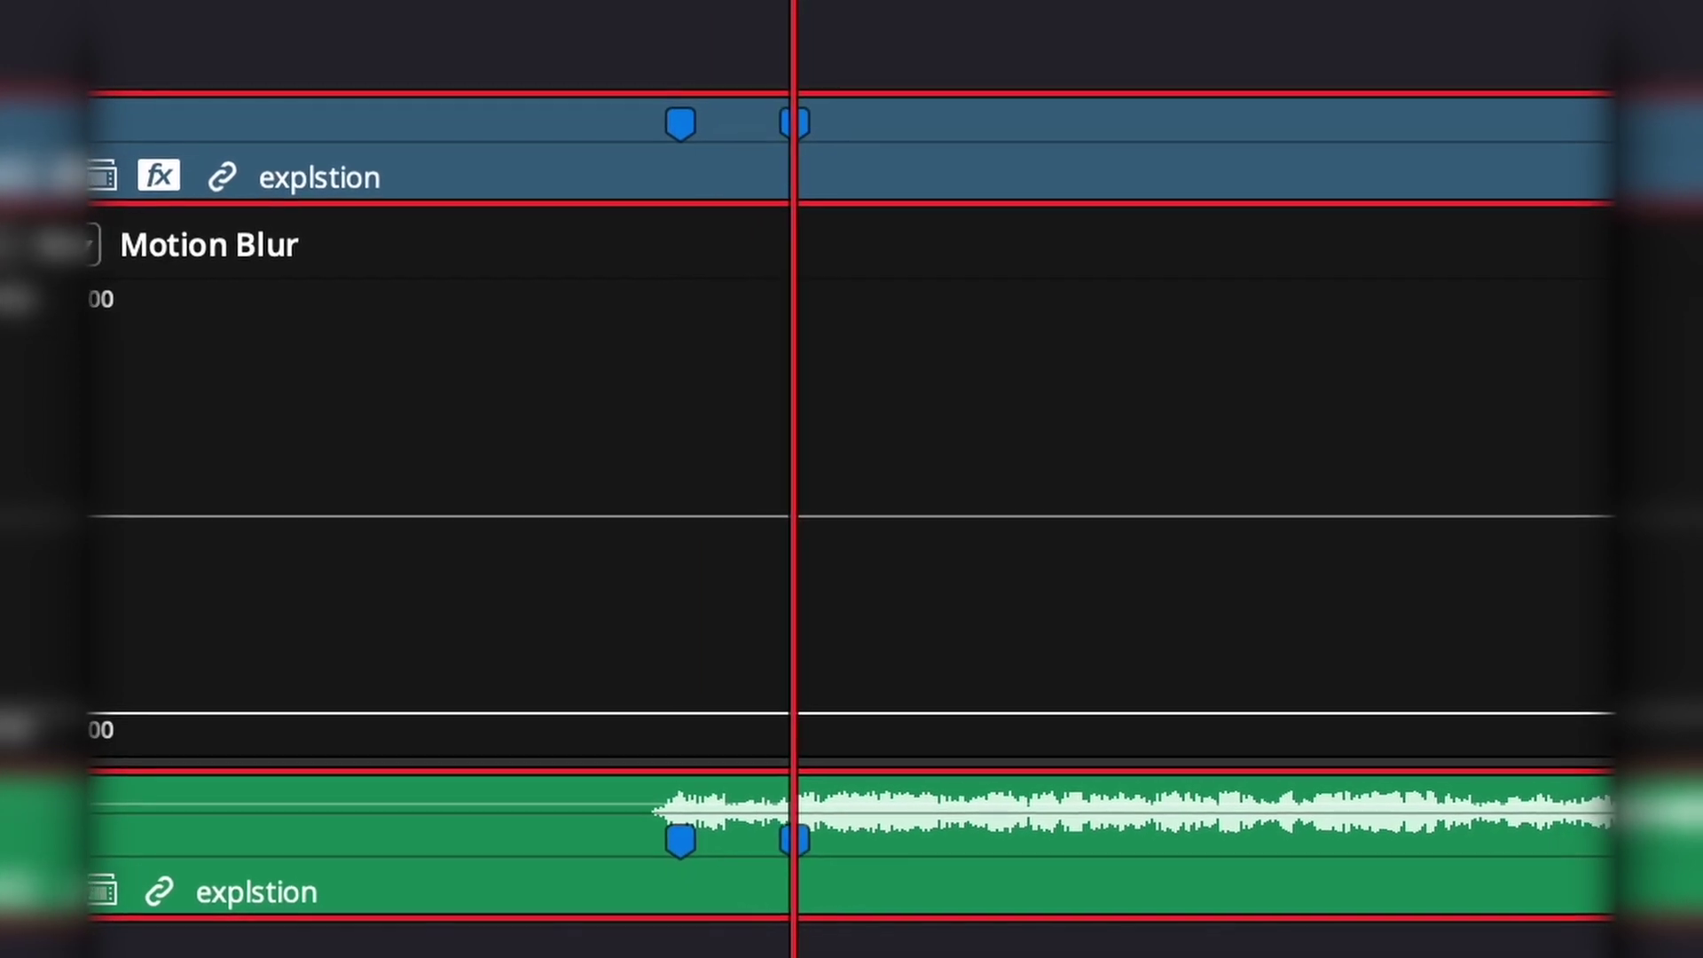
key("Right")
key("Right")
key("Right")
key("Right")
key("Right")
key("m")
key("shift+Up")
left_click_drag(594, 464, 510, 463)
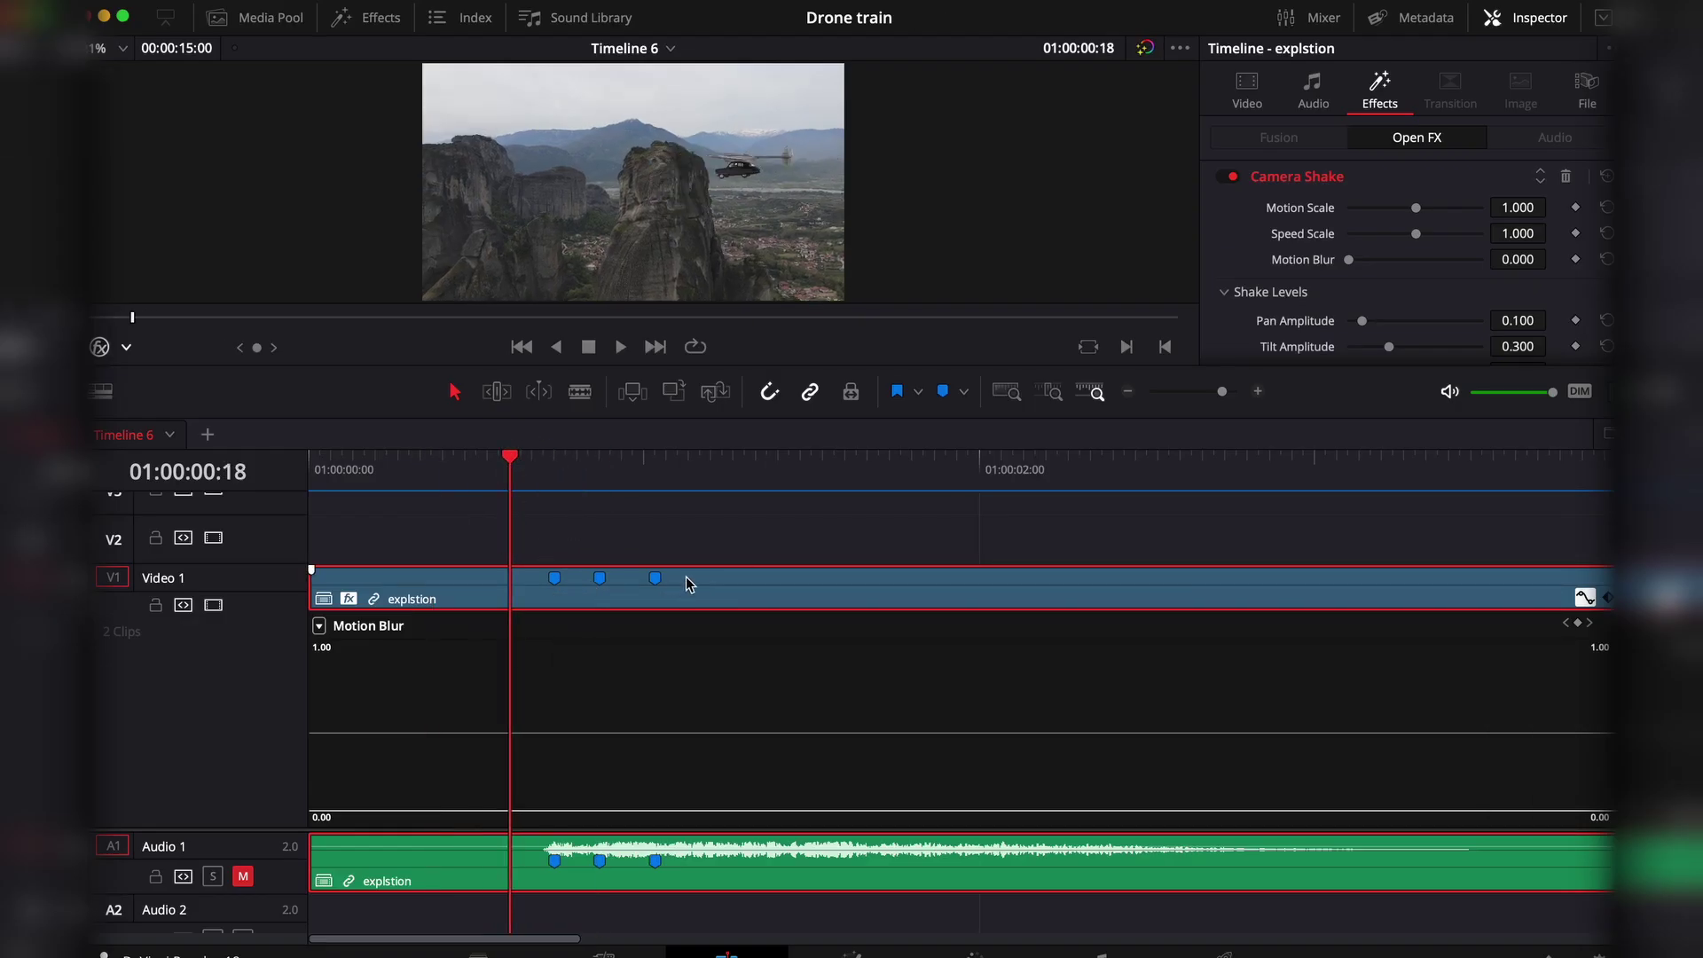
left_click(554, 579)
key("Delete")
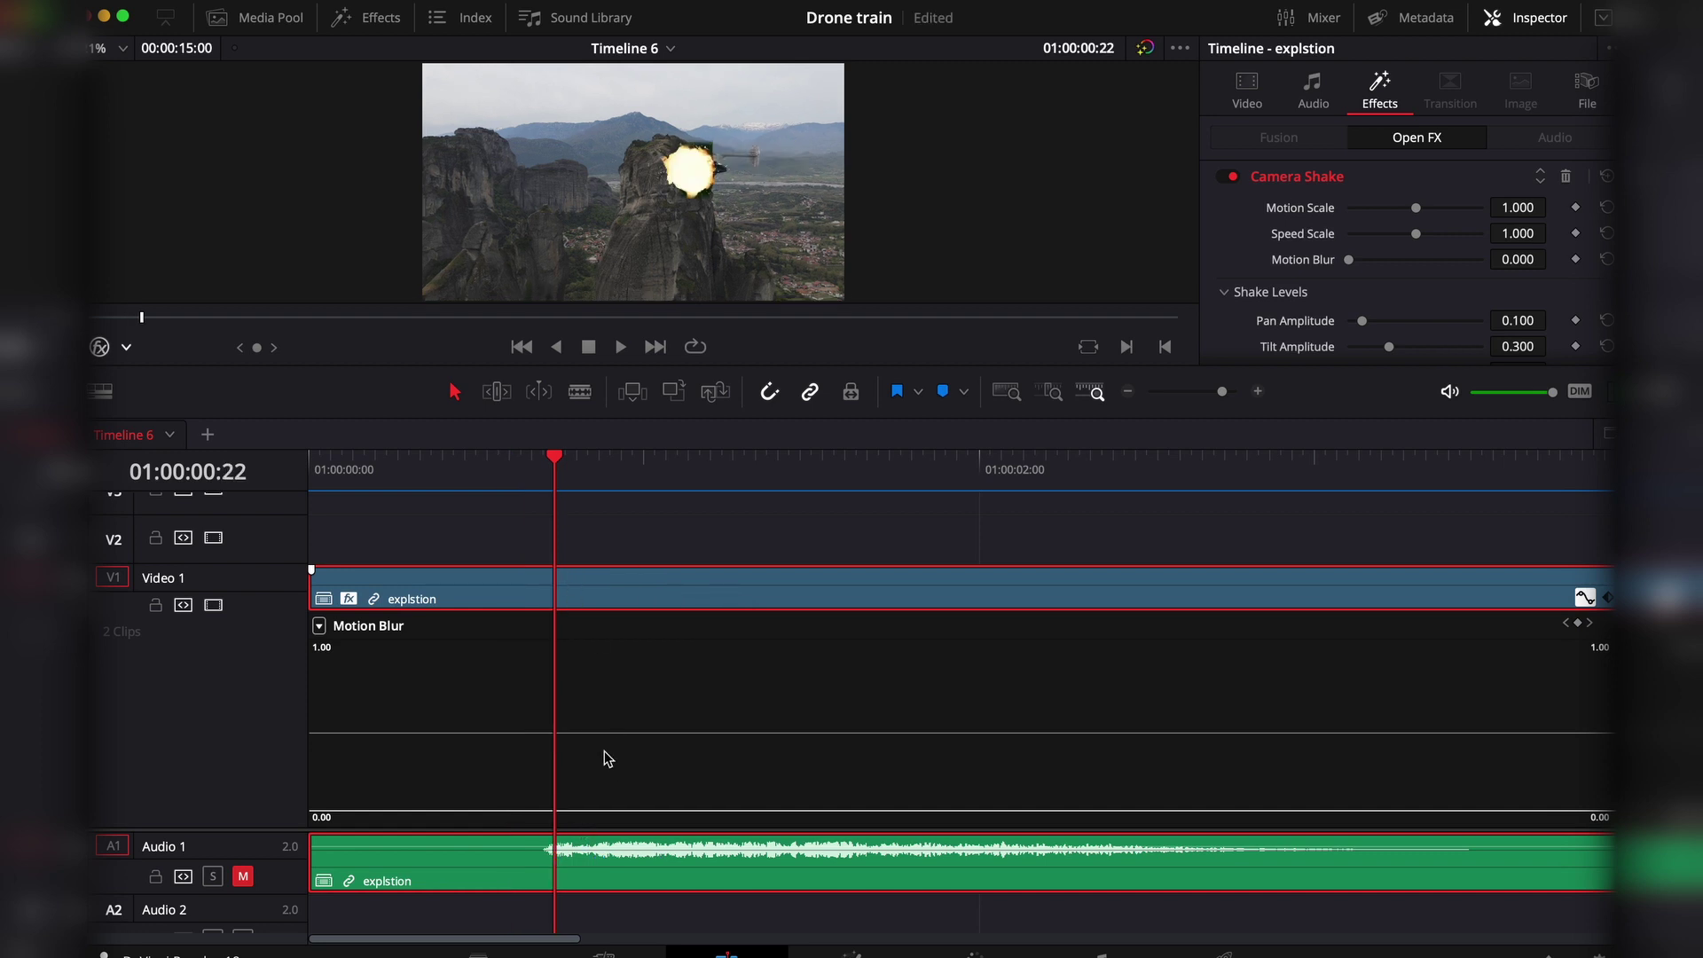
Keyframe Speed Scale at the impact: 0.00 on the frame before, then rising to about 1.48.
left_click(581, 733)
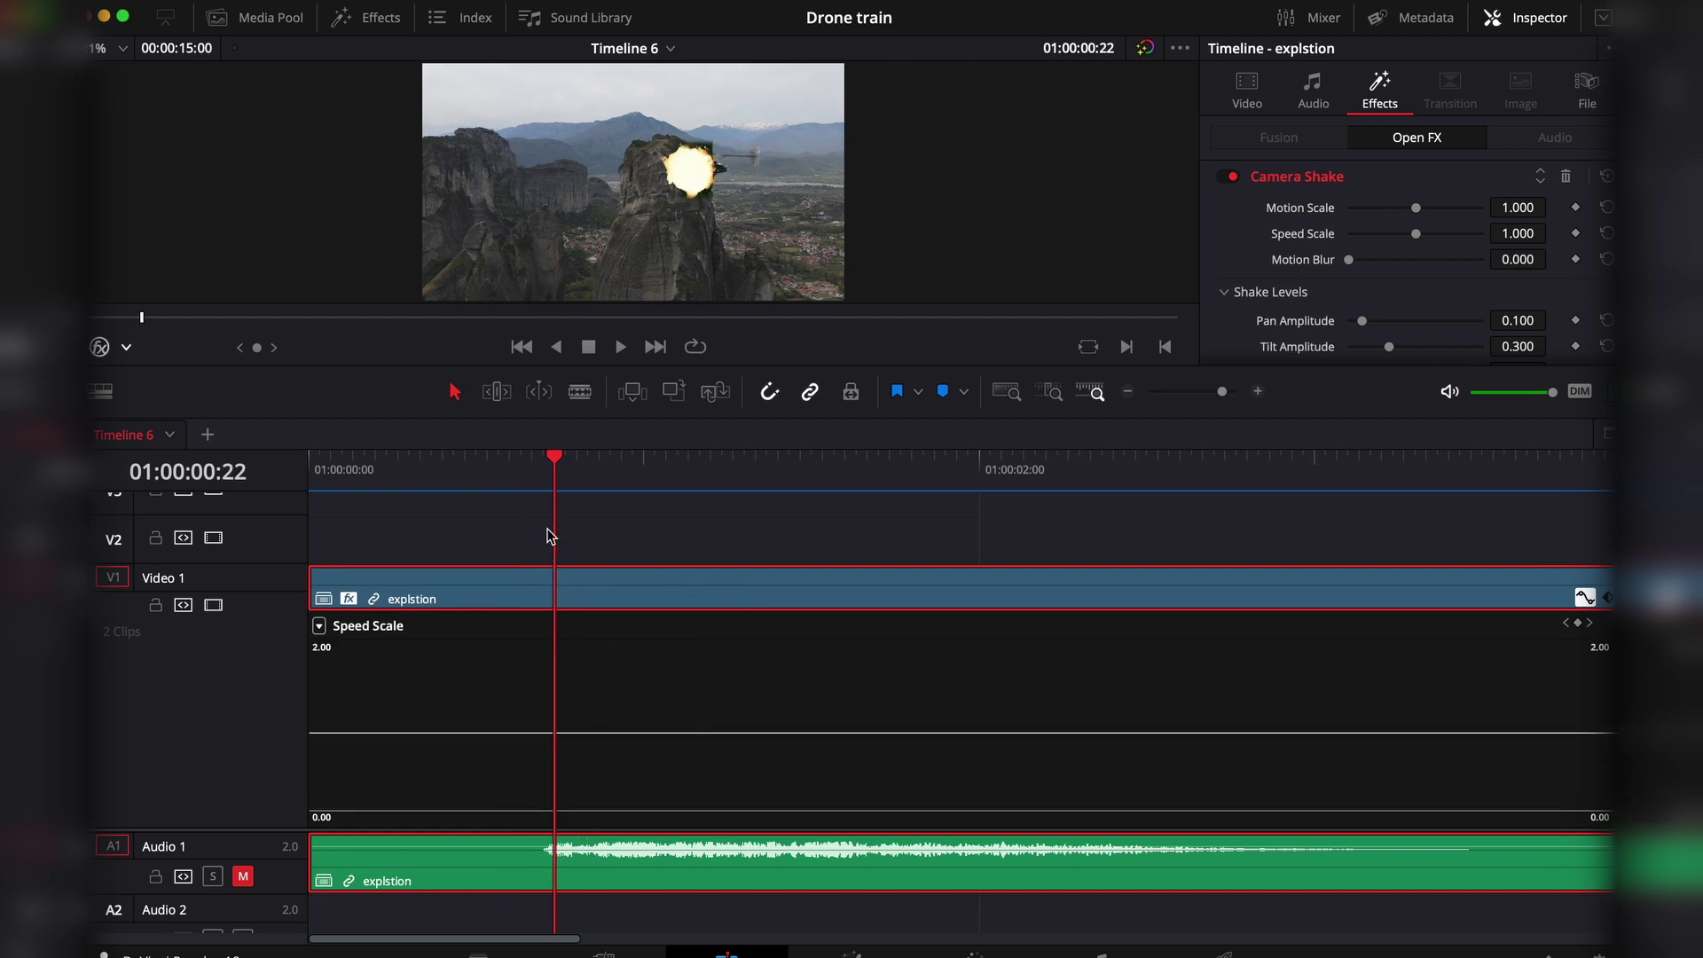
left_click_drag(556, 462, 543, 462)
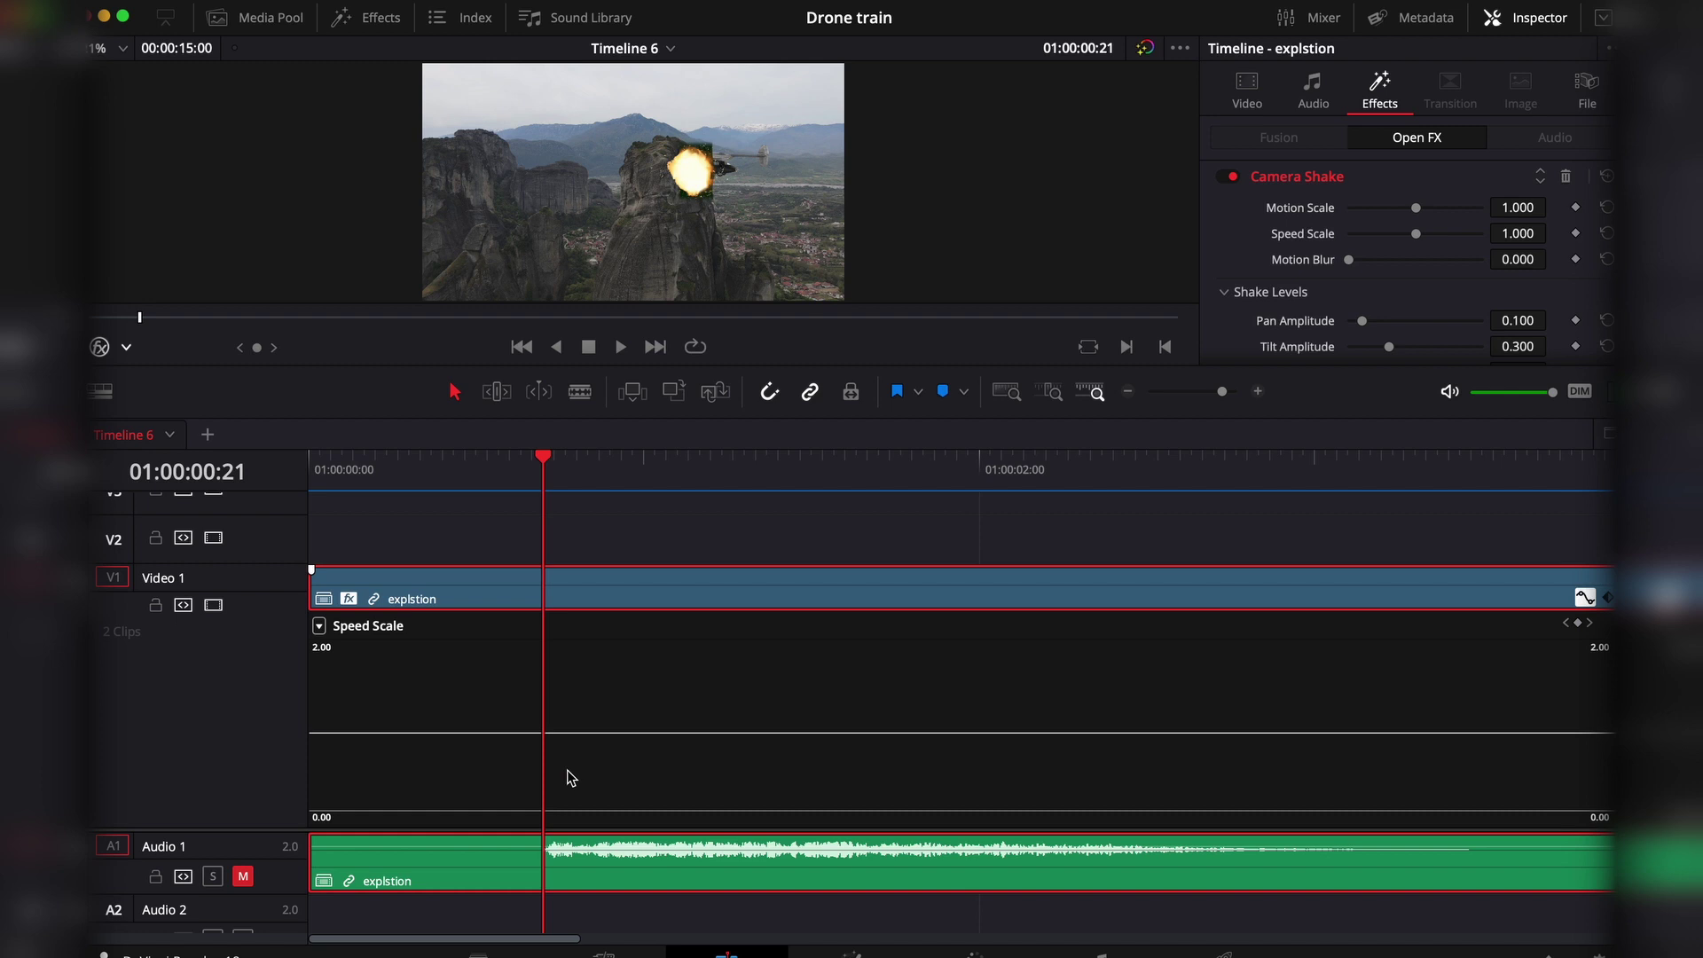
left_click(548, 732, "alt")
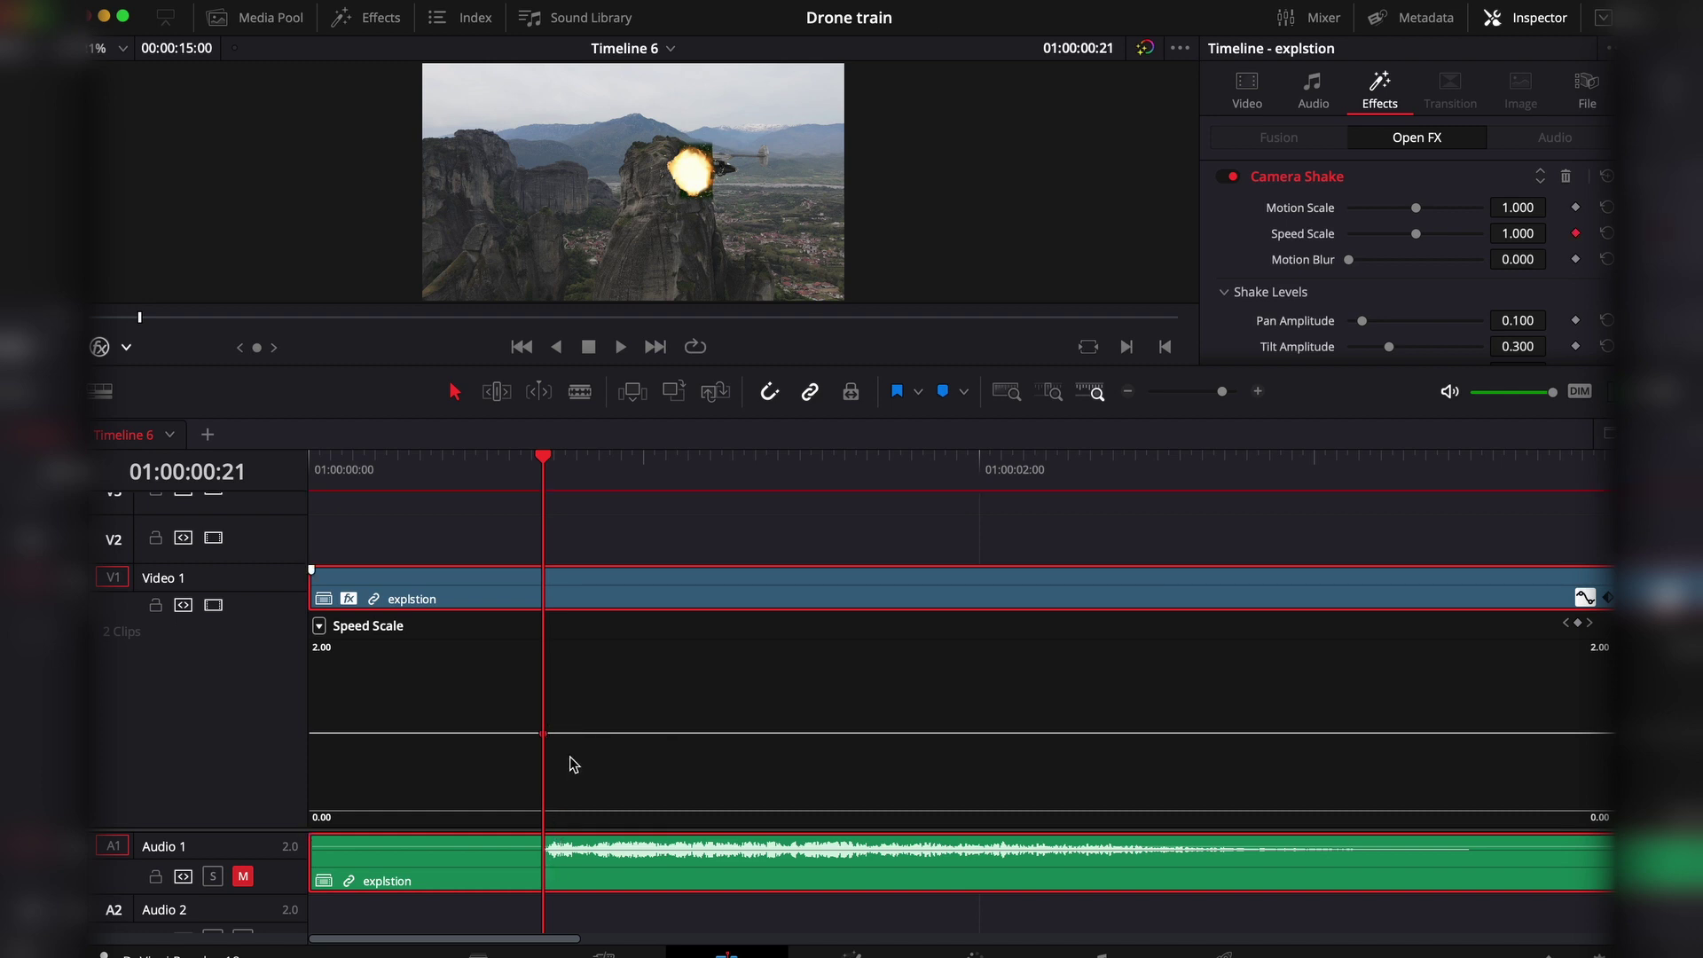
key("Right")
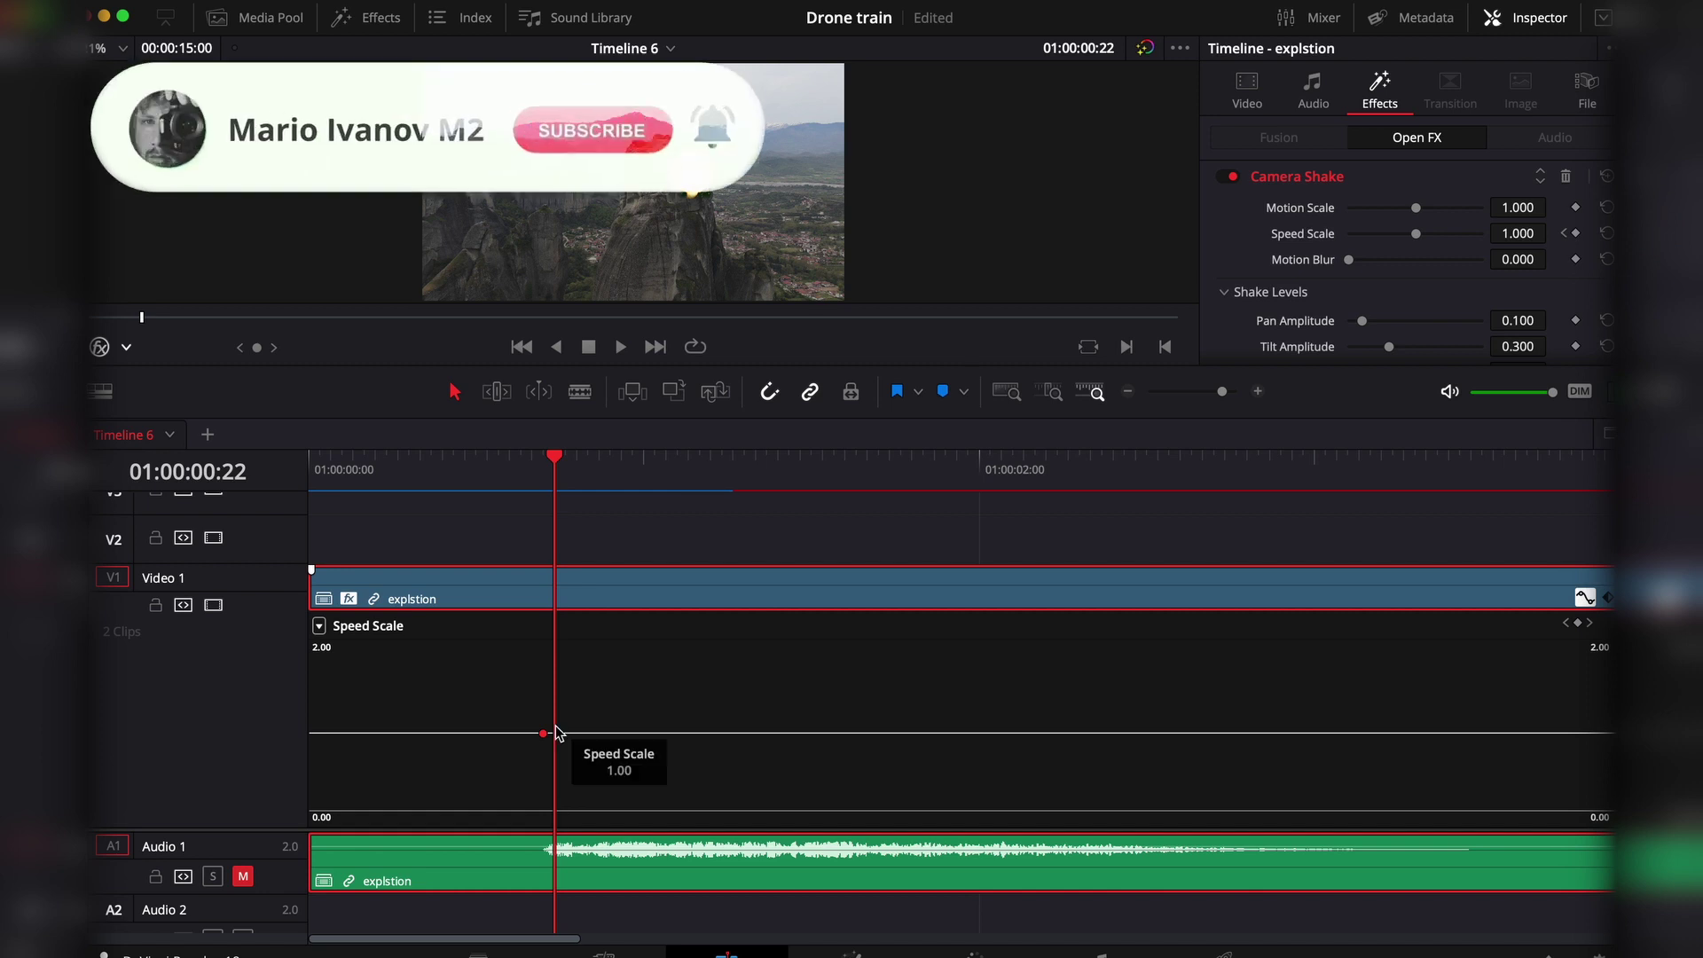
left_click(544, 733)
left_click_drag(544, 733, 541, 816)
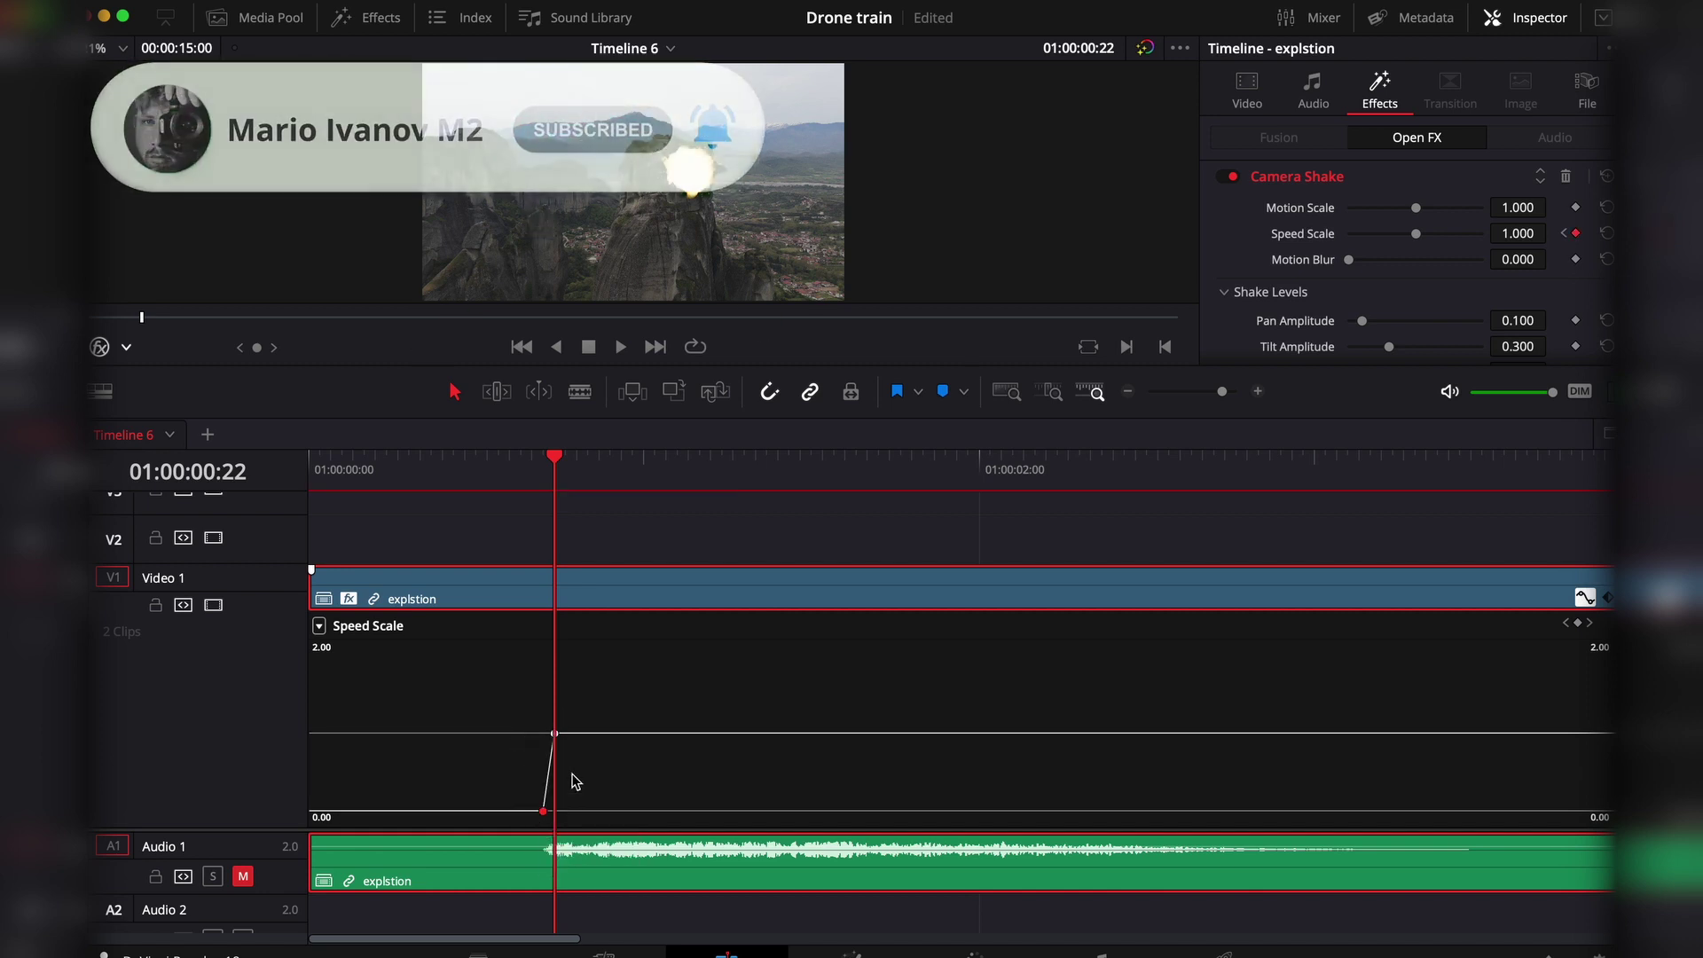
left_click_drag(524, 468, 618, 488)
left_click_drag(557, 733, 729, 829)
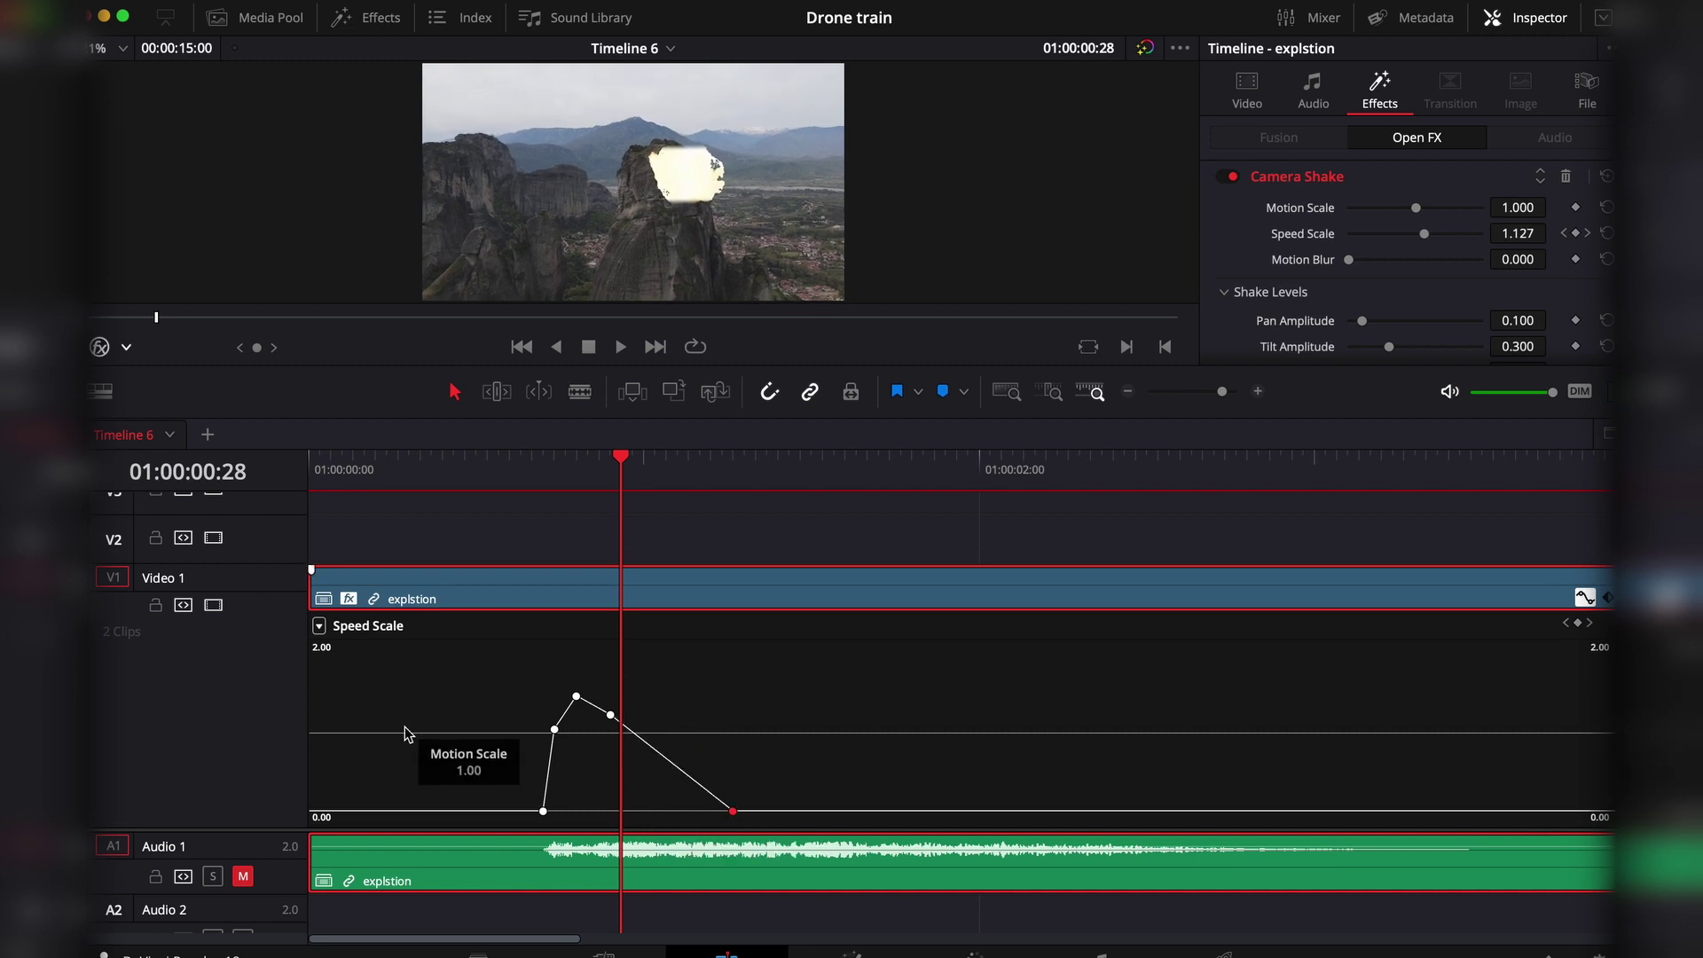
Add four Motion Scale keyframes around the impact and raise one to about 1.09.
left_click(396, 734)
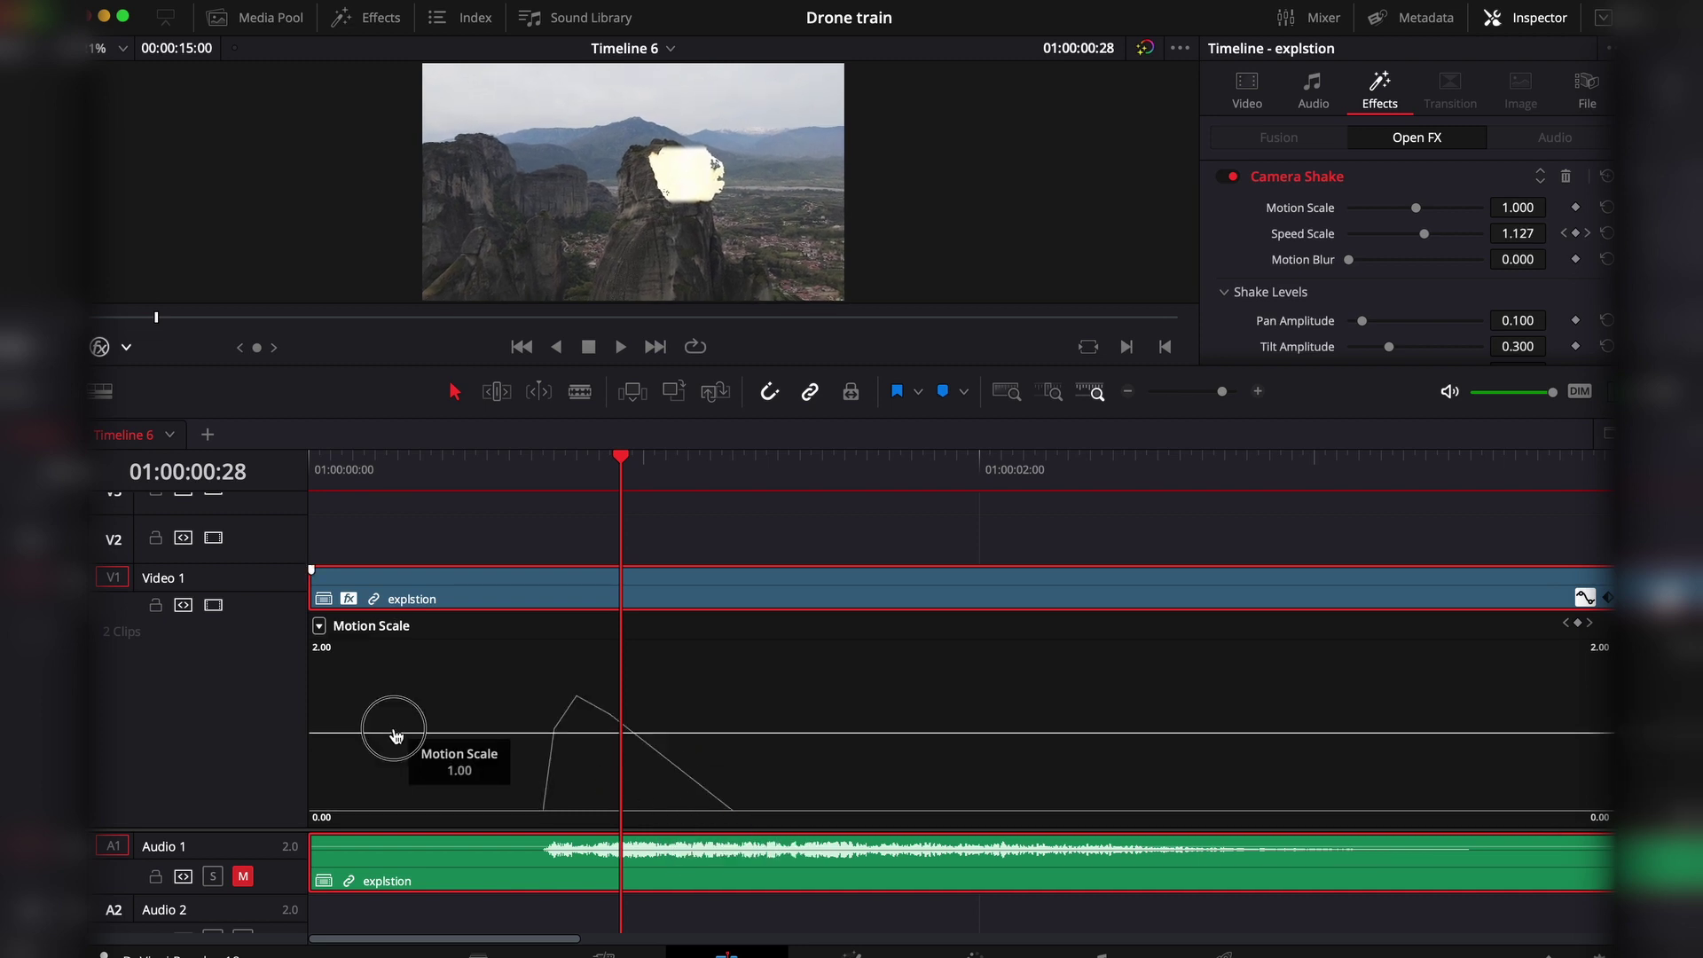
left_click(544, 733, "alt")
left_click(565, 732, "alt")
left_click(588, 732, "alt")
left_click(626, 732, "alt")
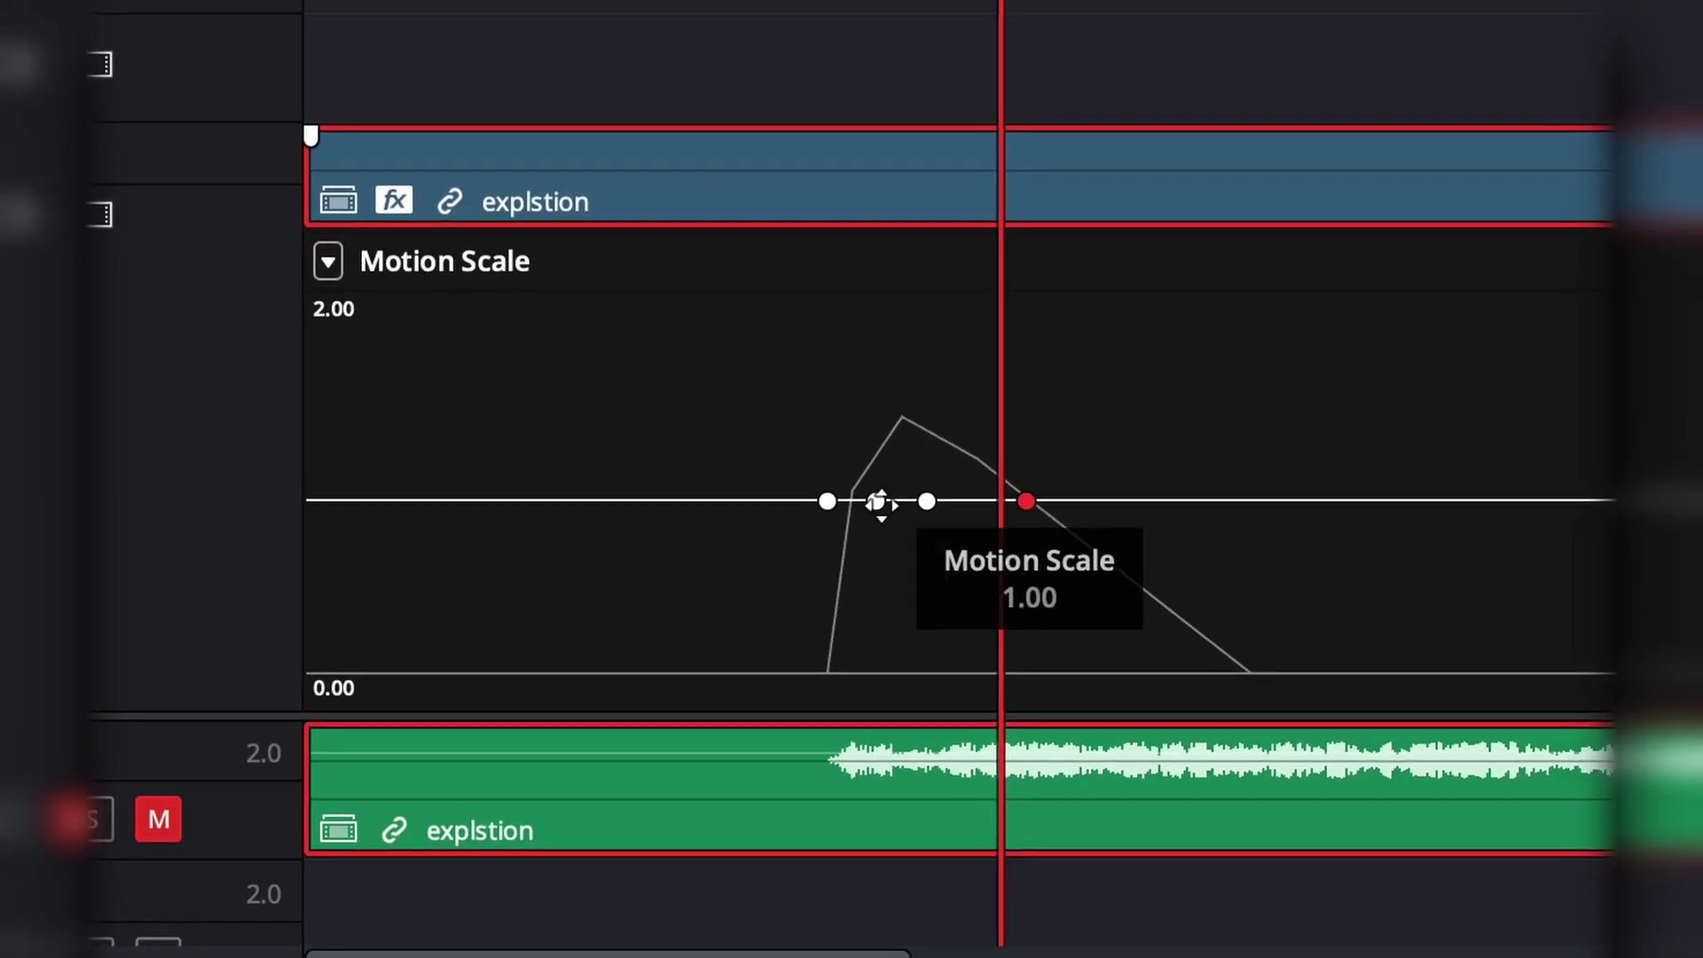
left_click_drag(544, 733, 560, 725)
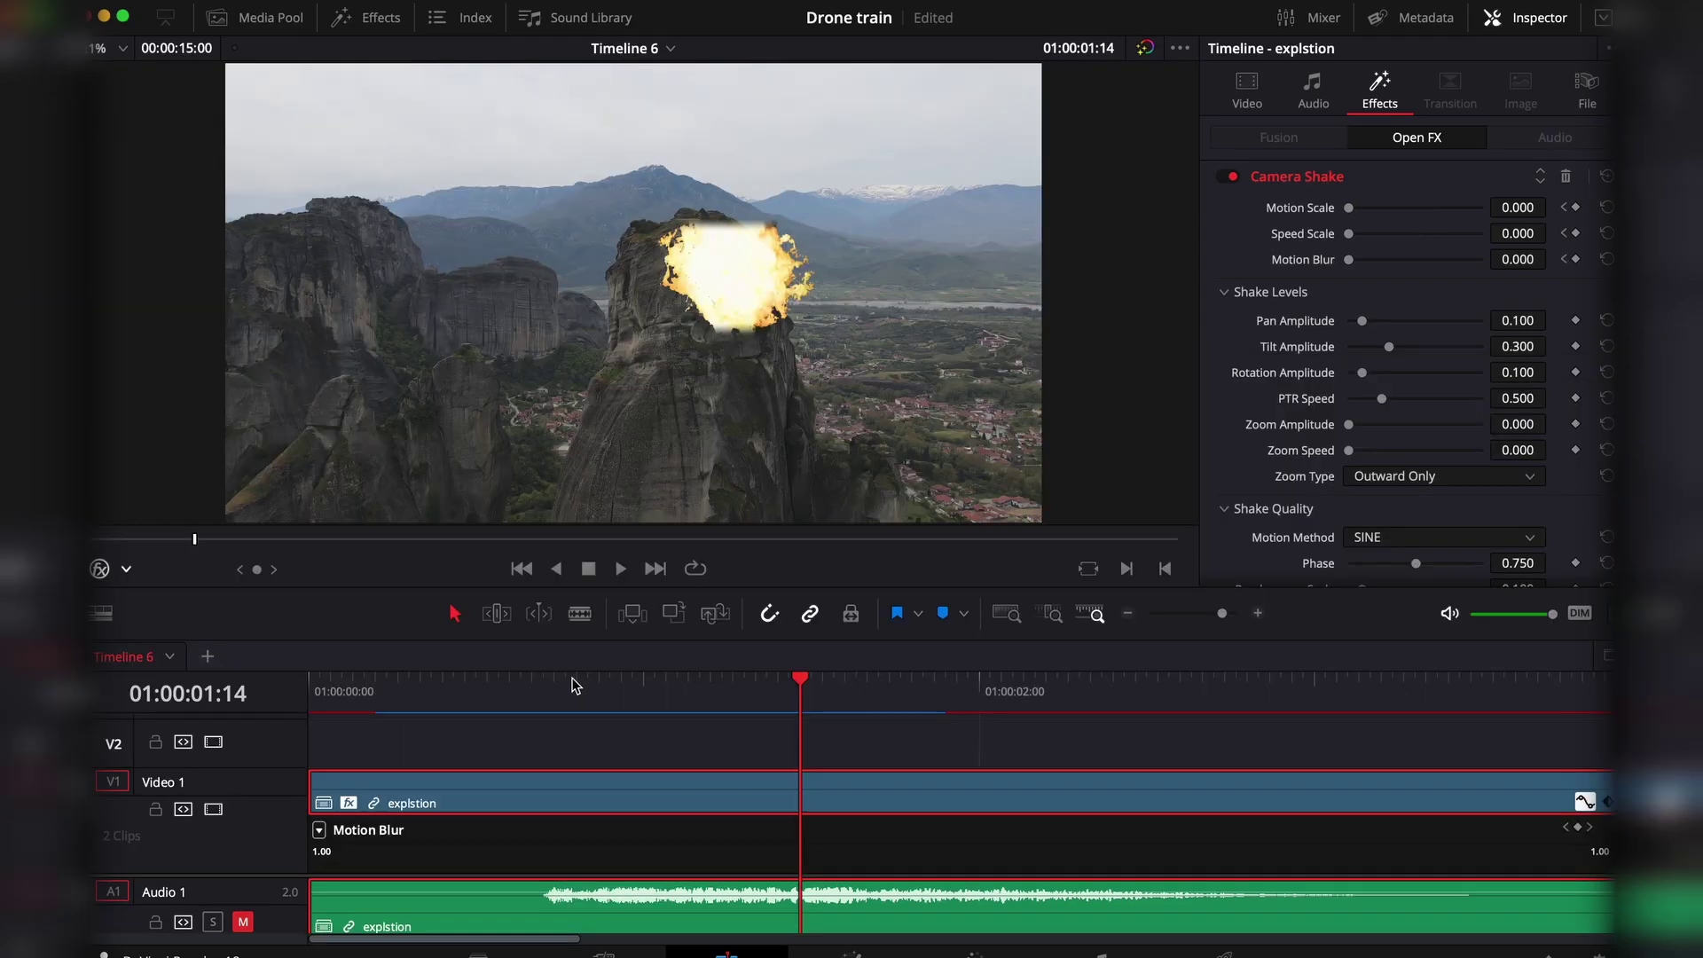
Set the explstion clip's Camera Shake Border Type to Replicate, checking frames before the blast.
left_click(399, 689)
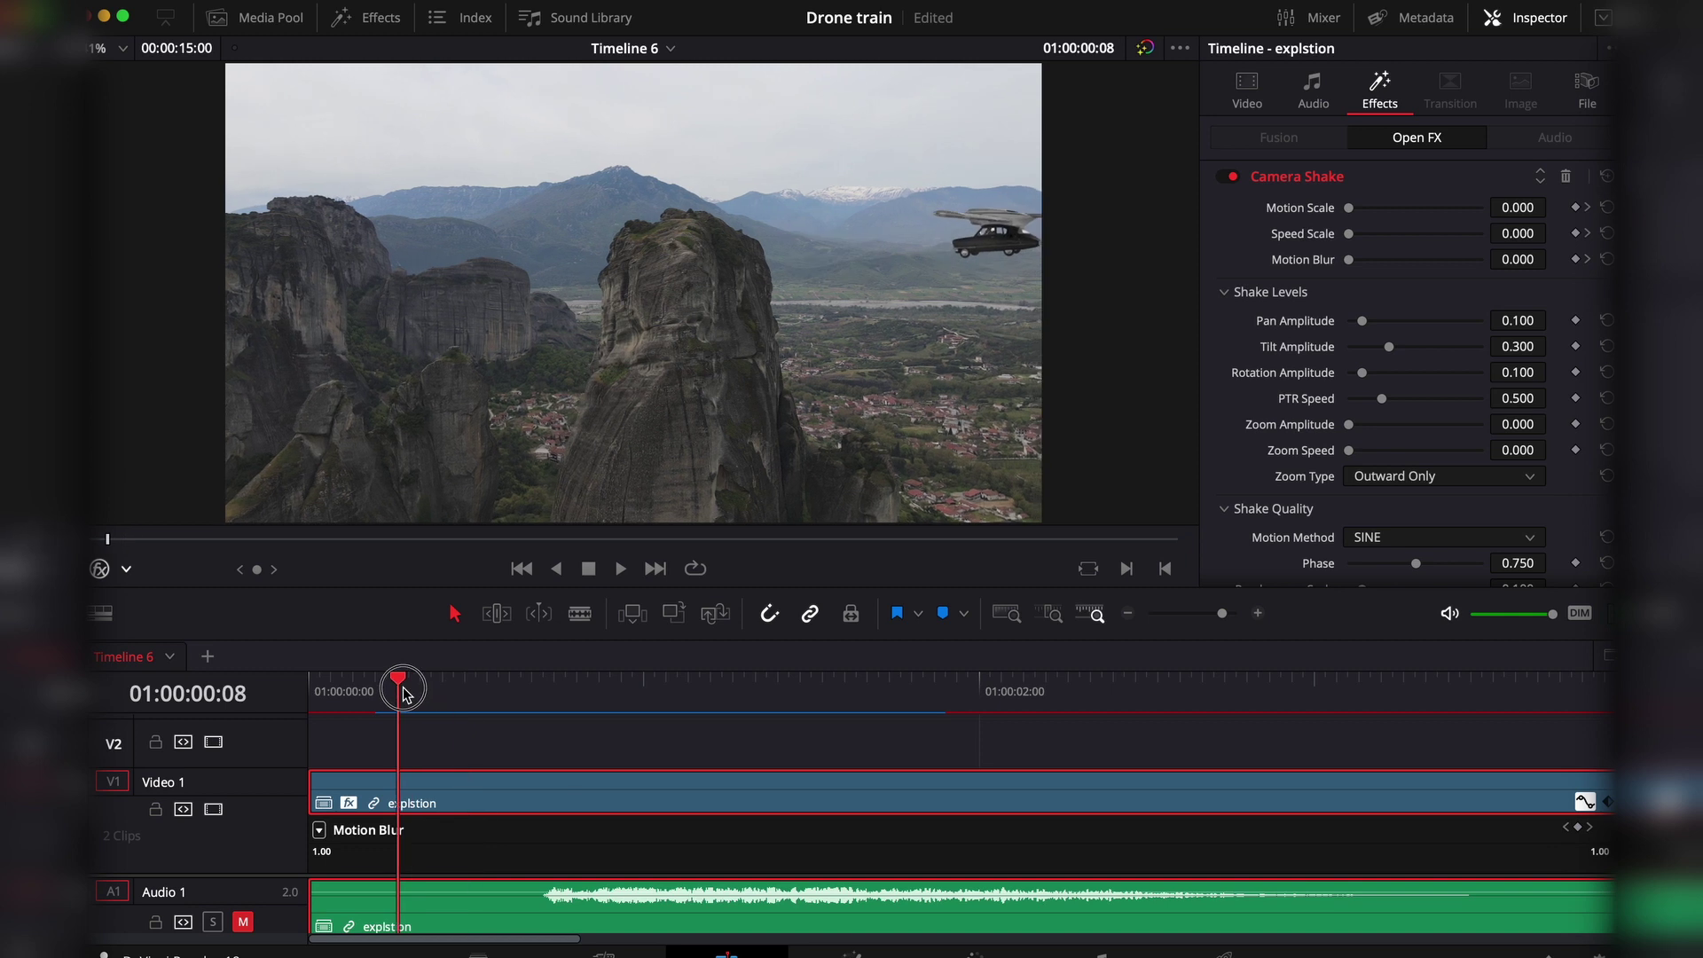
key("space")
key("space")
scroll(1380, 283, "down", 5)
scroll(1380, 283, "up", 4)
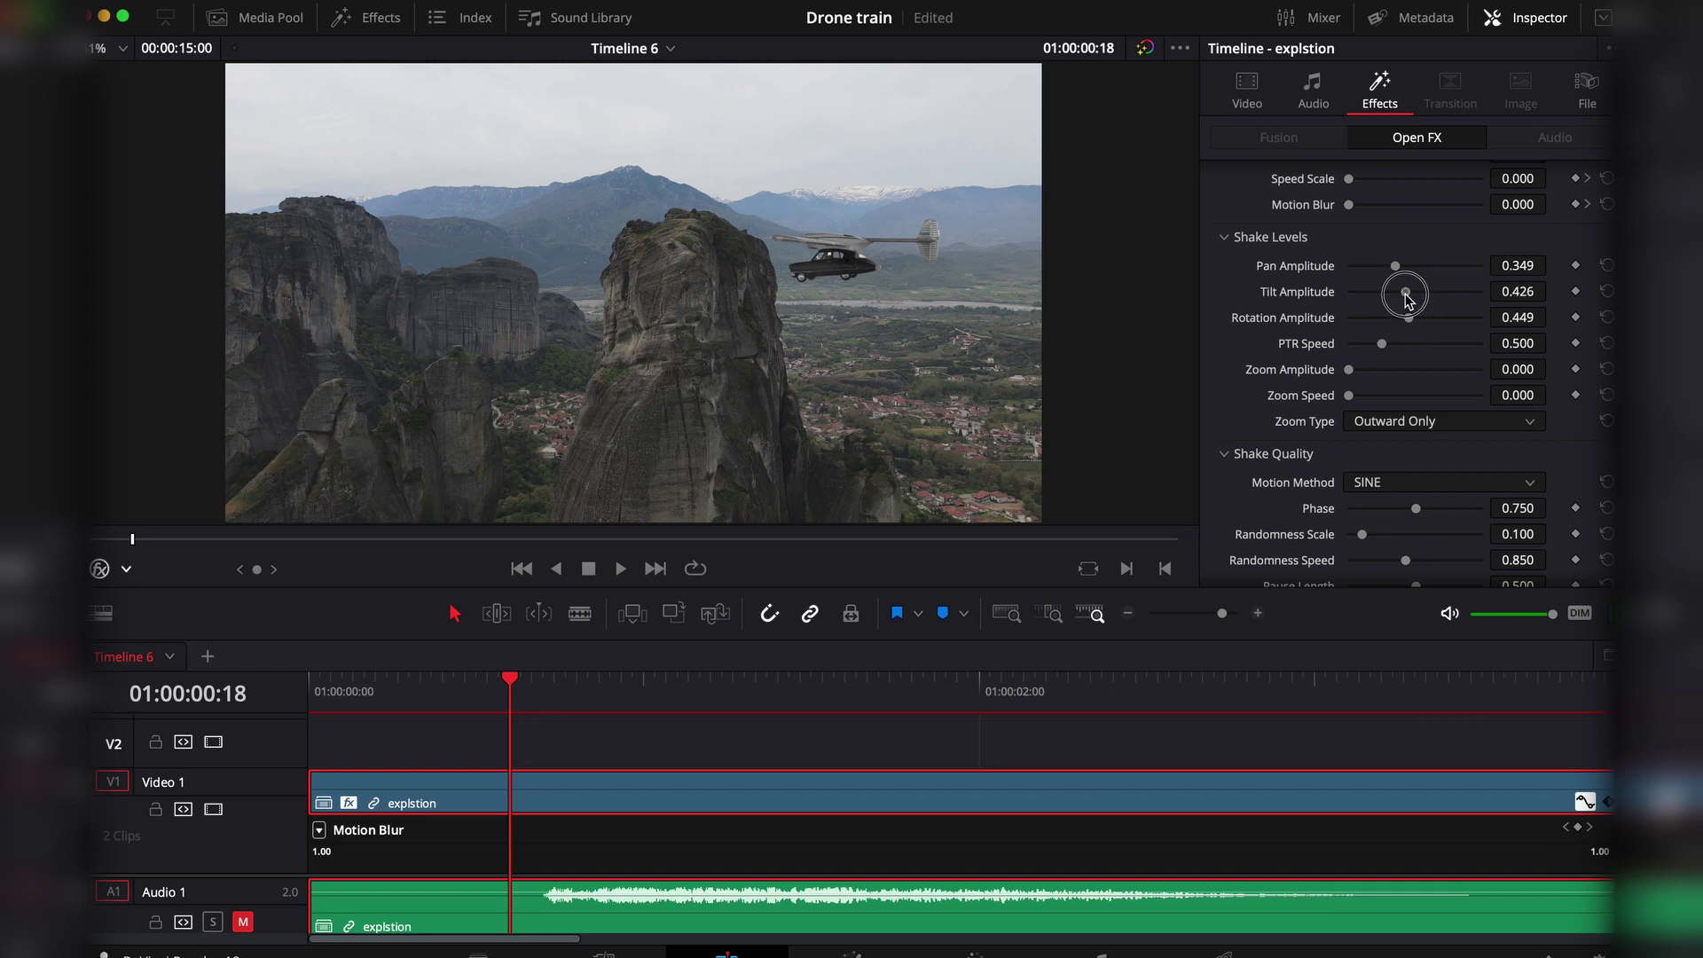
scroll(1420, 355, "down", 5)
left_click(1530, 480)
left_click(1498, 530)
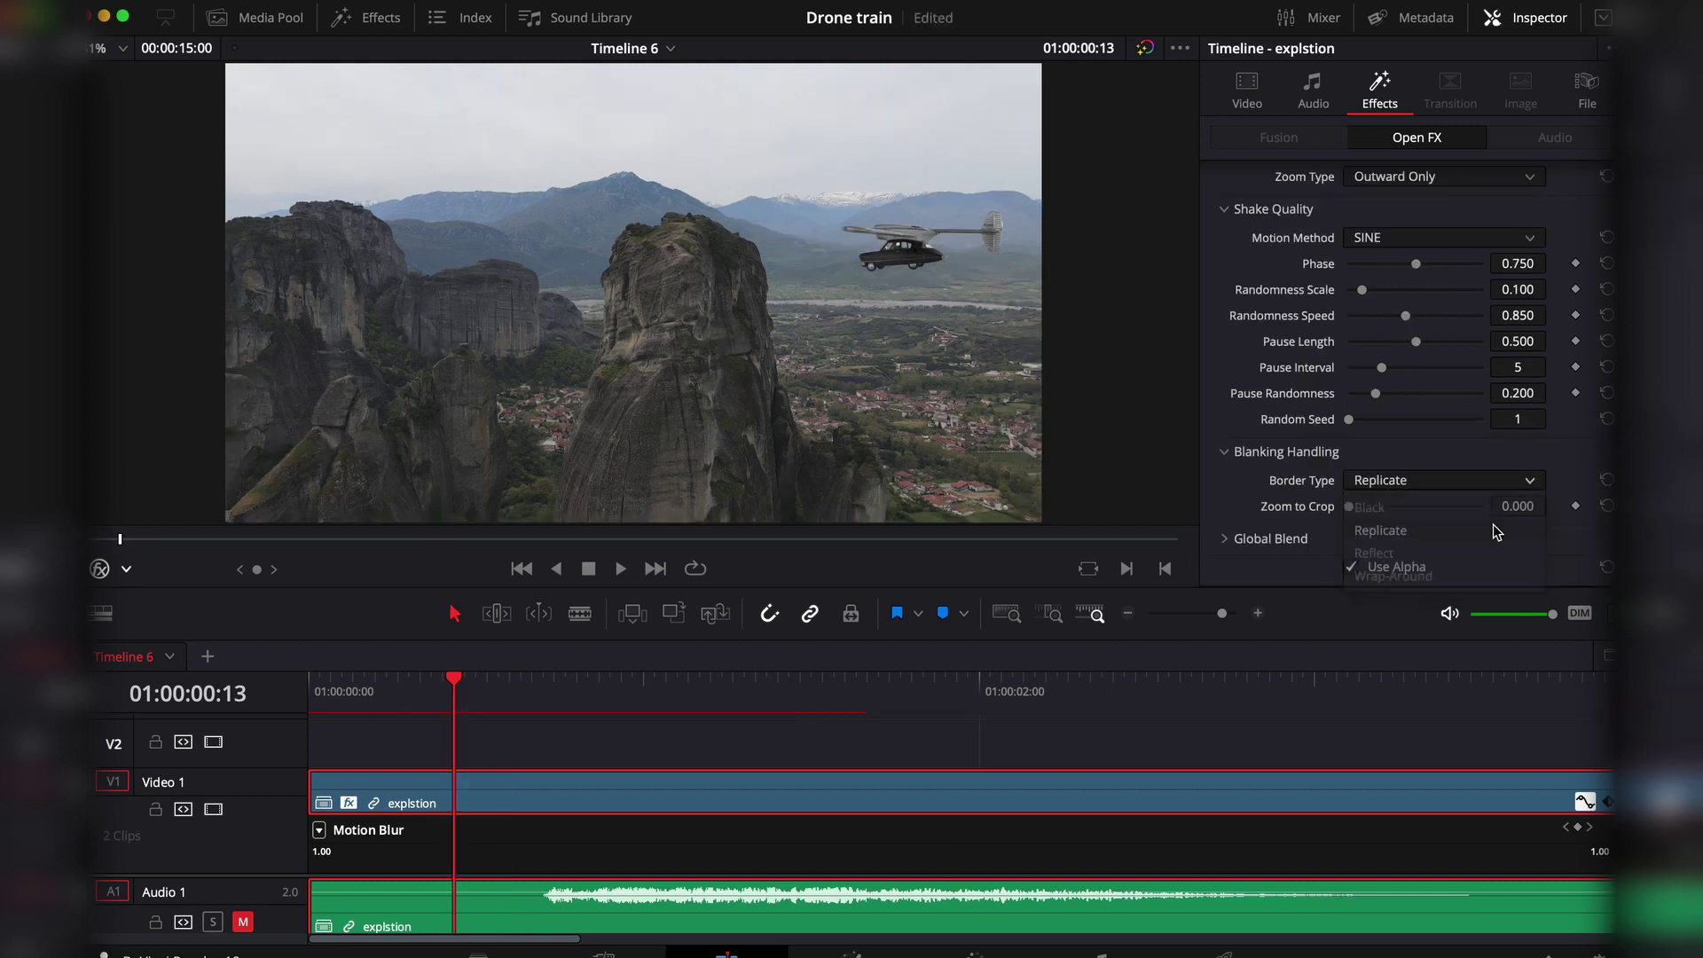
left_click(420, 685)
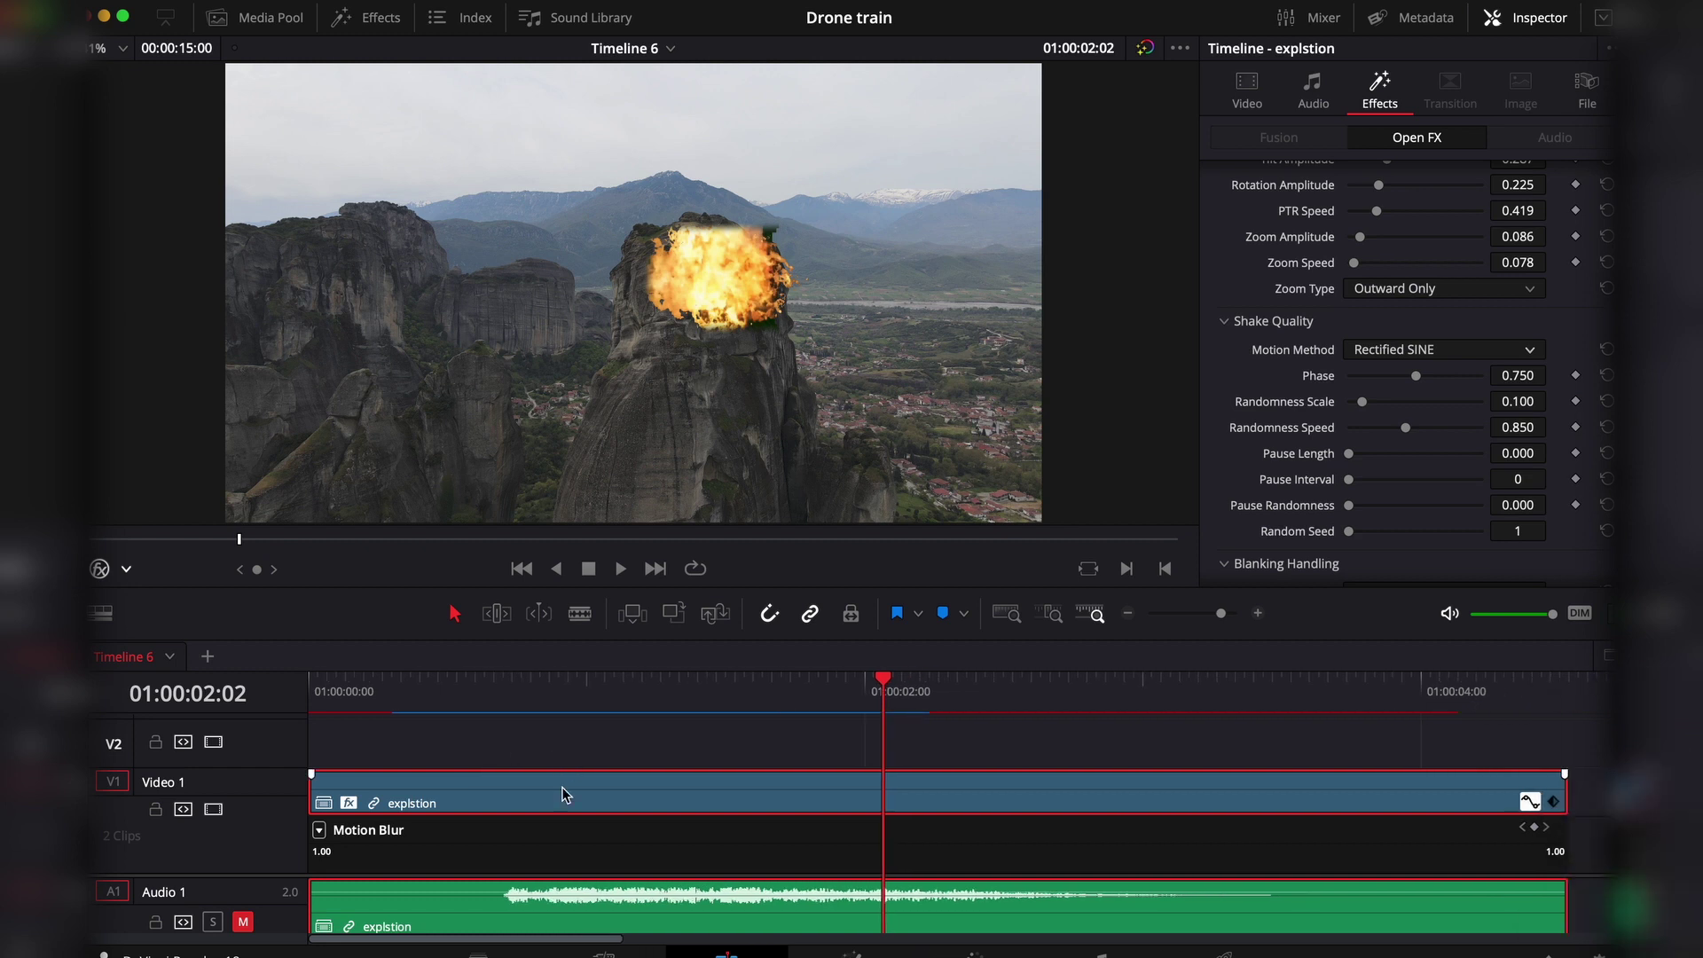
scroll(292, 869, "down", 3)
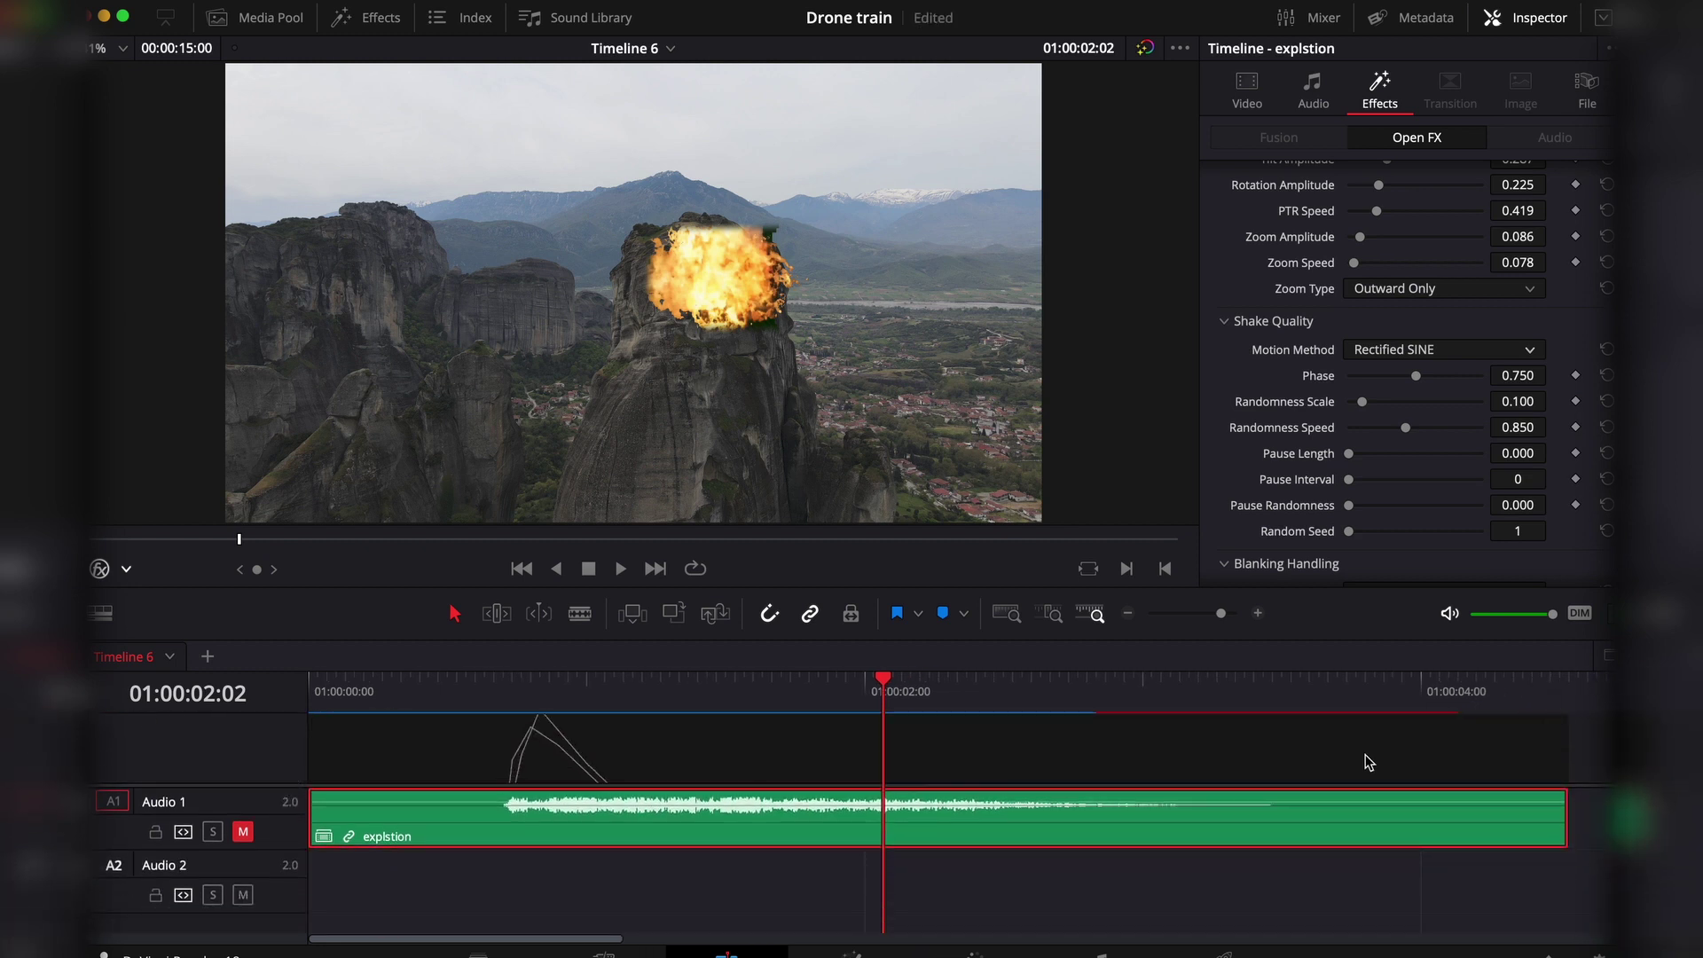
Place an Adjustment Clip on track V2 over the explosion impact.
left_click_drag(452, 591, 451, 409)
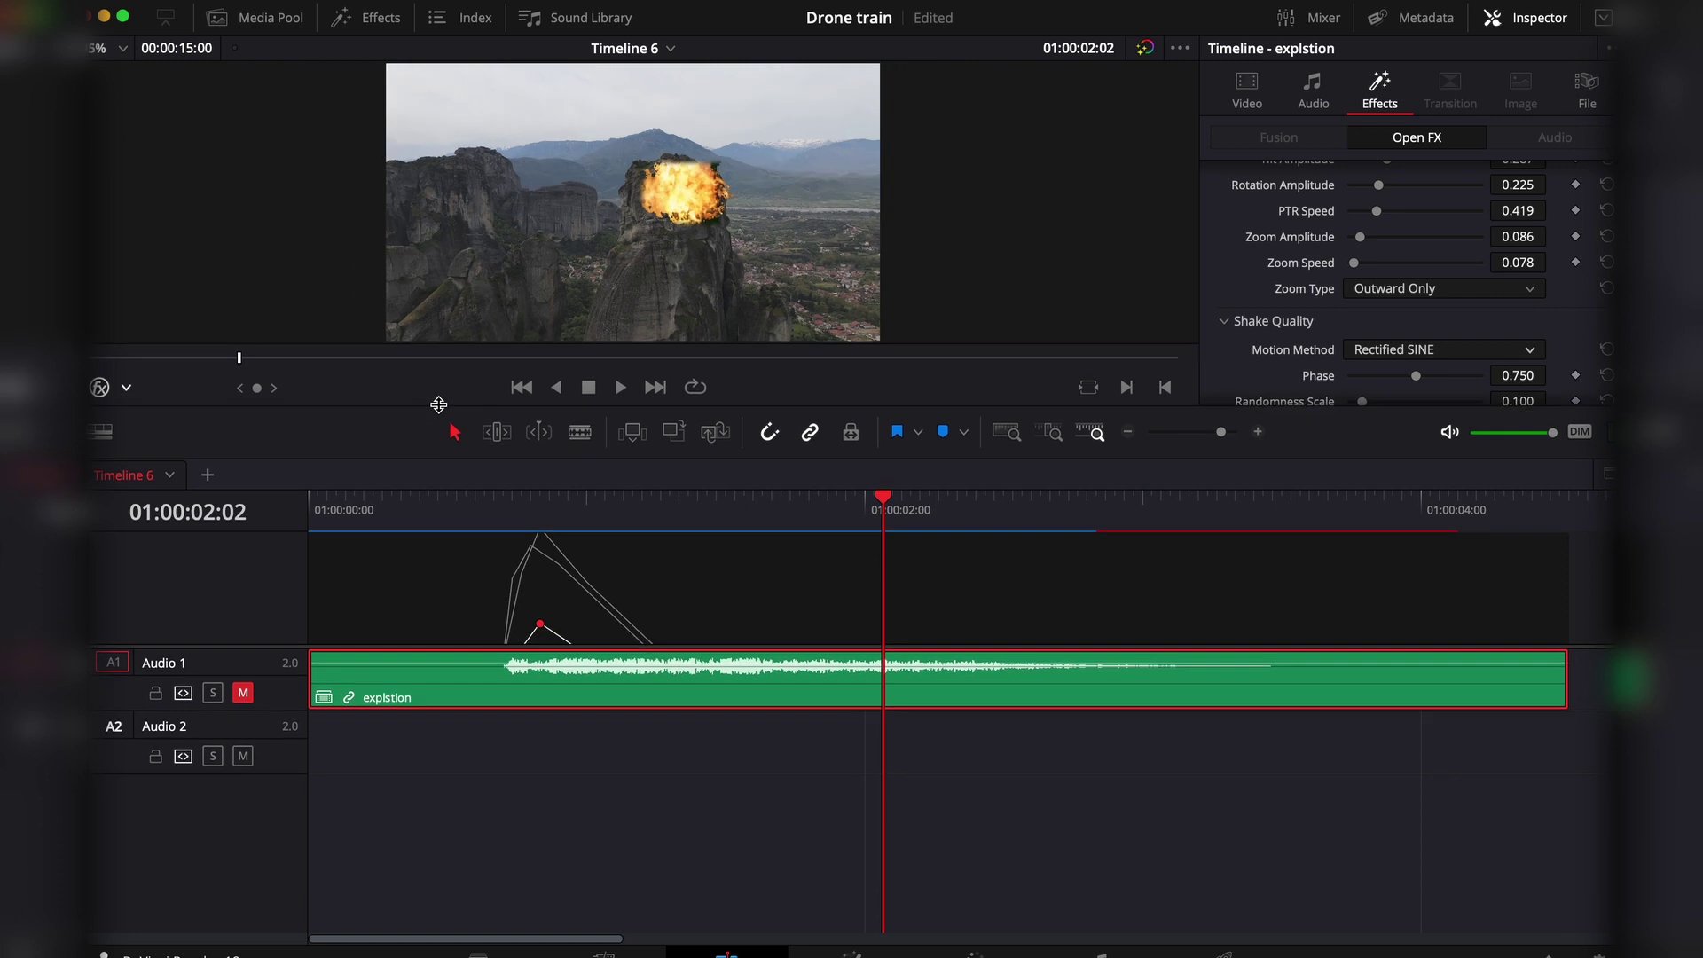
left_click(801, 809)
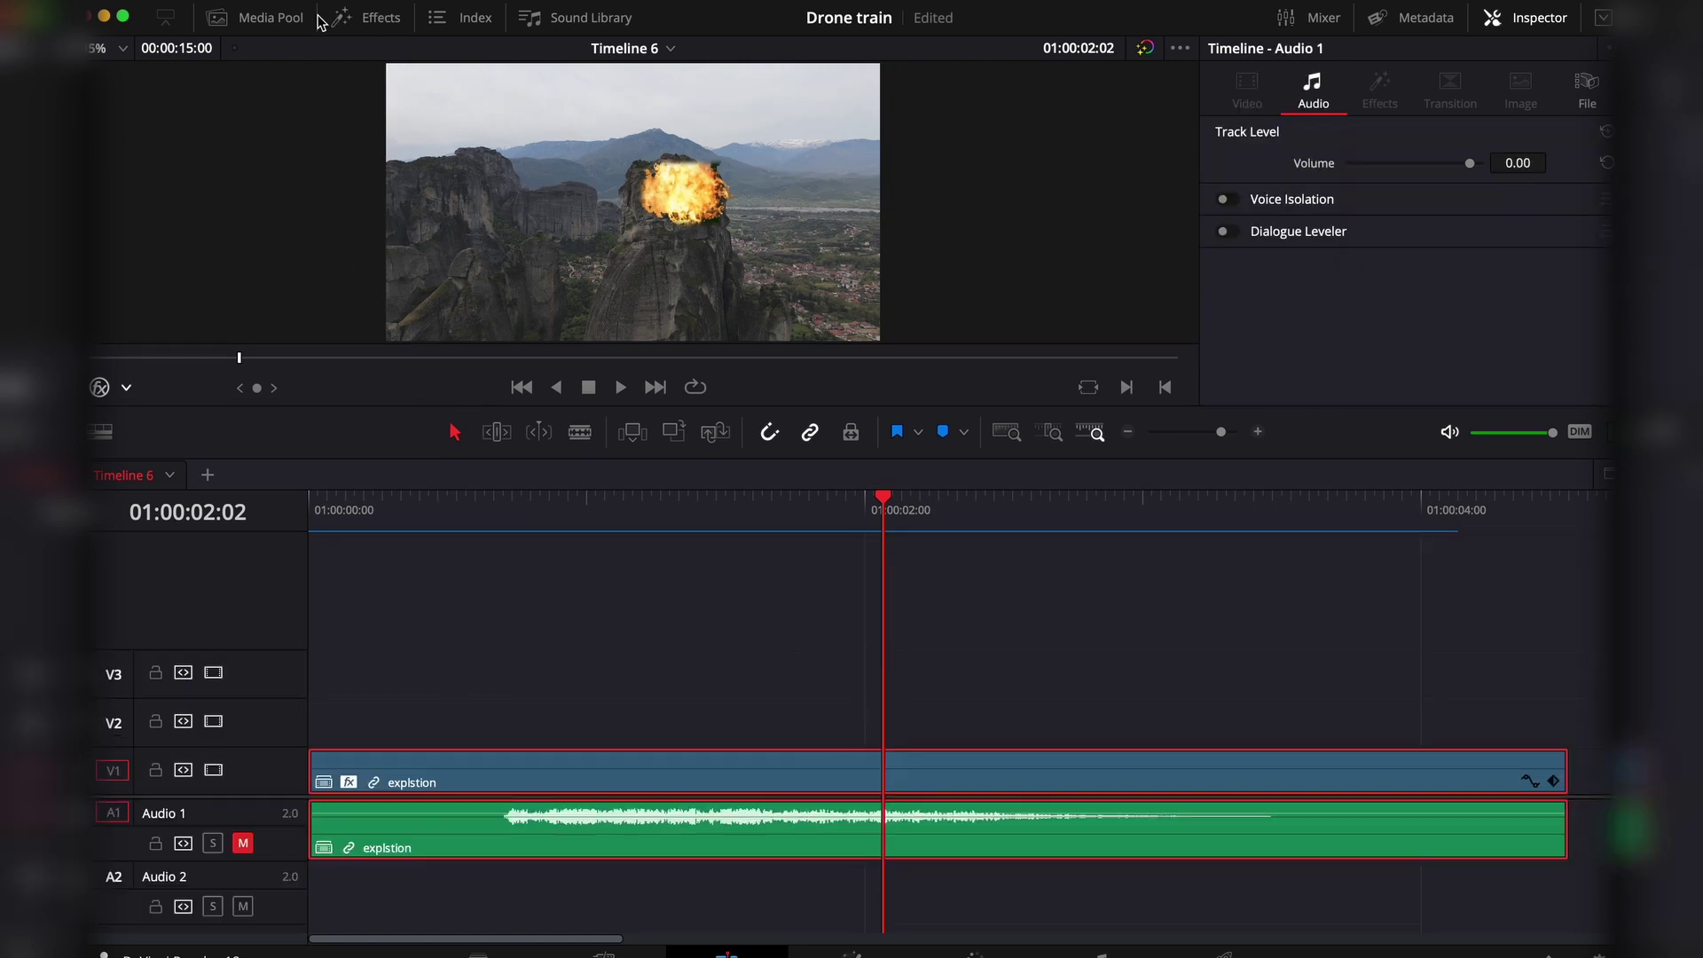
left_click(347, 20)
left_click(539, 87)
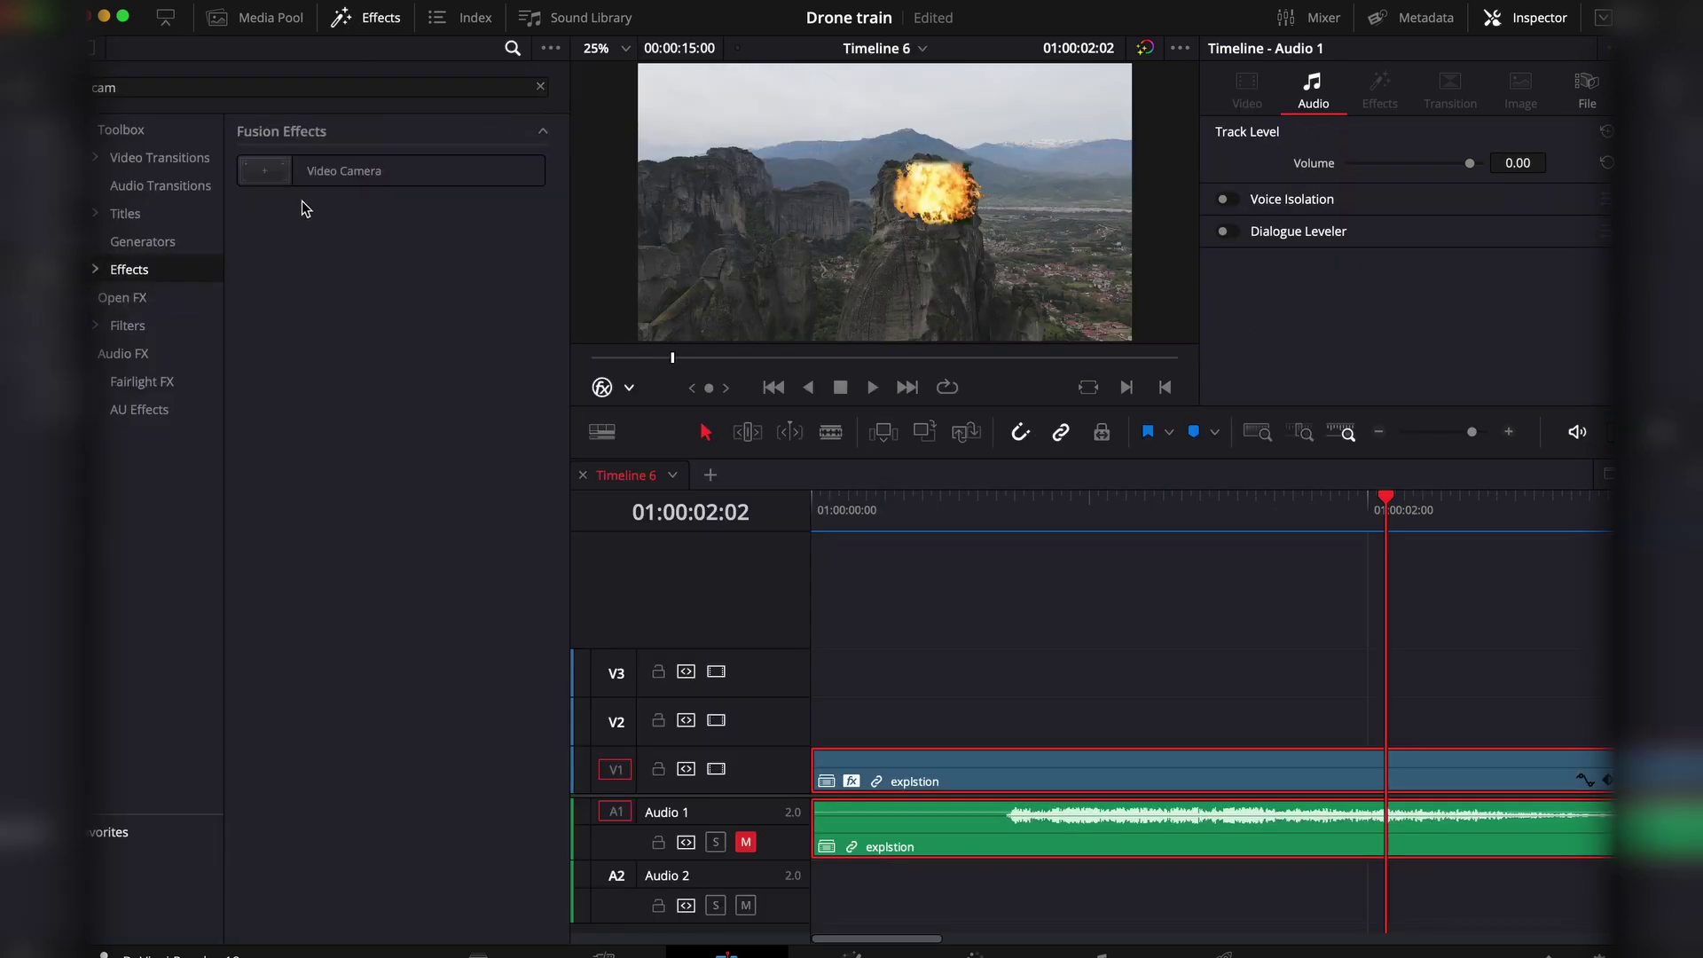
left_click_drag(348, 171, 980, 715)
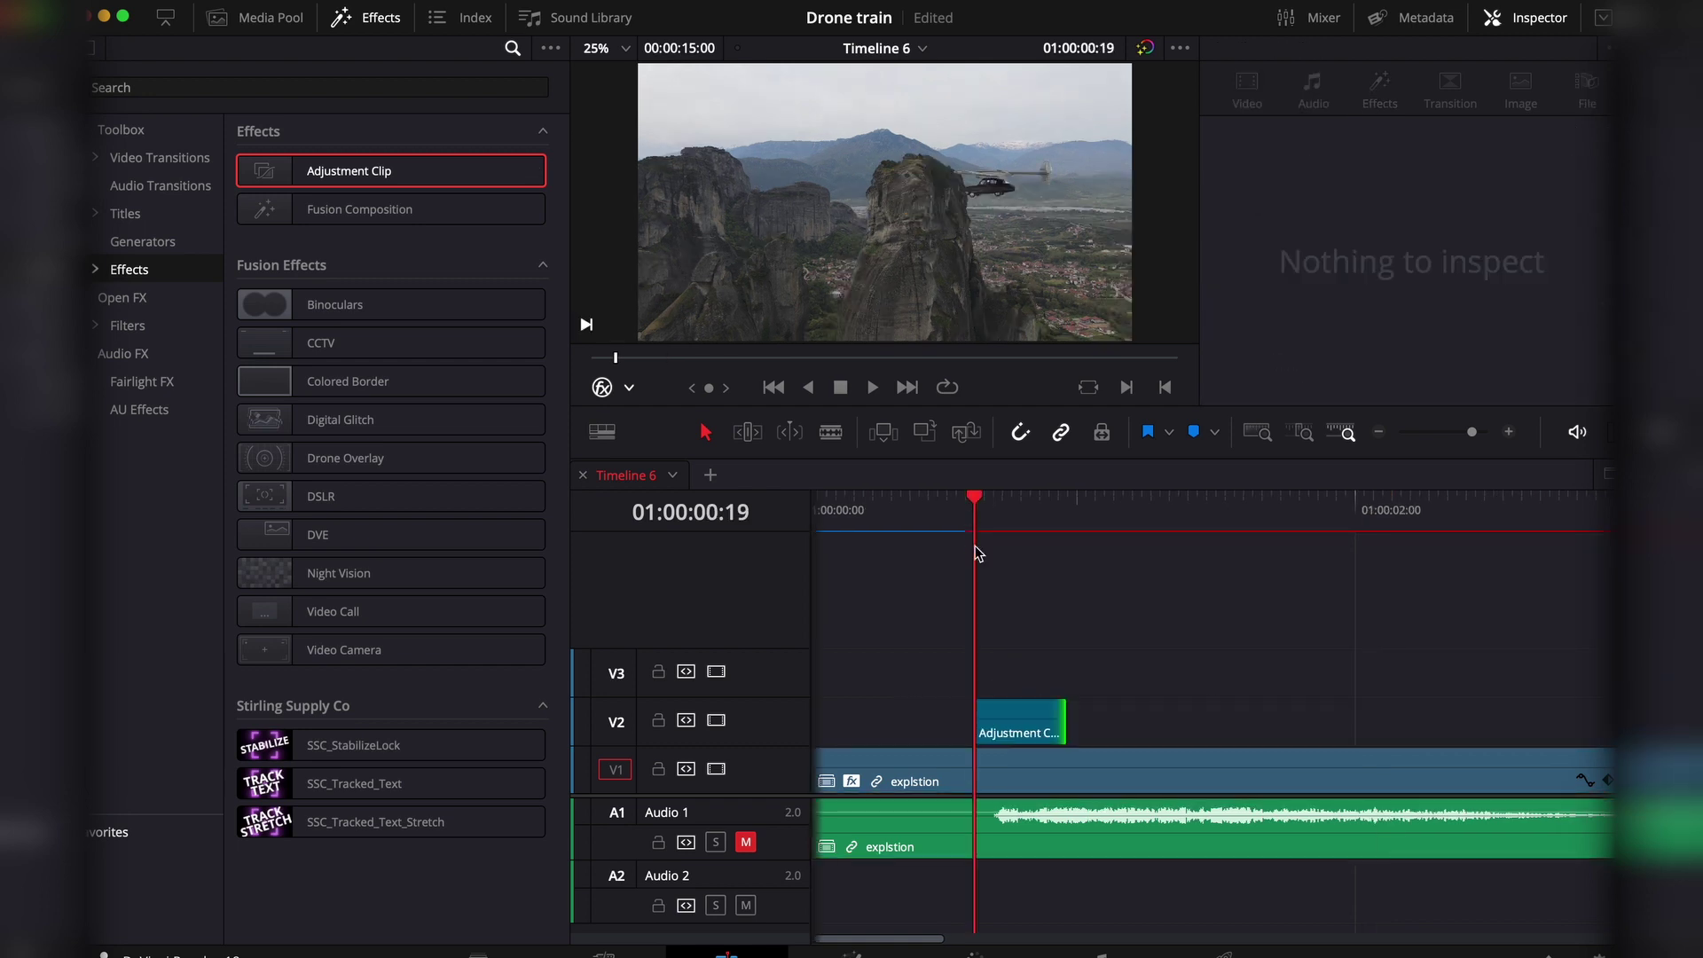
Apply the Open FX Zoom Blur effect to the adjustment clip.
left_click(1026, 712)
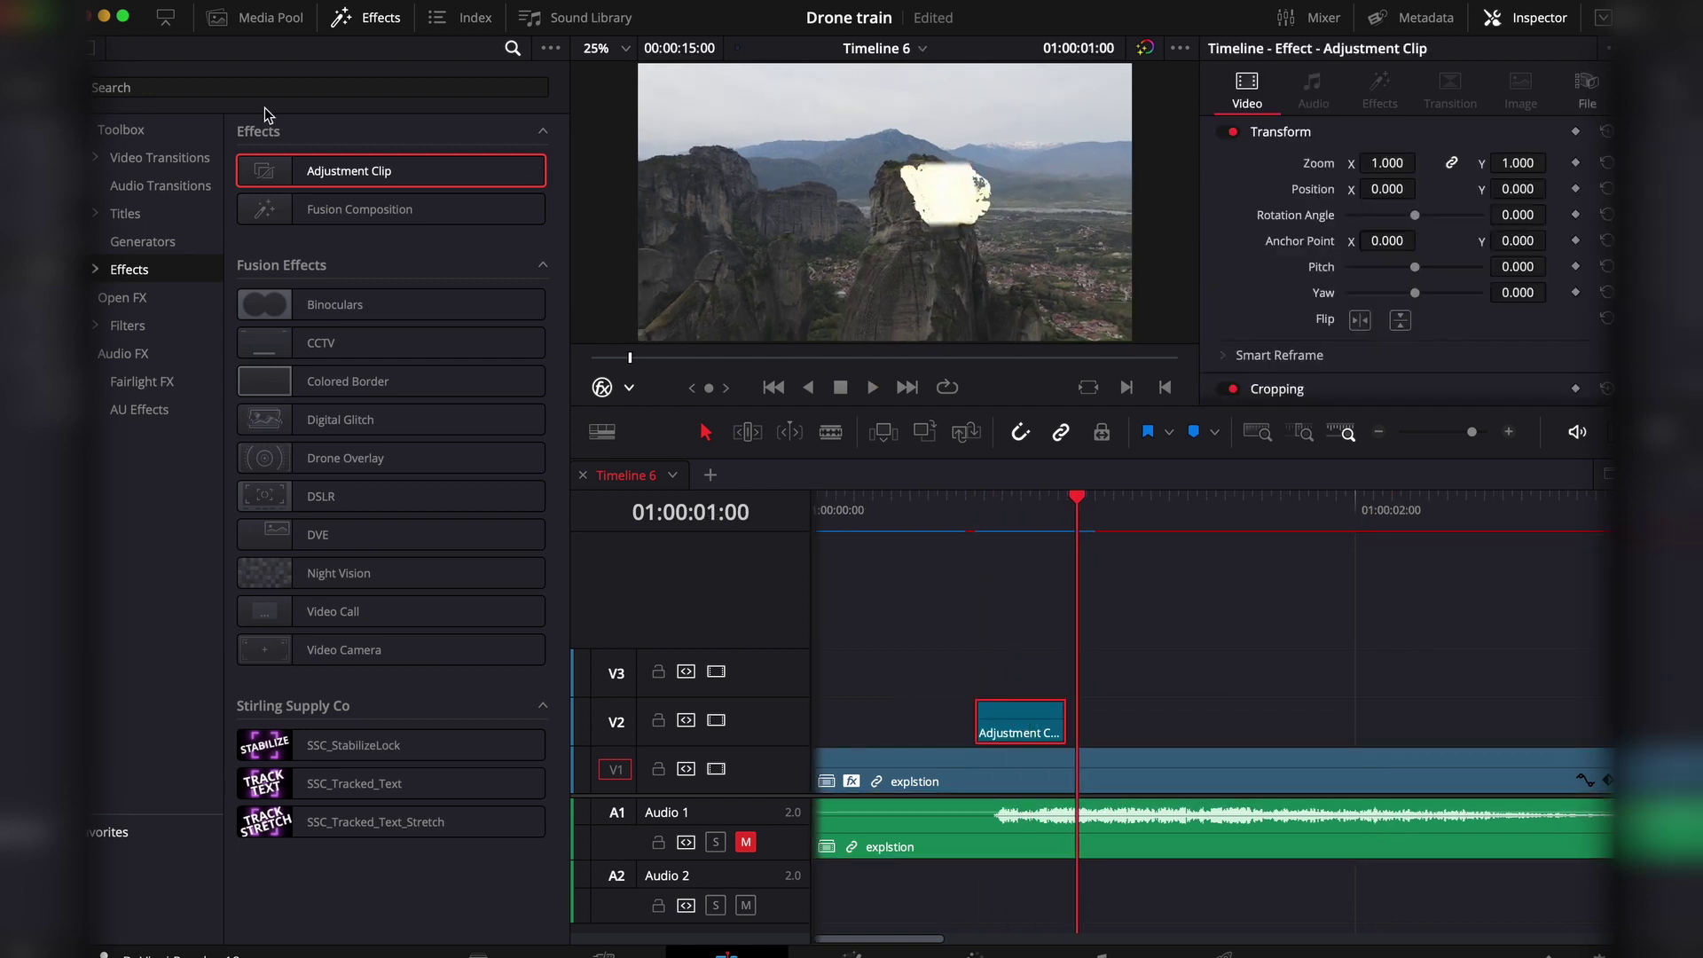
left_click(169, 297)
left_click_drag(346, 398, 1015, 714)
mouse_move(971, 503)
left_mouse_down()
mouse_move(950, 504)
mouse_move(974, 503)
left_mouse_up()
Keyframe Zoom Amount across the blast from frame 00:22, easing it toward -0.023.
left_click(1576, 233)
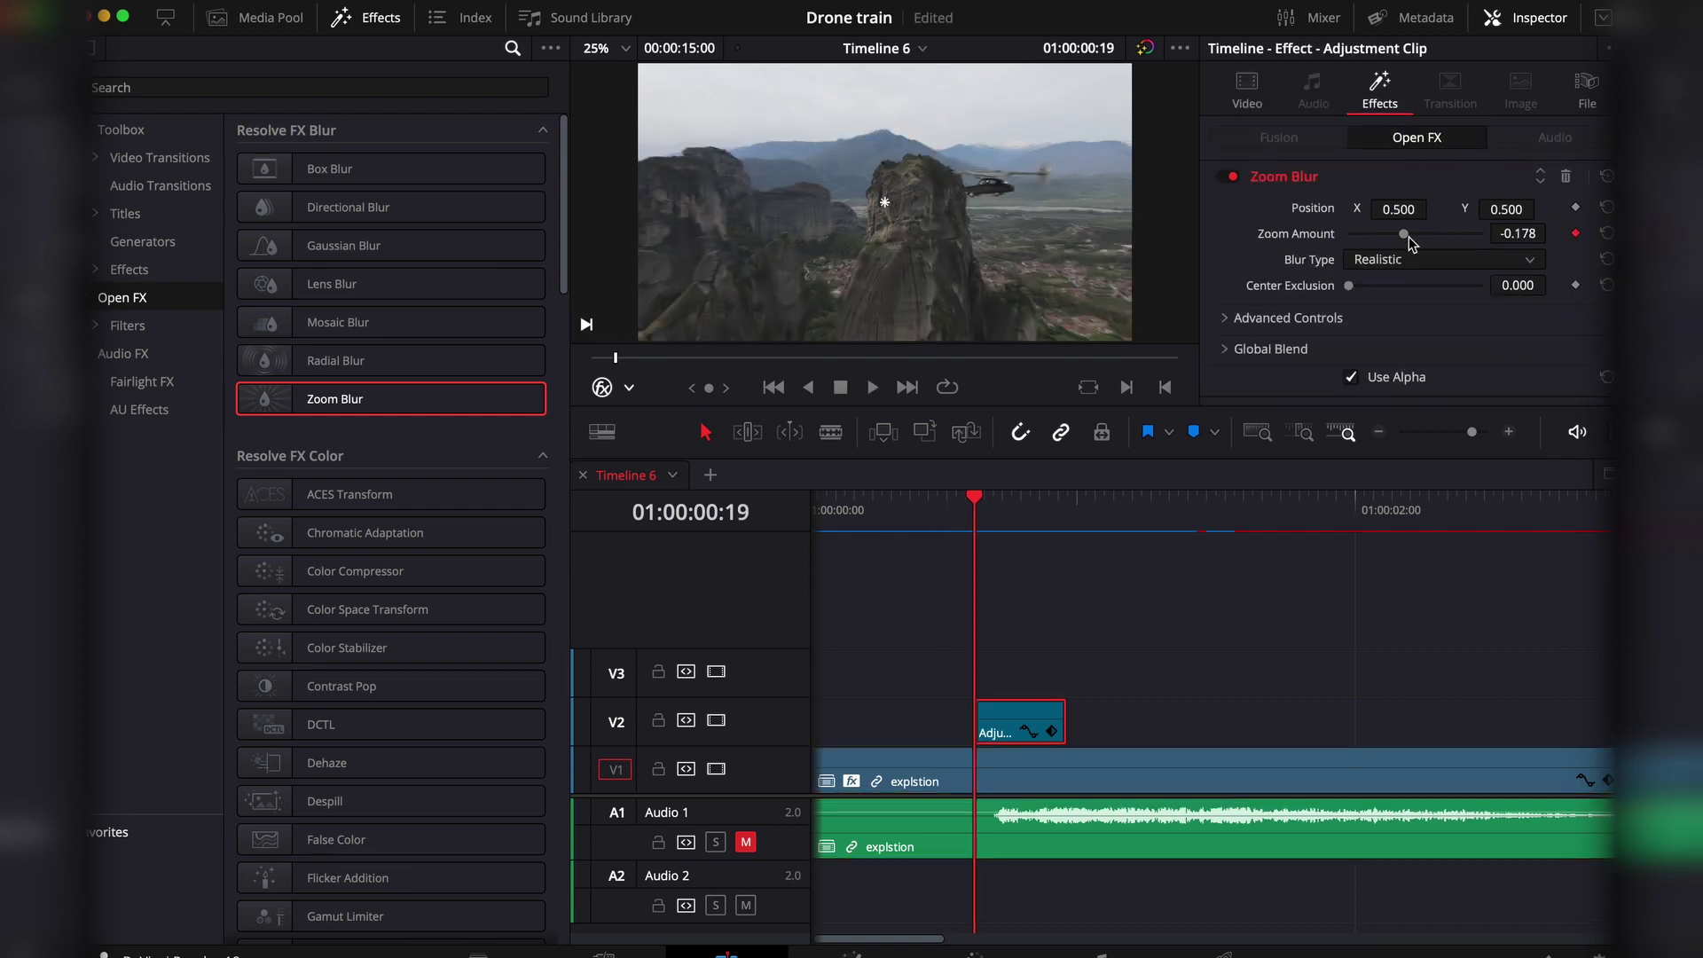
left_click_drag(975, 507, 1003, 504)
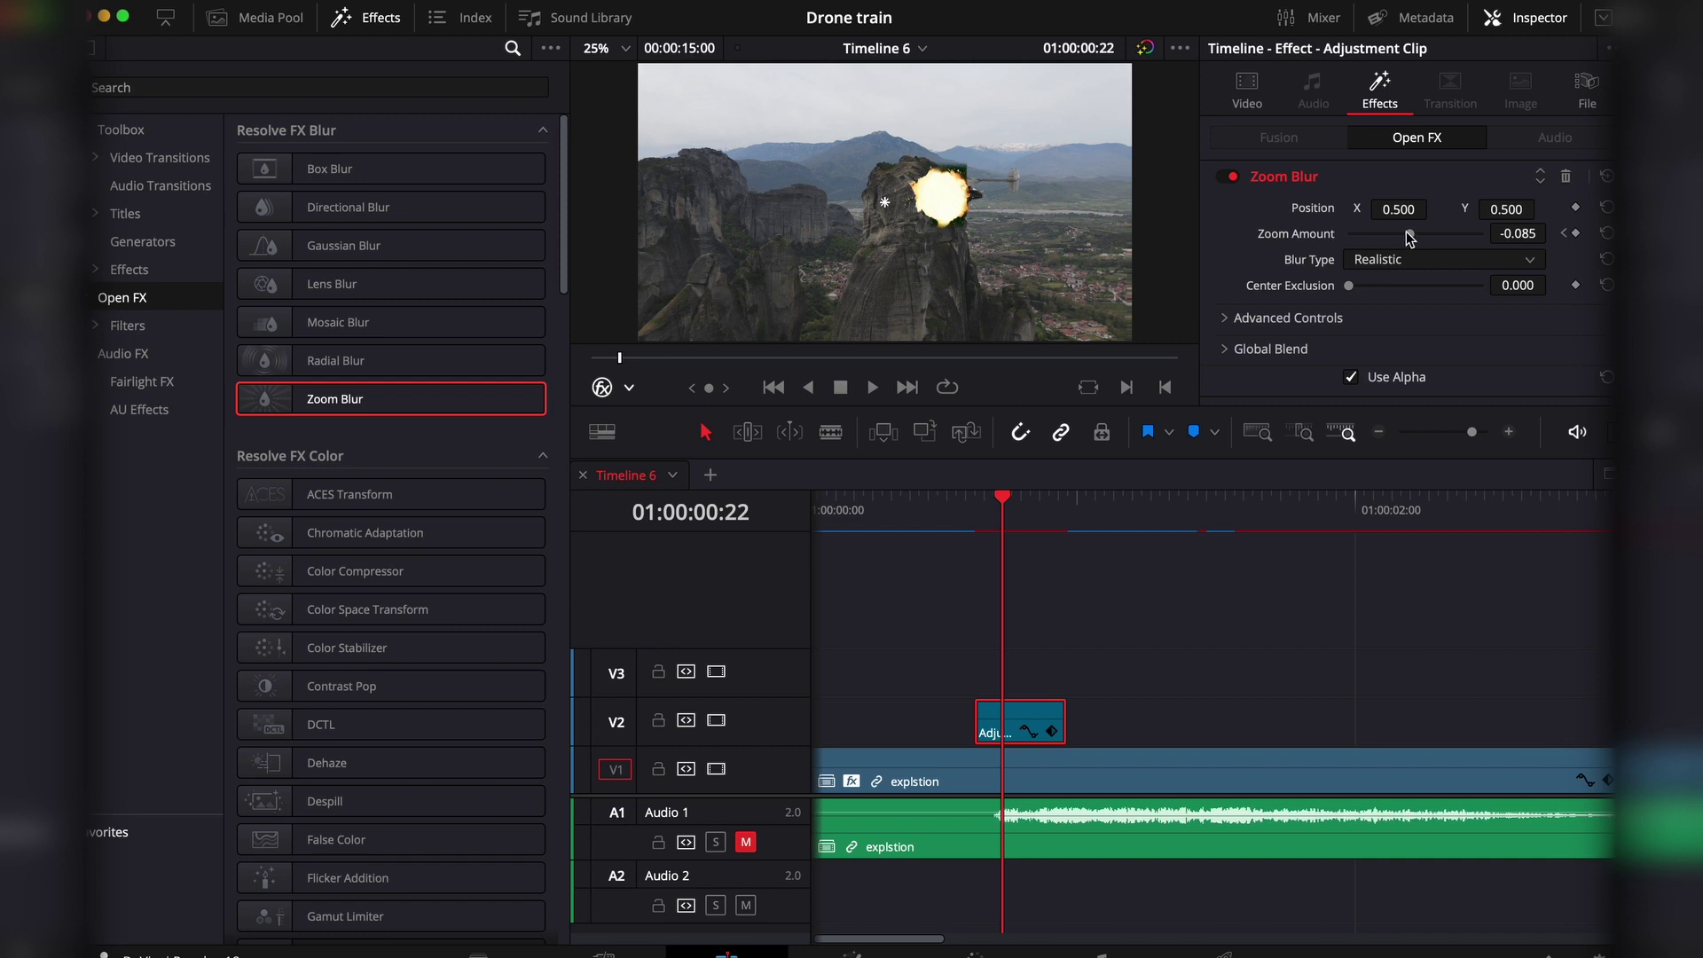
left_click_drag(1404, 240, 1393, 233)
left_click_drag(1002, 499, 1067, 501)
left_click(1040, 715)
key("Left")
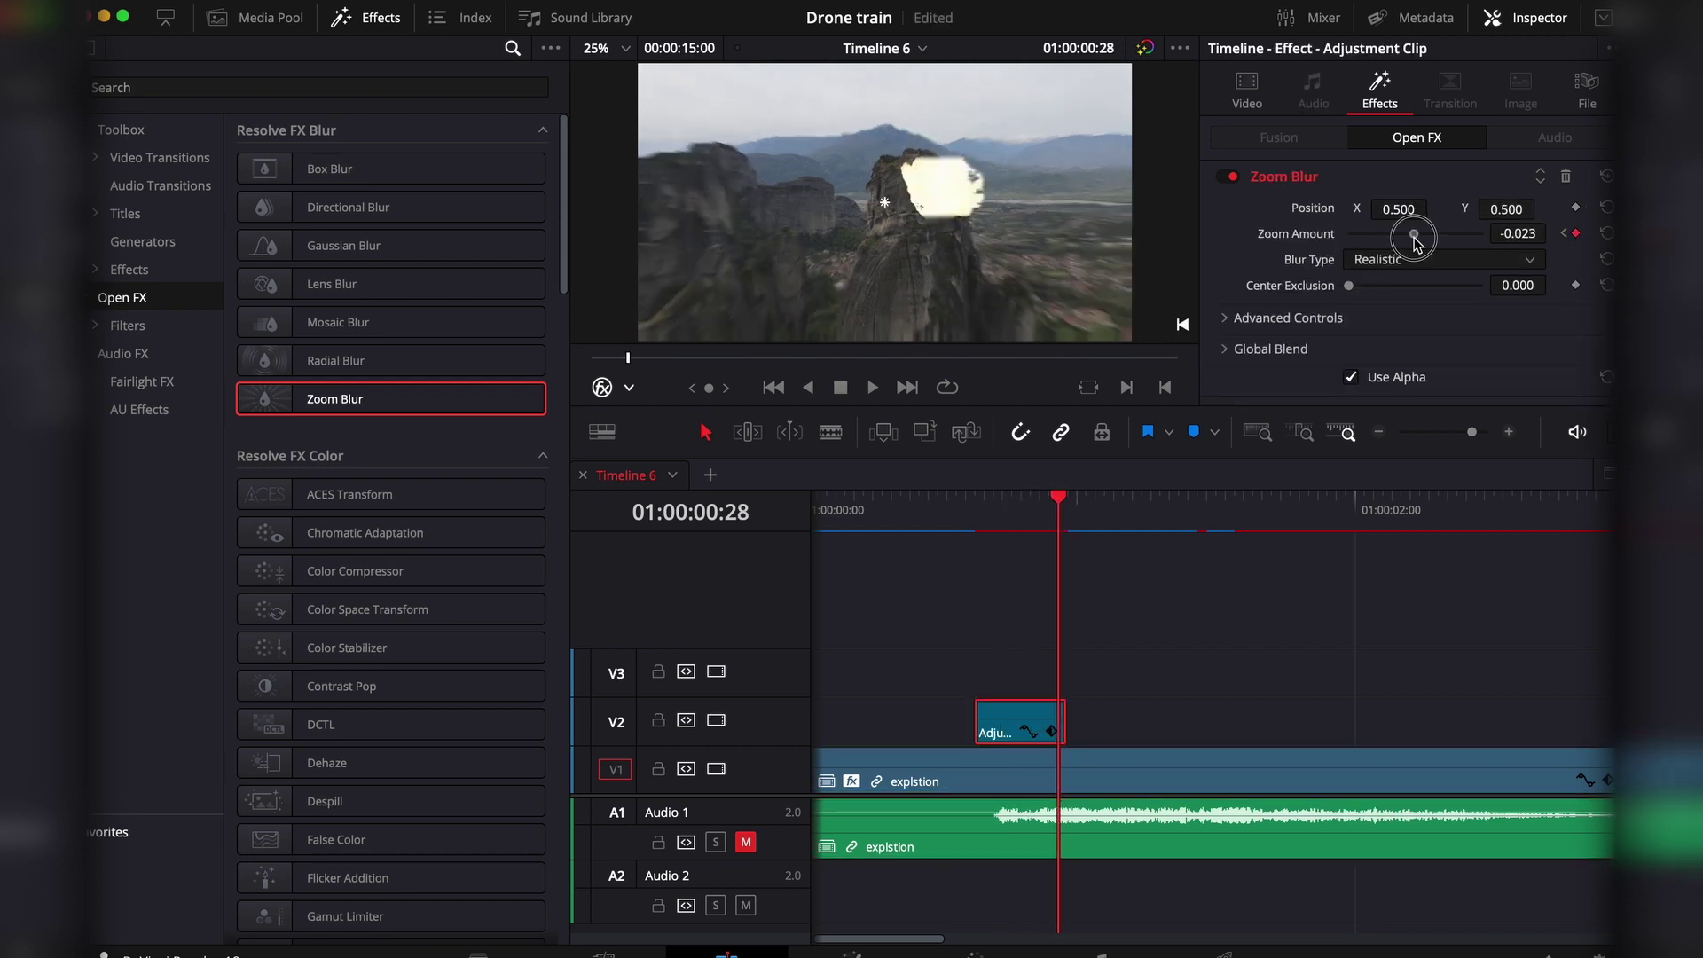
left_click_drag(1415, 239, 1422, 240)
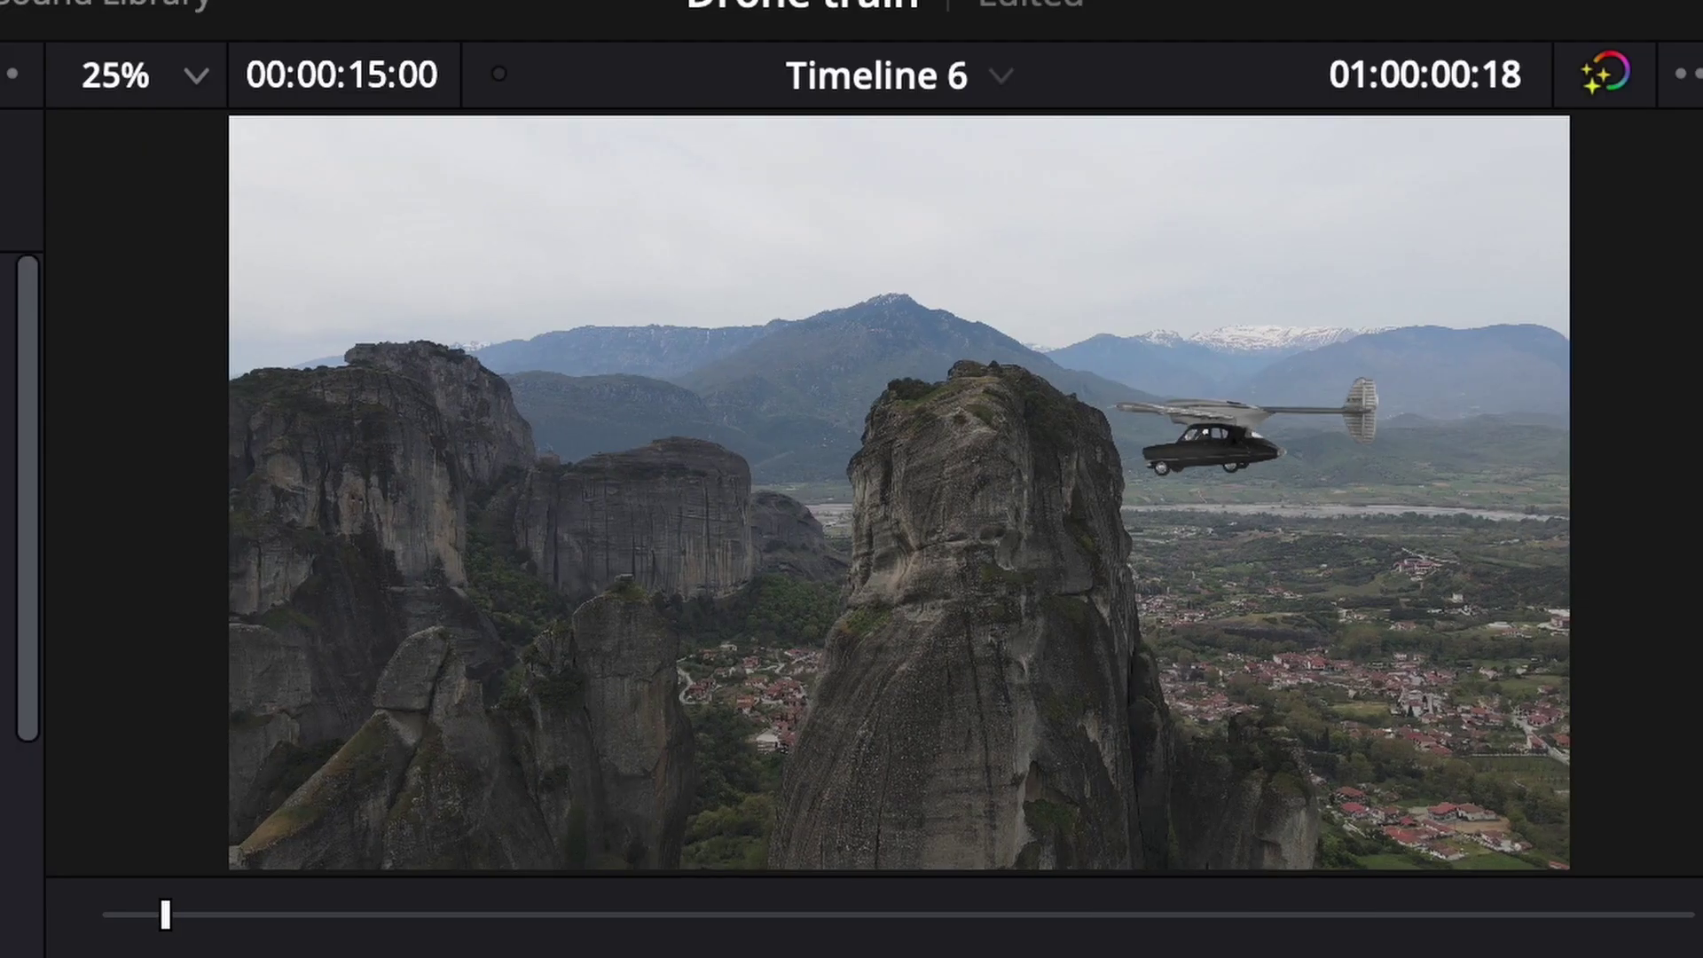